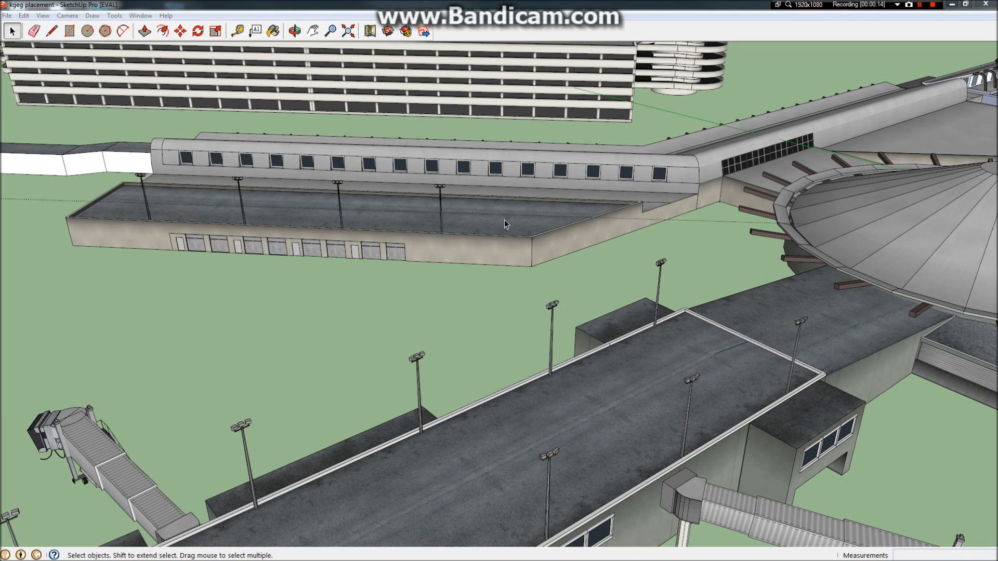
Step: Examine the overall layout of the airport terminal model, including the concourses, domed rotunda and parking garages
left_click(295, 31)
left_click_drag(322, 197, 300, 249)
scroll(429, 245, "down", 8)
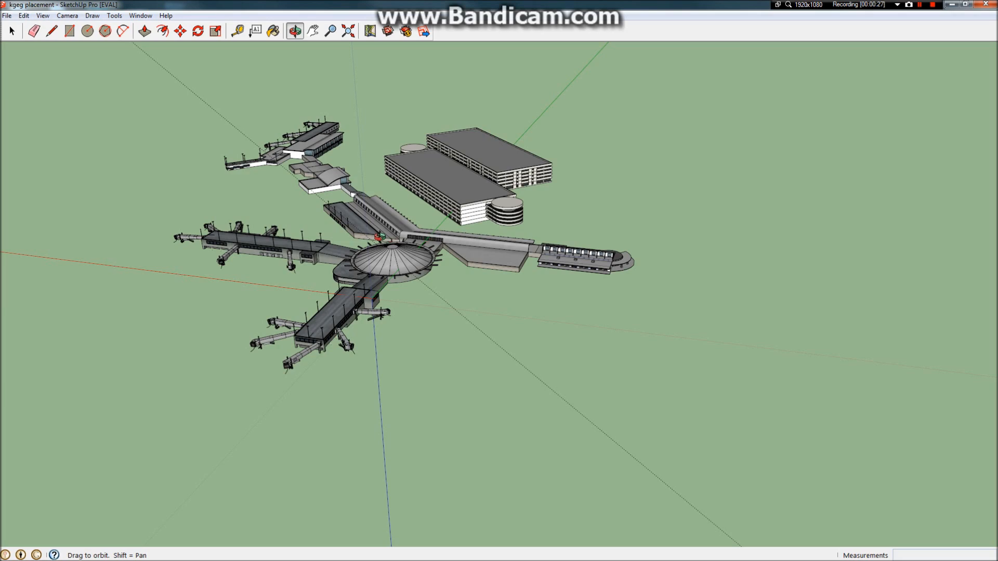
scroll(312, 235, "up", 5)
scroll(335, 234, "down", 6)
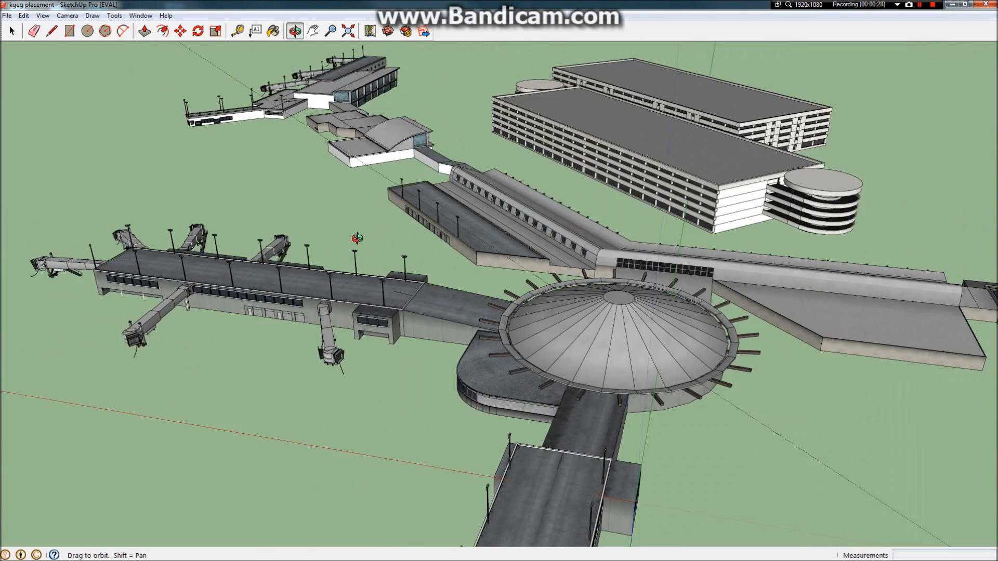
left_click_drag(413, 246, 263, 235)
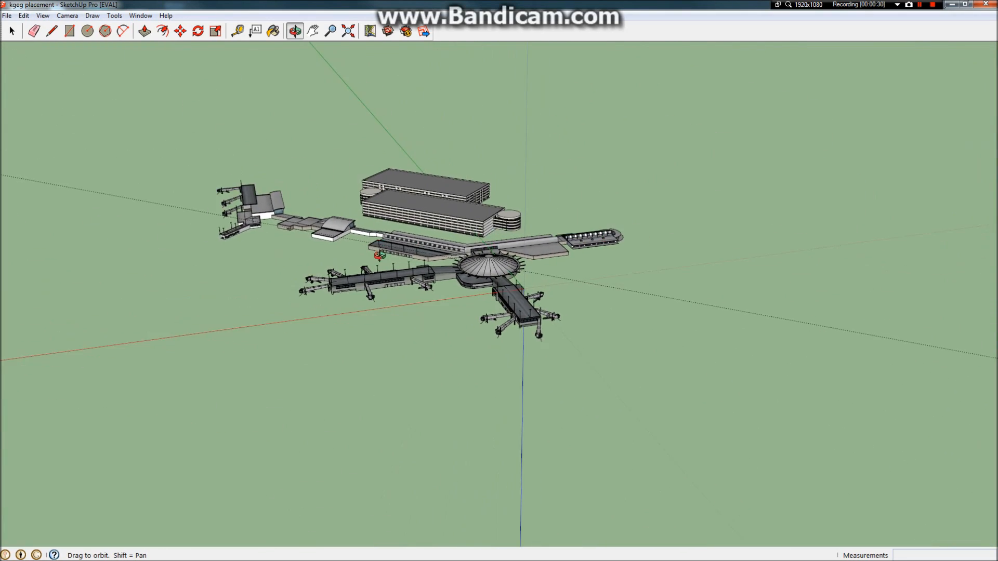
scroll(264, 235, "up", 5)
scroll(264, 235, "up", 5)
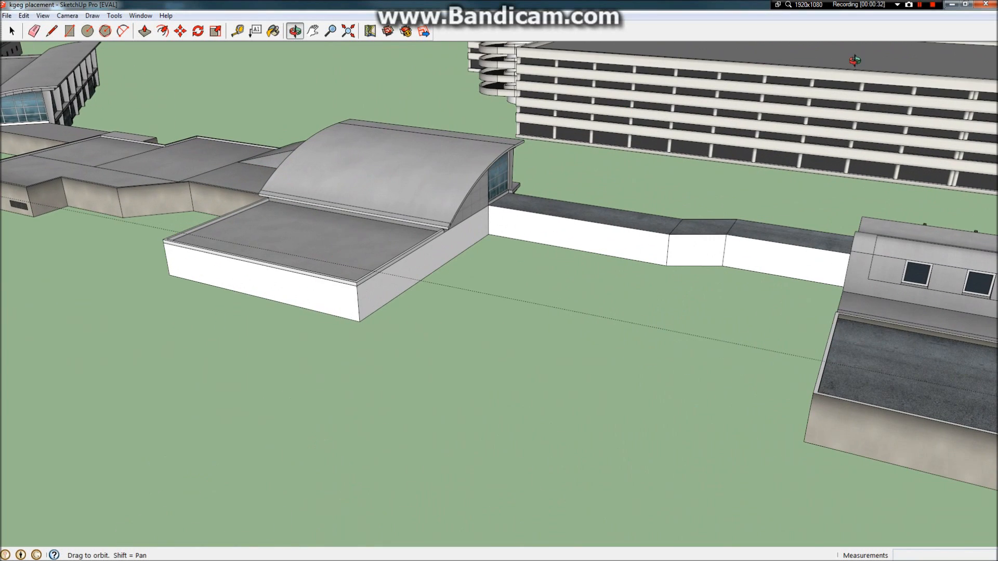
Step: Examine the curved-roof building with its plain white walls and the adjoining low building with beige textured walls
scroll(411, 266, "up", 3)
scroll(532, 259, "up", 3)
scroll(697, 236, "down", 6)
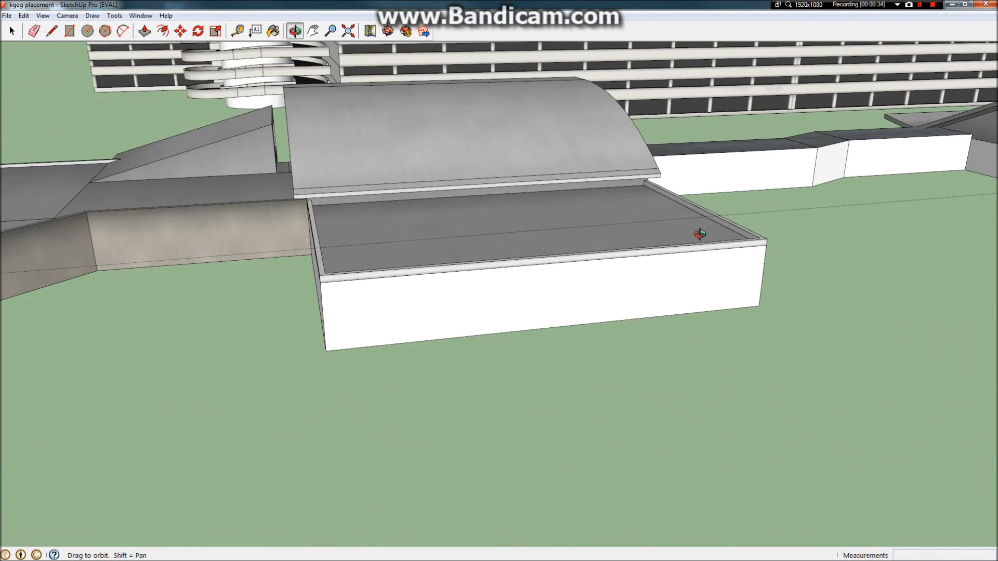
scroll(438, 262, "down", 2)
left_click_drag(438, 262, 312, 249)
left_click(12, 31)
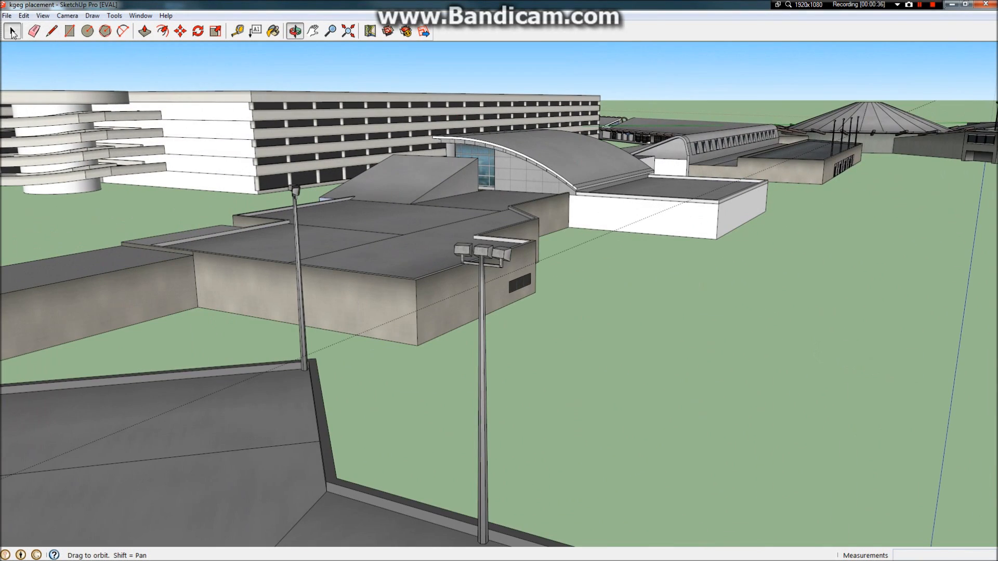
scroll(623, 229, "up", 4)
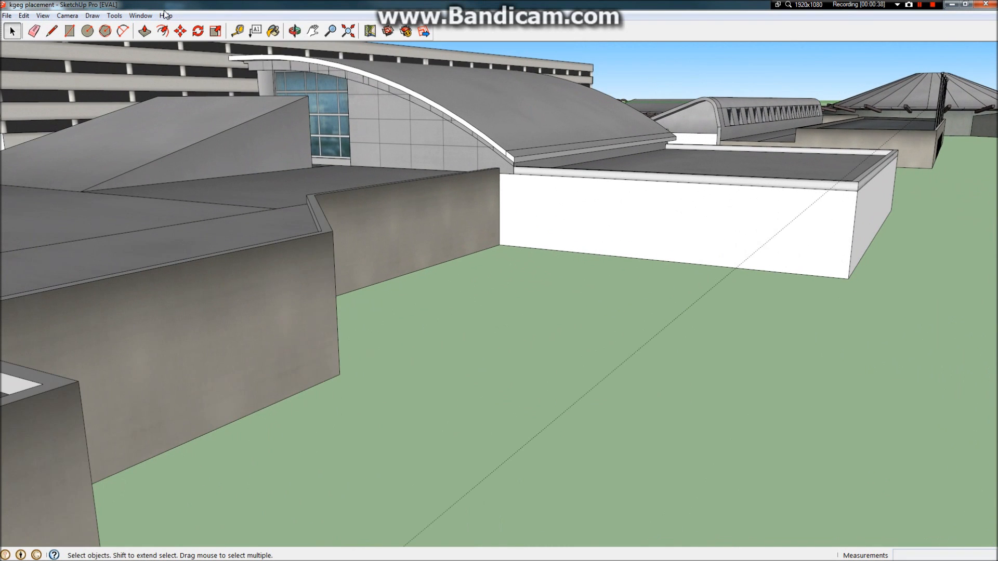
left_click(295, 32)
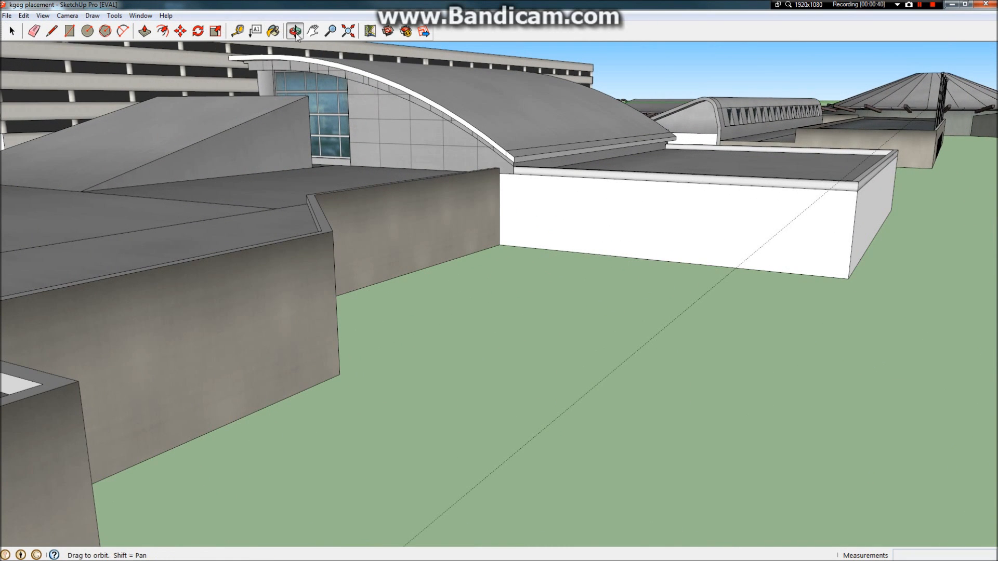
left_click_drag(675, 178, 404, 239)
left_click_drag(535, 261, 512, 211)
left_click_drag(546, 257, 963, 254)
scroll(395, 208, "up", 8)
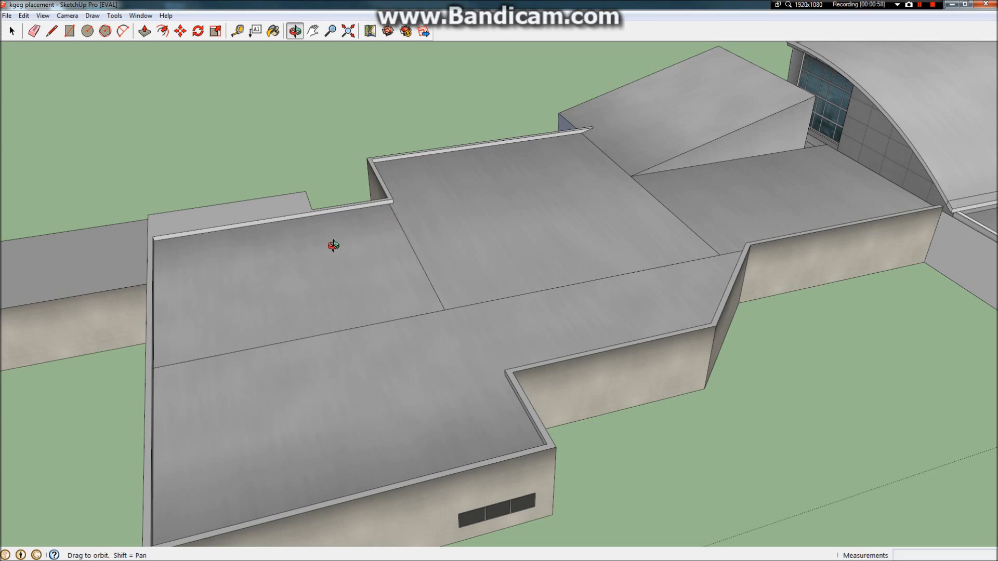
left_click_drag(336, 240, 382, 214)
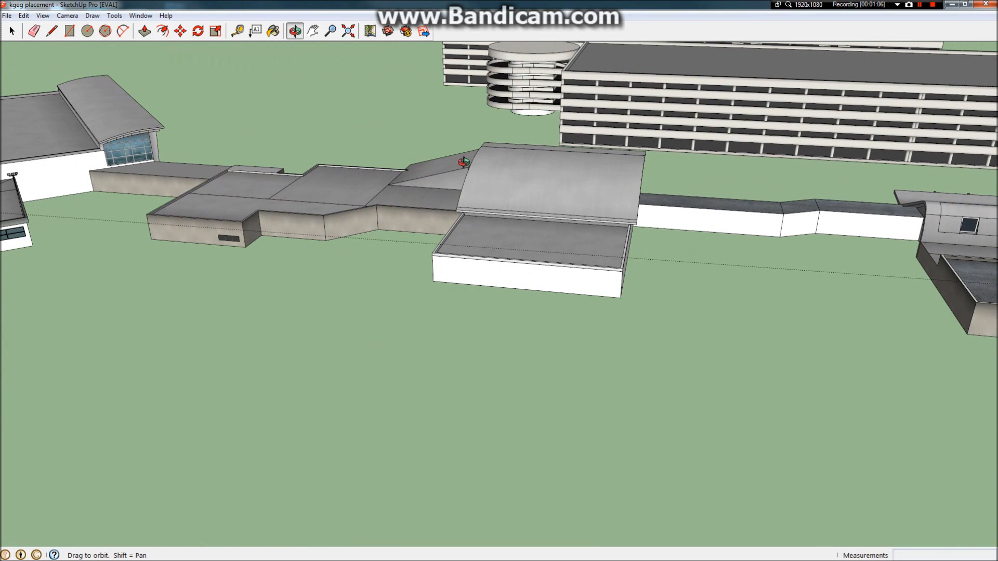
left_click_drag(752, 220, 572, 224)
scroll(553, 221, "up", 6)
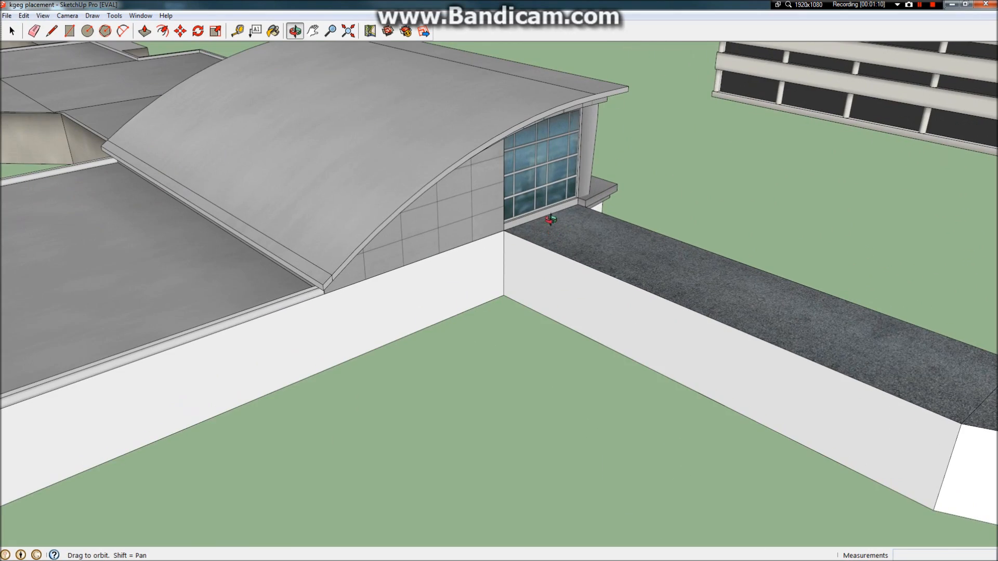
scroll(468, 210, "down", 12)
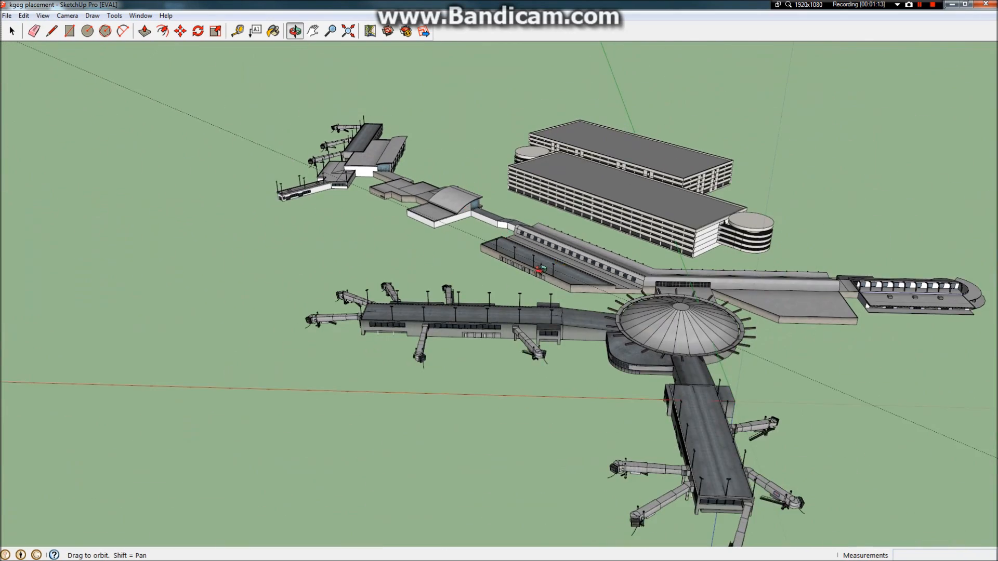
Step: Examine the long terminal wing's annex with the garage doors and the white connecting corridor beside it
left_click_drag(541, 269, 464, 232)
scroll(572, 237, "up", 6)
left_click_drag(775, 316, 594, 267)
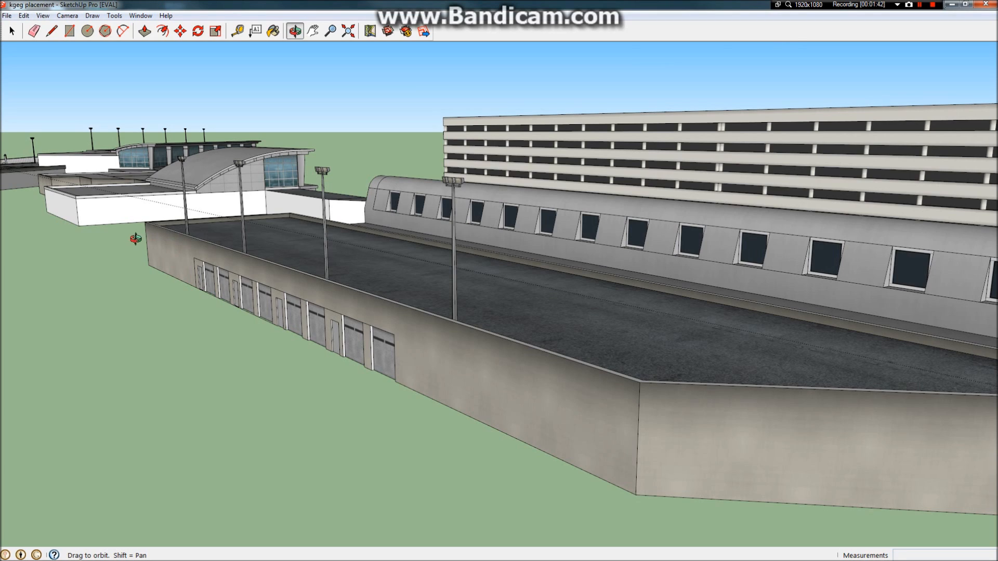
left_click_drag(174, 244, 432, 307)
scroll(363, 250, "down", 10)
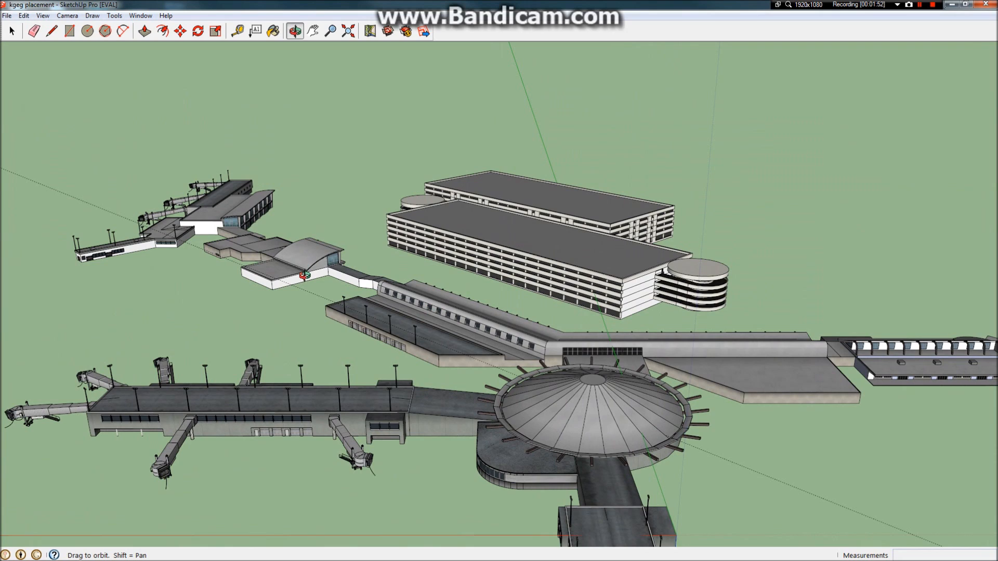
scroll(203, 322, "up", 8)
scroll(407, 270, "down", 10)
left_click_drag(596, 234, 764, 241)
scroll(659, 186, "up", 10)
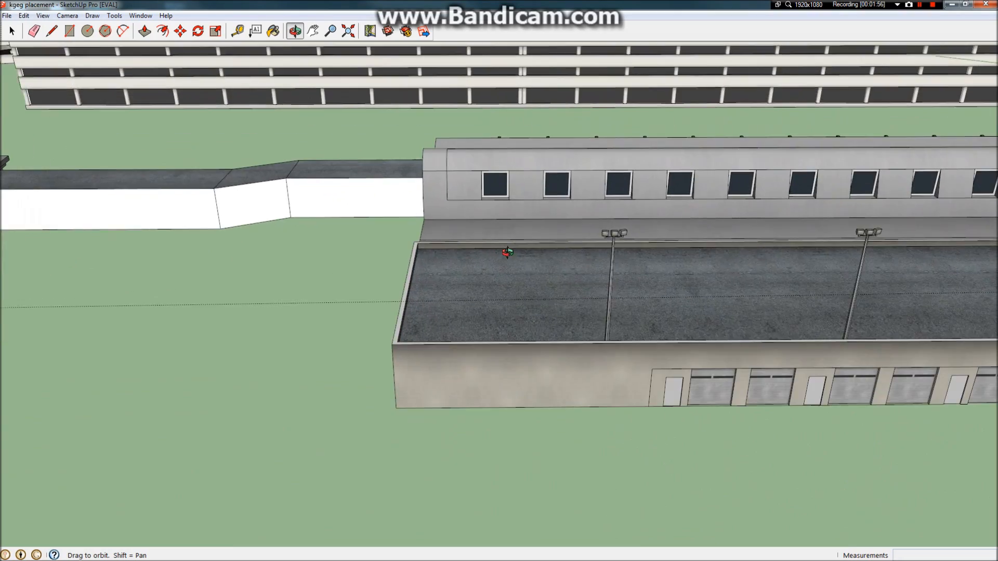
left_click_drag(507, 252, 612, 241)
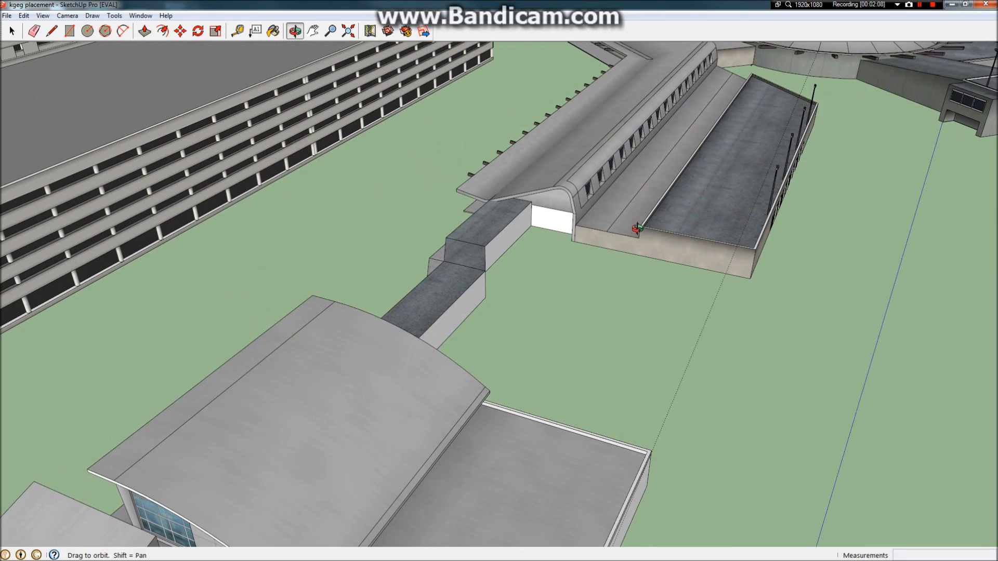
scroll(637, 229, "down", 10)
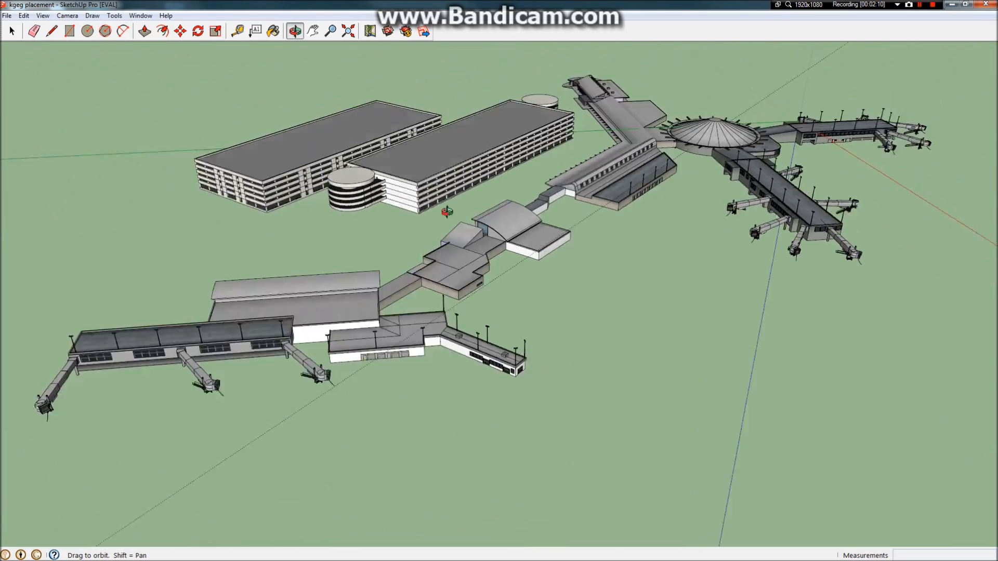
Step: Inspect the junction between the beige-walled low building and the white-walled curved-roof building
left_click_drag(446, 212, 182, 181)
left_click_drag(903, 336, 961, 332)
scroll(537, 189, "up", 5)
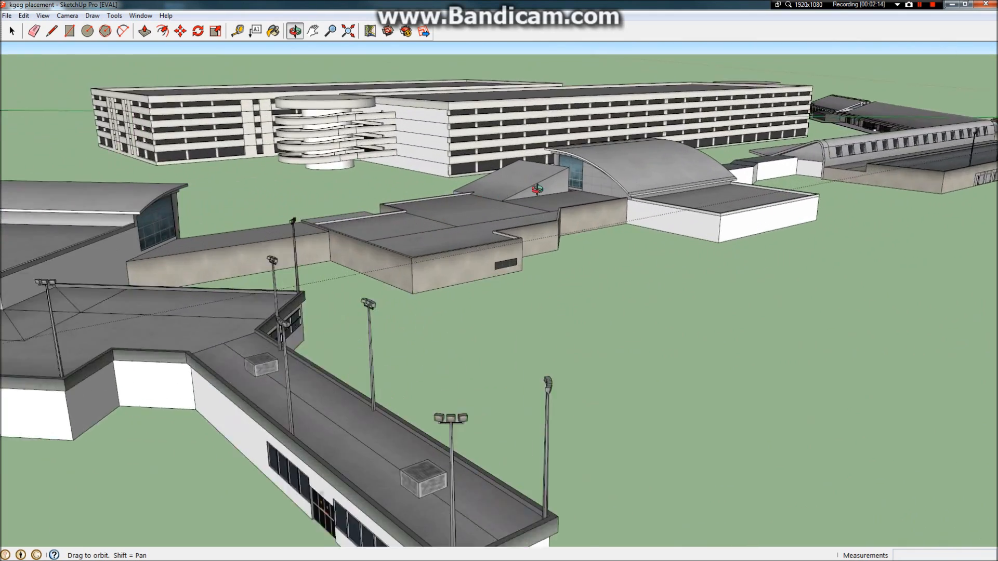
scroll(649, 196, "up", 3)
scroll(691, 281, "up", 2)
scroll(595, 281, "up", 2)
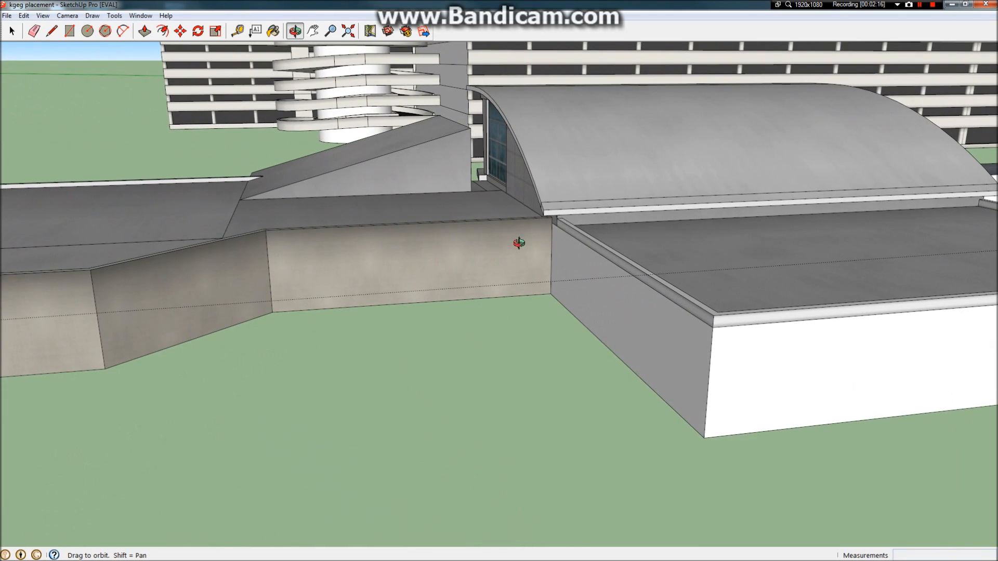
Step: Bring up the wall_4 texture image in Windows Photo Viewer over the model and enlarge its window
left_click(4, 5)
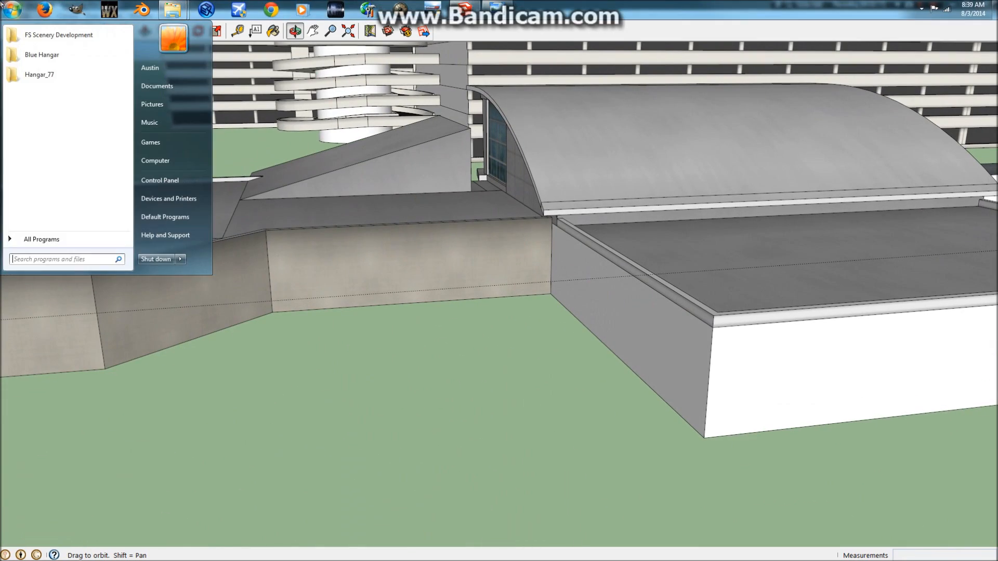
left_click(171, 109)
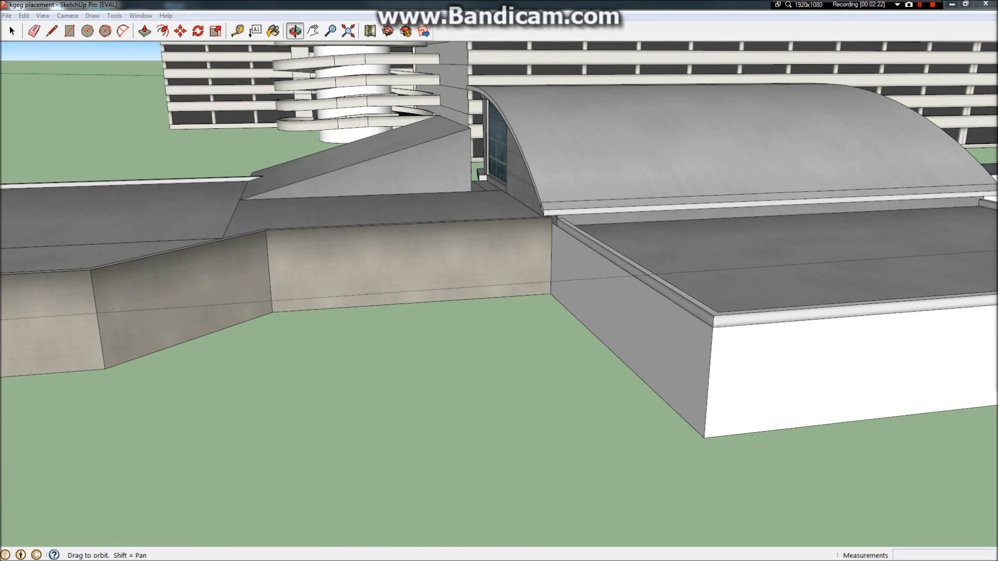
mouse_move(173, 9)
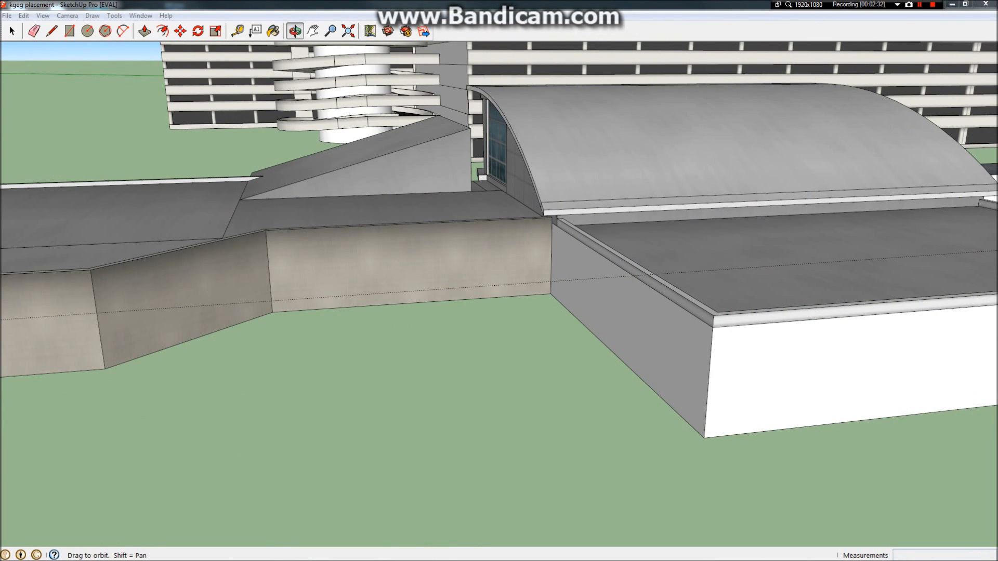
left_click_drag(264, 22, 357, 145)
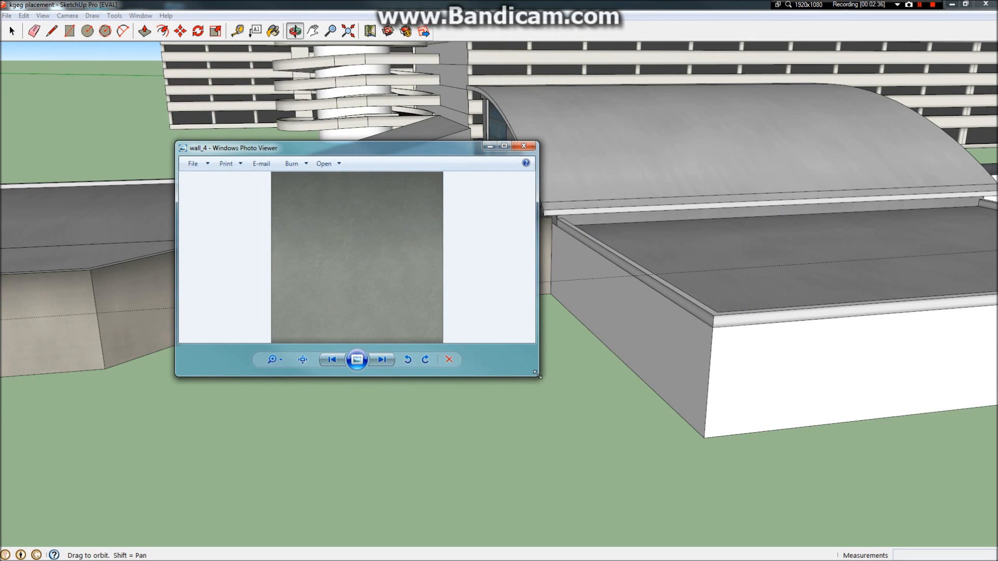
left_click_drag(537, 374, 597, 485)
Step: Inspect the textured end walls and windows of the concourse beside its jet bridges in SketchUp
left_click_drag(893, 328, 483, 290)
scroll(483, 289, "down", 10)
left_click_drag(821, 363, 624, 336)
scroll(655, 430, "up", 8)
scroll(498, 338, "down", 8)
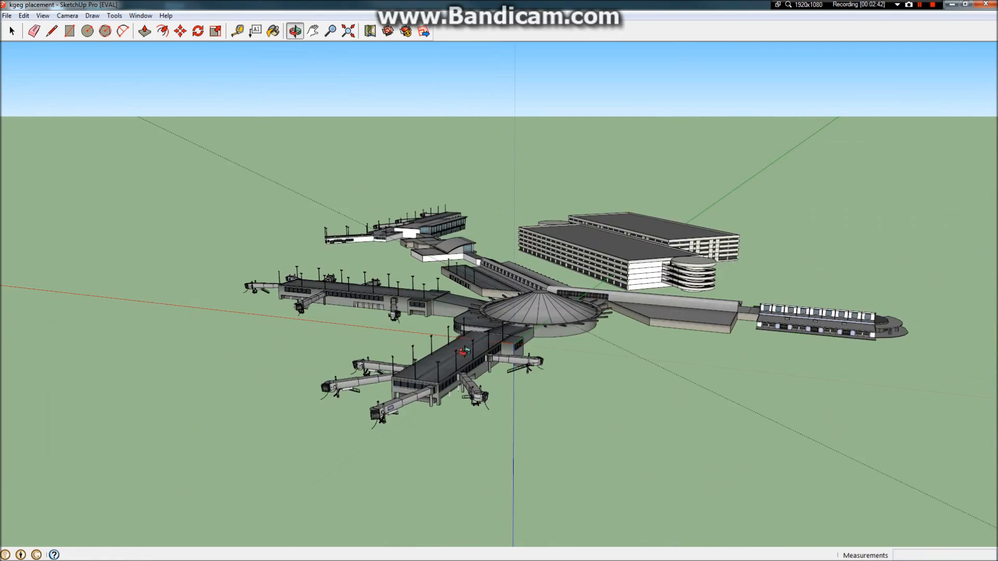
left_click_drag(464, 352, 485, 337)
scroll(499, 334, "up", 10)
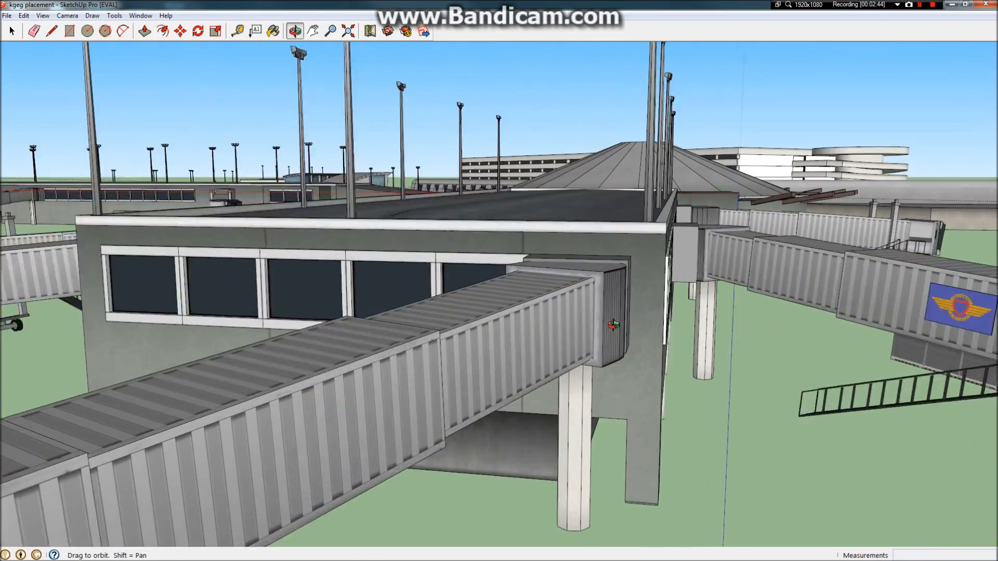
left_click_drag(614, 325, 415, 276)
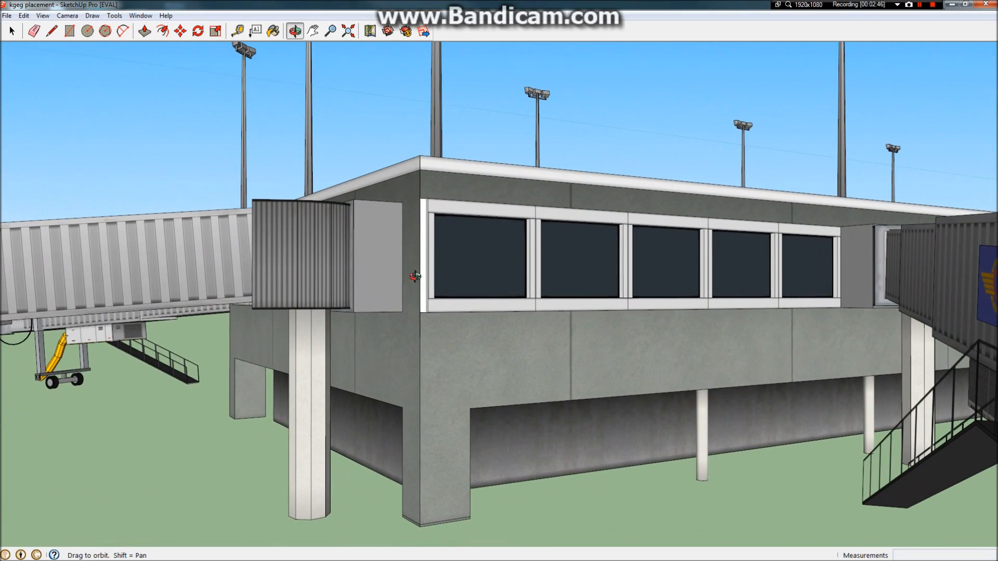
Step: Bring the wall_4 image back up and place it beside the concourse wall to compare the texture
mouse_move(533, 4)
mouse_move(495, 6)
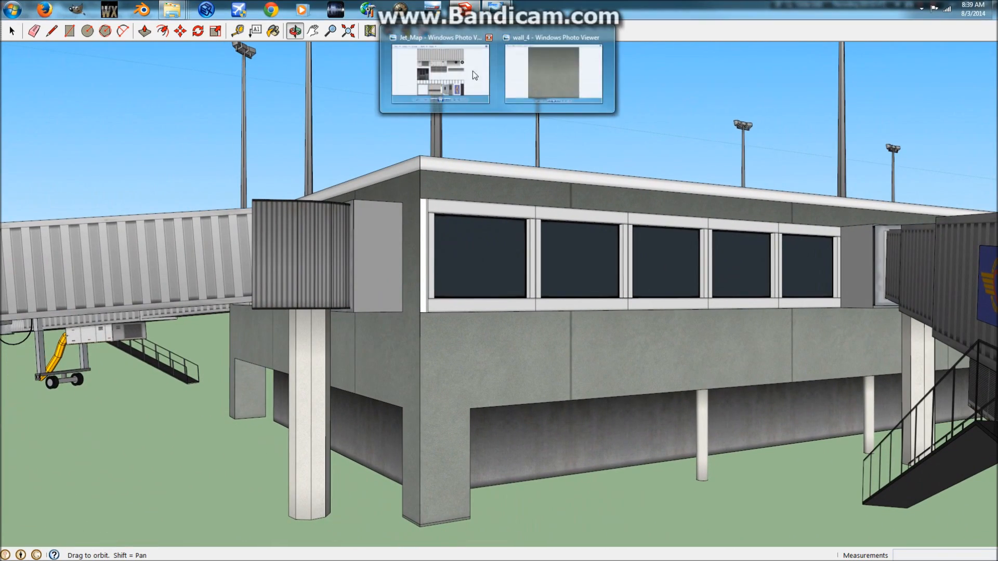
left_click(536, 71)
mouse_move(497, 166)
left_mouse_down()
mouse_move(795, 383)
mouse_move(166, 249)
mouse_move(174, 189)
left_mouse_up()
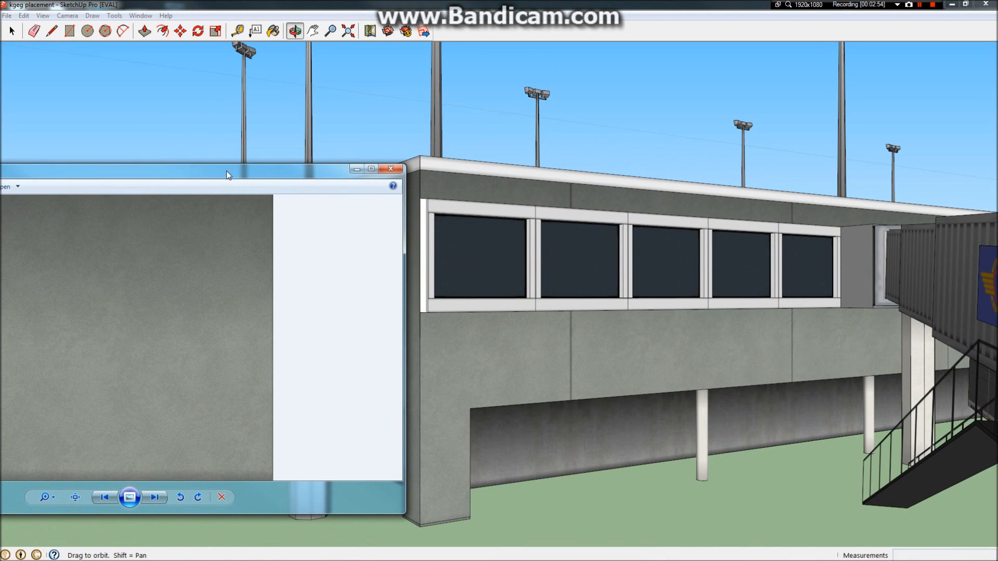
left_click_drag(226, 171, 310, 142)
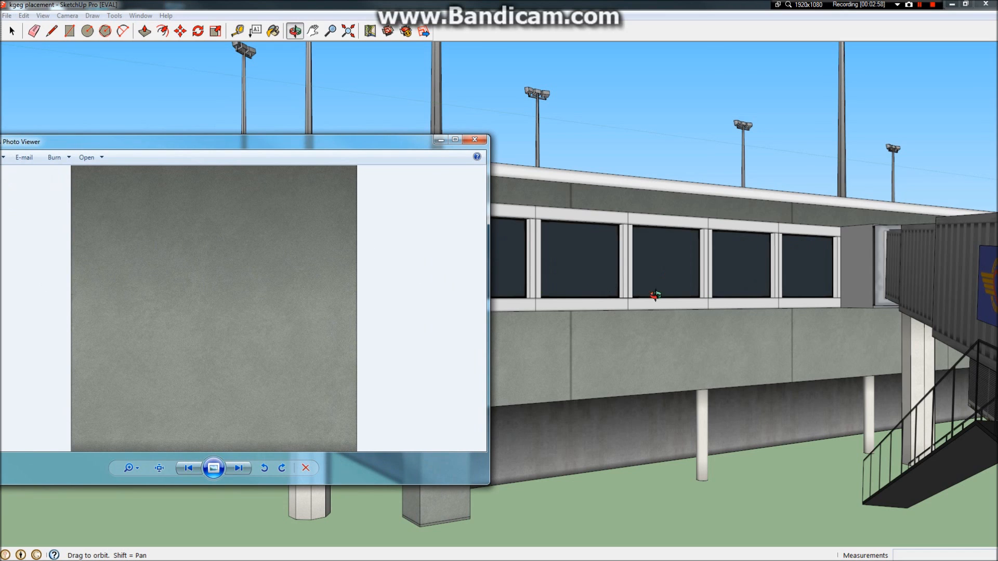
Step: Examine the concourse's wall panel seams, window rows, roof edge and underside from several sides
mouse_move(829, 275)
left_mouse_down()
mouse_move(468, 312)
mouse_move(412, 278)
left_mouse_up()
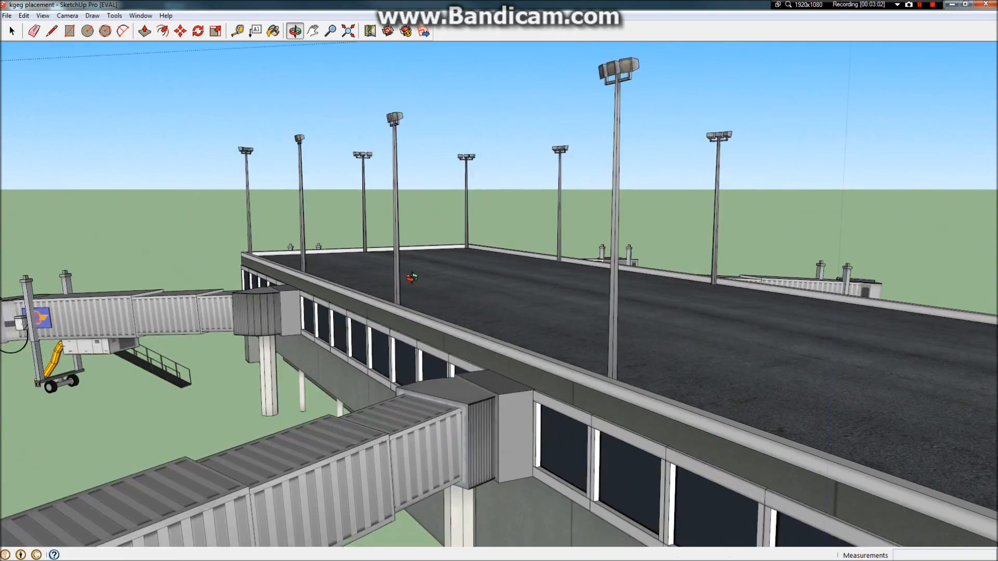
scroll(416, 279, "down", 10)
left_click_drag(498, 311, 663, 325)
scroll(661, 327, "up", 5)
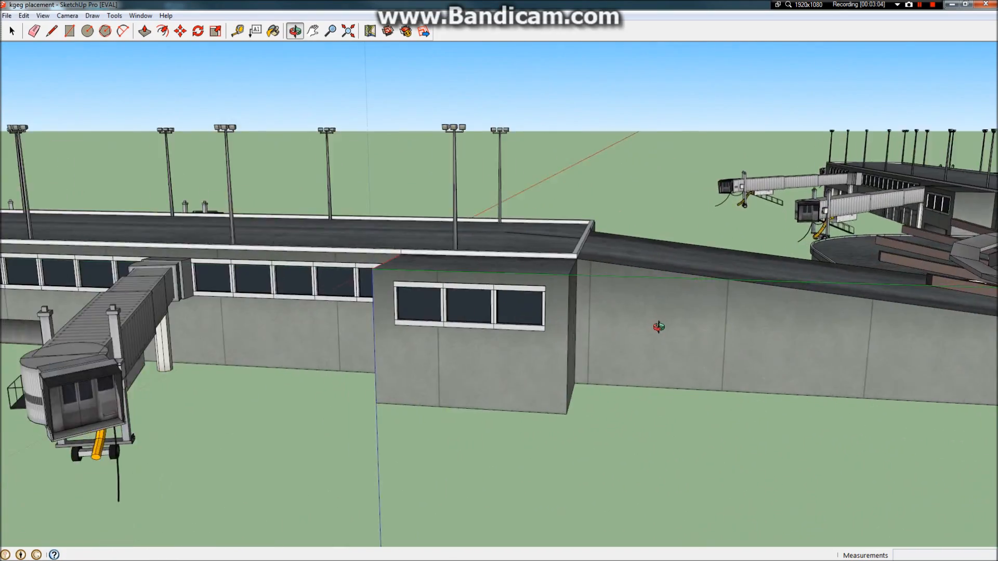
scroll(659, 325, "up", 5)
left_click_drag(367, 298, 524, 319)
scroll(532, 307, "down", 8)
left_click_drag(414, 314, 544, 279)
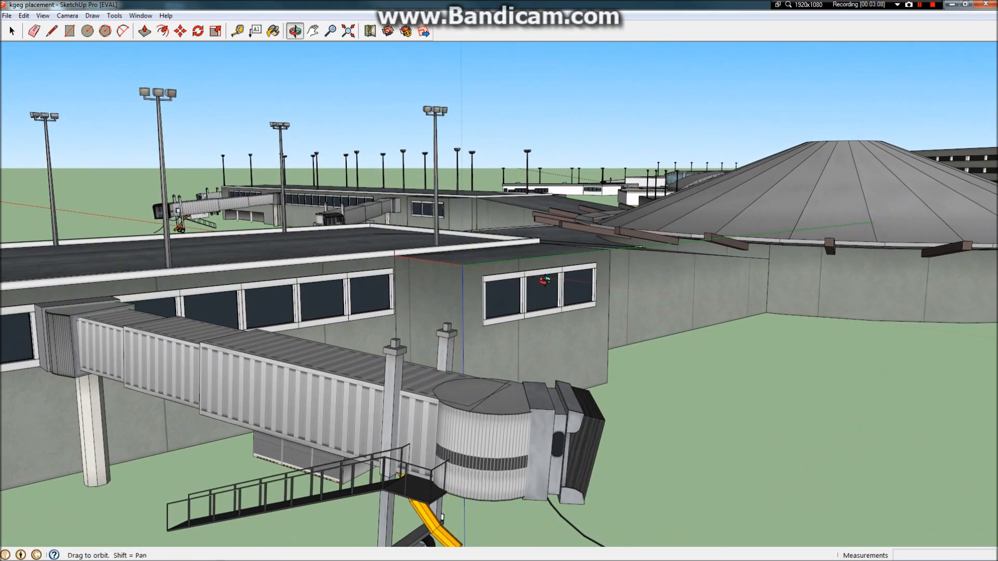
mouse_move(247, 295)
left_mouse_down()
mouse_move(359, 286)
mouse_move(323, 304)
mouse_move(429, 307)
left_mouse_up()
scroll(361, 285, "down", 6)
scroll(360, 286, "down", 3)
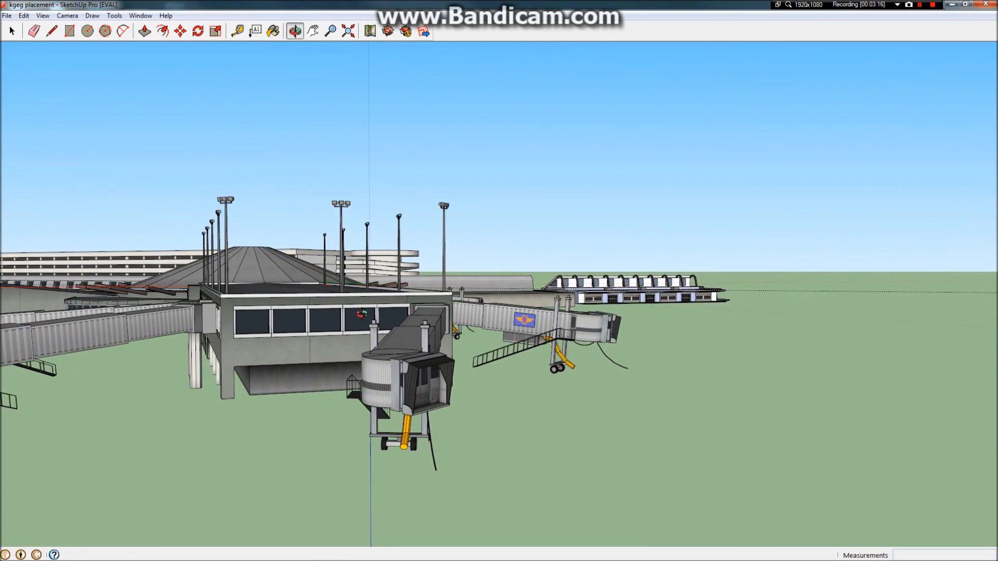
scroll(253, 329, "up", 8)
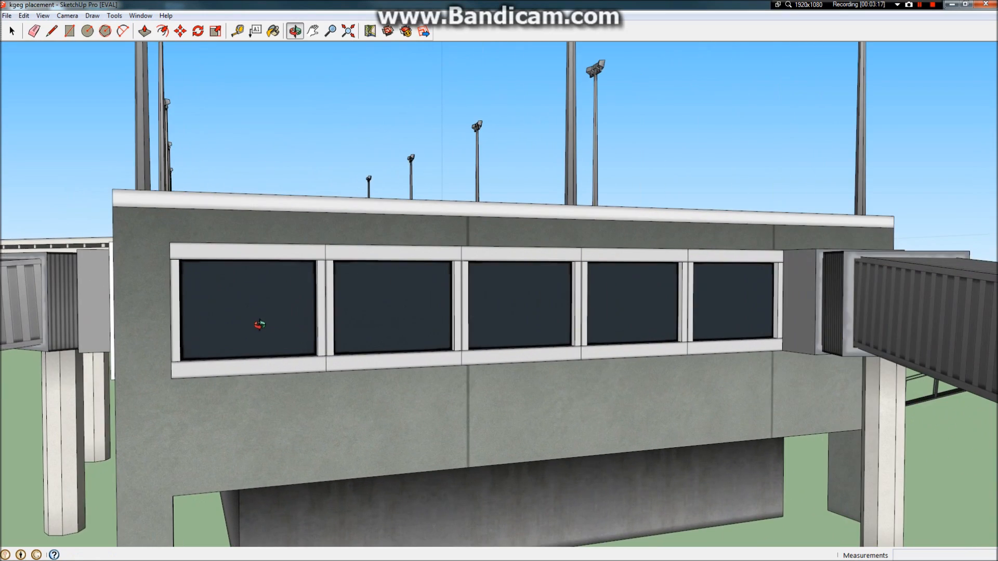
mouse_move(260, 324)
left_mouse_down()
mouse_move(278, 350)
mouse_move(291, 232)
mouse_move(304, 224)
left_mouse_up()
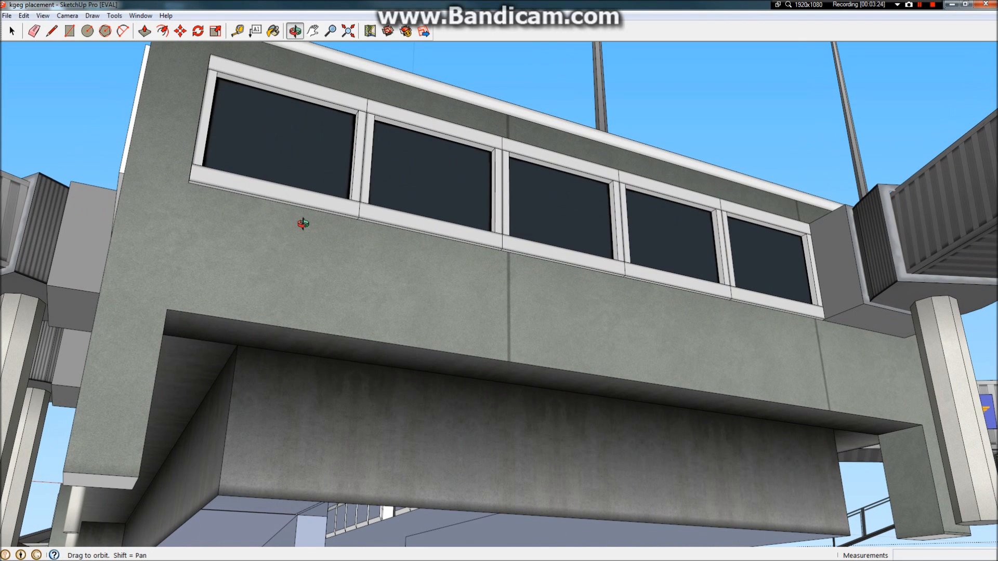
Step: Check the concourse's underside and end wall, then bring the wall texture image up beside them for comparison
mouse_move(407, 411)
left_mouse_down()
mouse_move(427, 403)
mouse_move(419, 359)
mouse_move(406, 352)
mouse_move(409, 330)
left_mouse_up()
left_click_drag(405, 319, 539, 313)
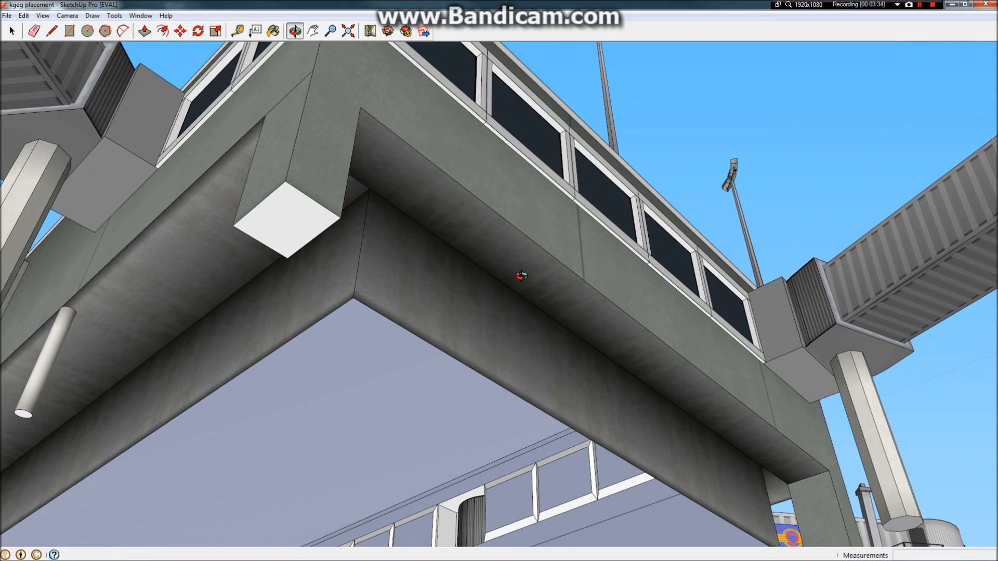
left_click_drag(374, 216, 256, 437)
mouse_move(291, 4)
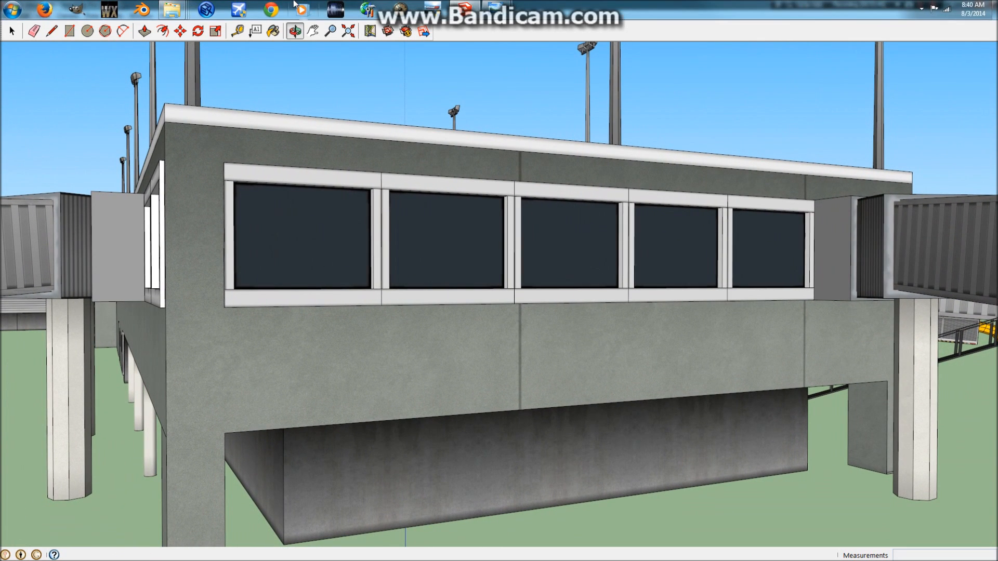
mouse_move(488, 5)
left_click(557, 73)
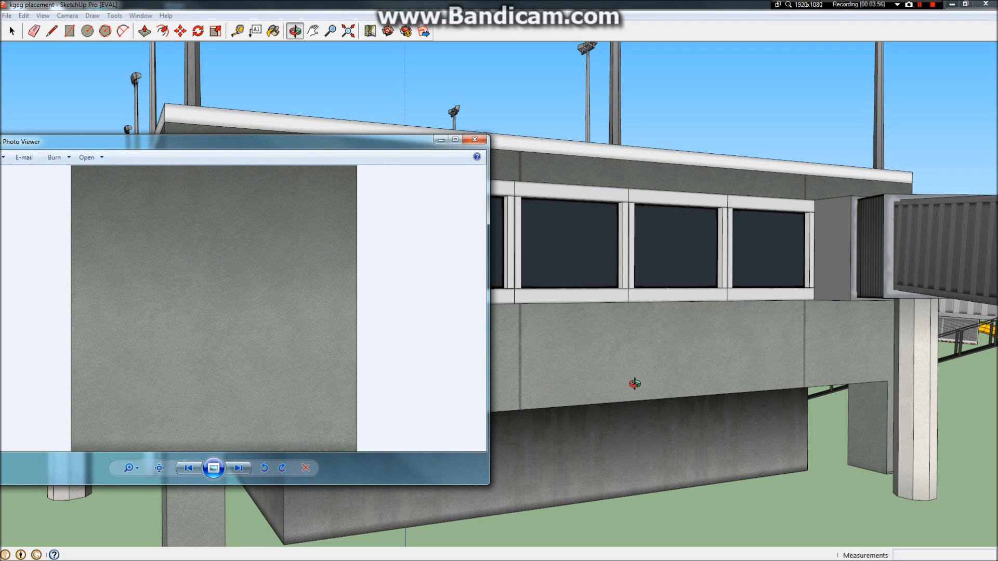
Step: Examine the untextured white walls of the connecting walkway and the flat-roofed block beside the arched-roof building
mouse_move(637, 380)
left_mouse_down()
mouse_move(690, 365)
mouse_move(785, 367)
mouse_move(672, 334)
mouse_move(617, 348)
mouse_move(489, 342)
mouse_move(680, 417)
mouse_move(378, 359)
left_mouse_up()
scroll(378, 359, "down", 10)
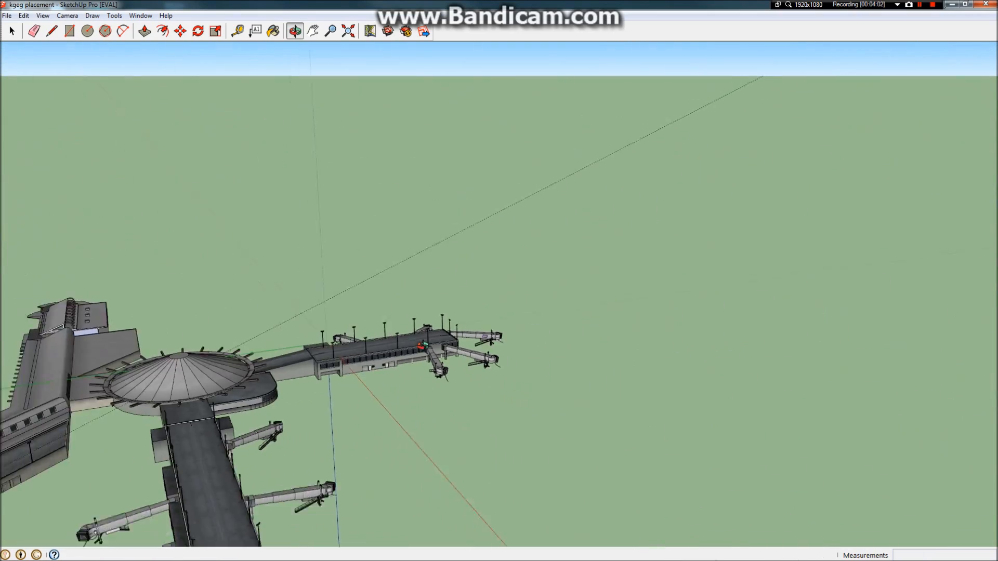
scroll(385, 396, "up", 10)
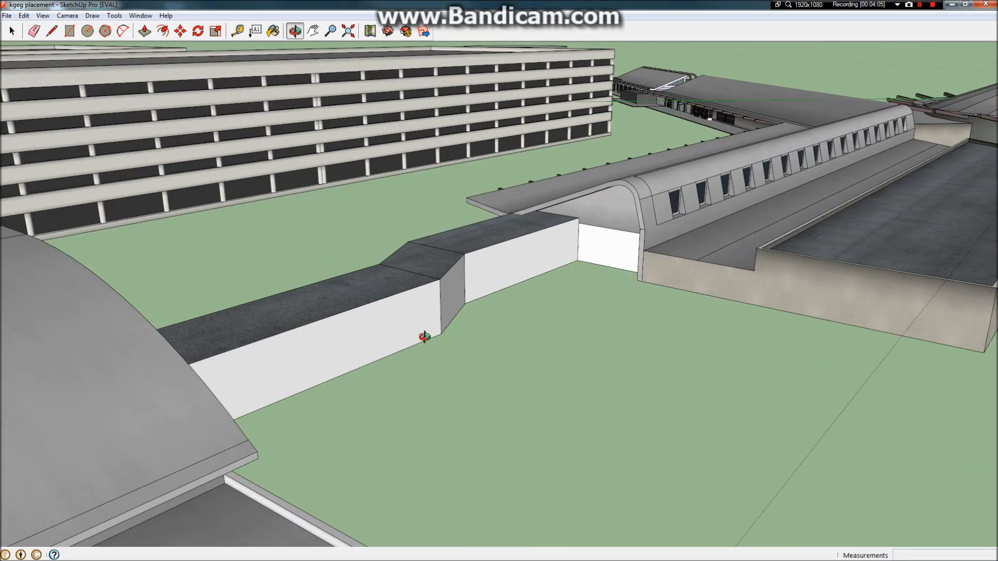
left_click_drag(601, 339, 369, 252)
left_click_drag(279, 230, 359, 243)
scroll(333, 253, "down", 5)
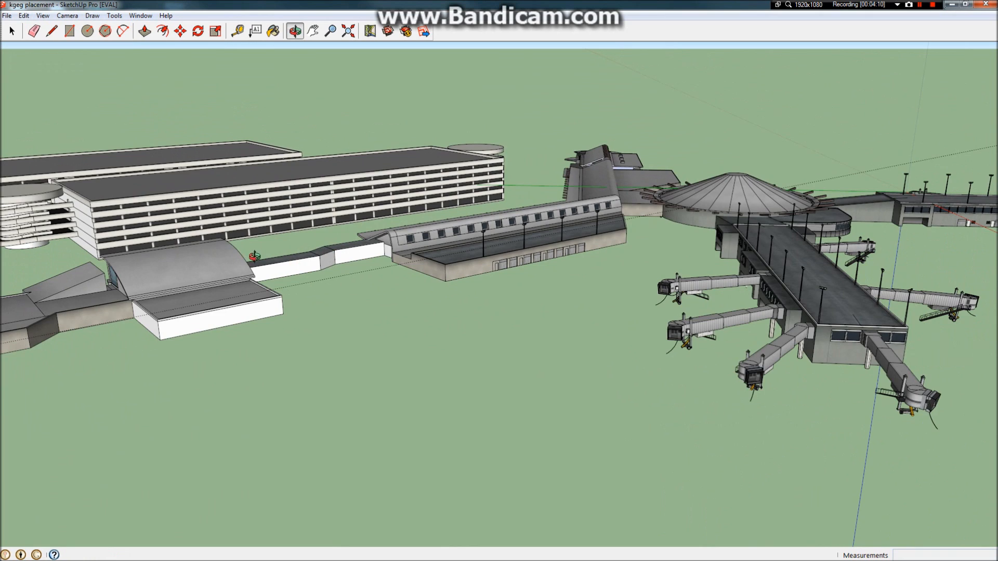
scroll(218, 255, "up", 8)
left_click_drag(417, 335, 531, 285)
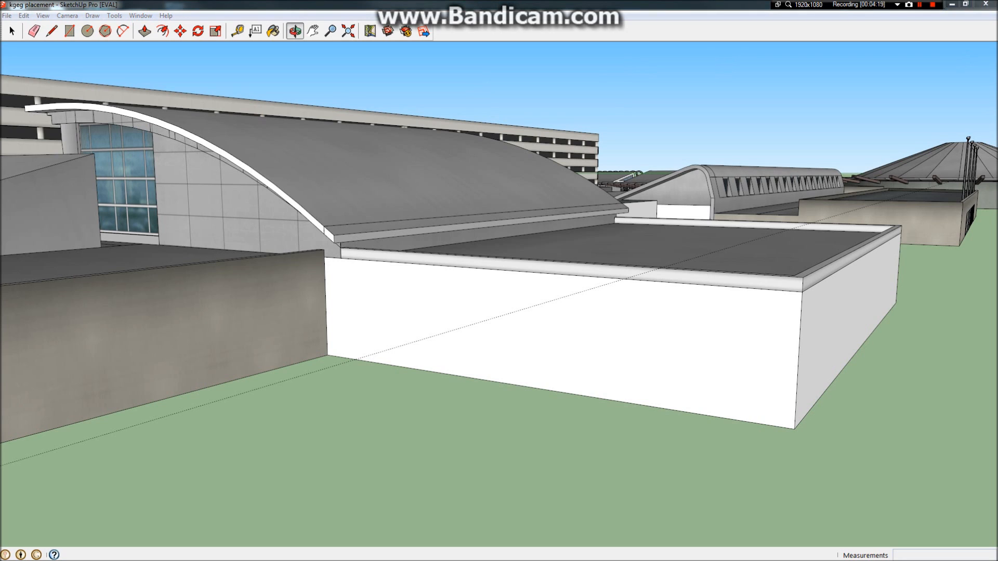
Step: View the wall_2 and wall_1_no_shade_no_repeat texture images over the white block and close them
left_click_drag(997, 136, 787, 136)
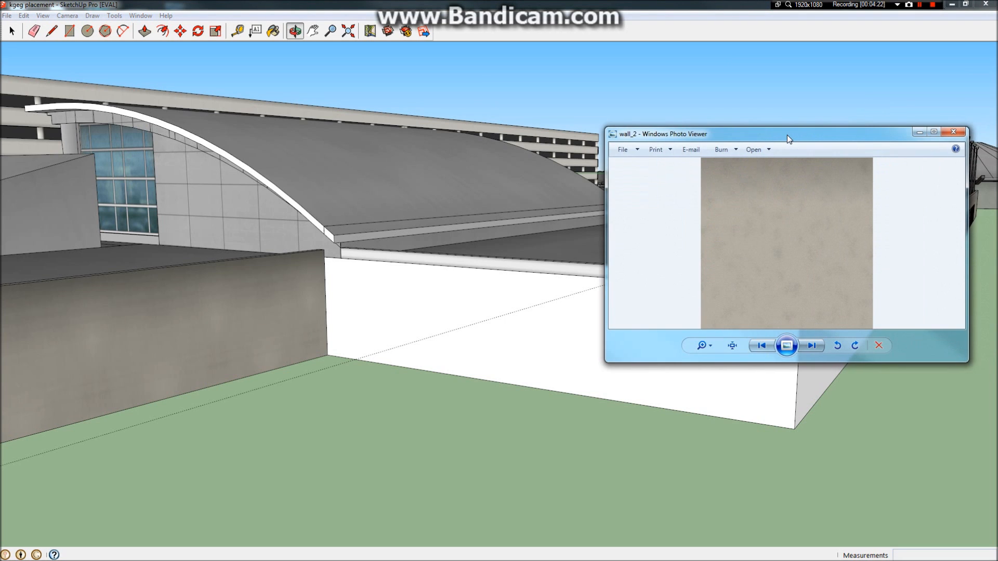
left_click(954, 132)
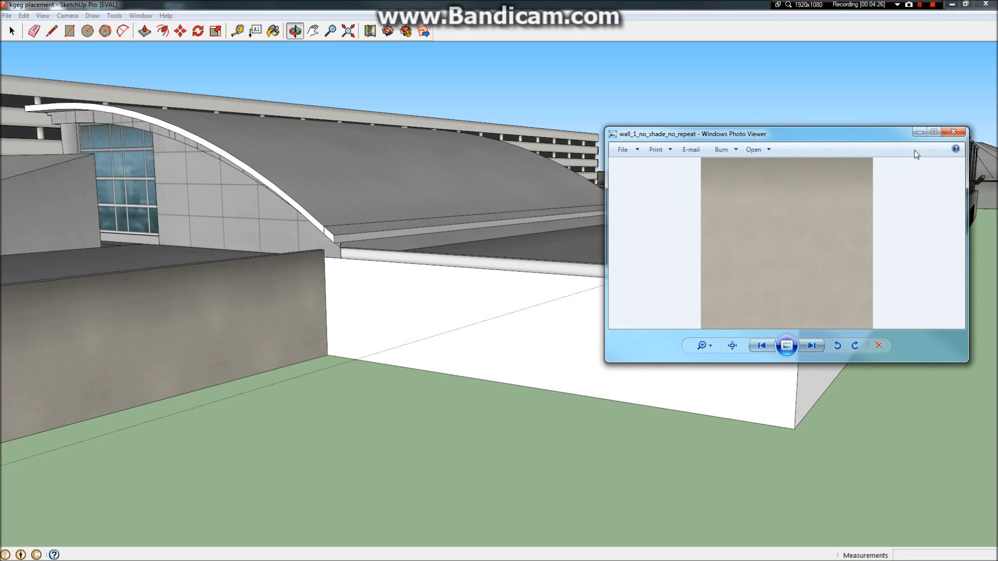
scroll(834, 235, "up", 2)
scroll(834, 234, "down", 2)
left_click(955, 133)
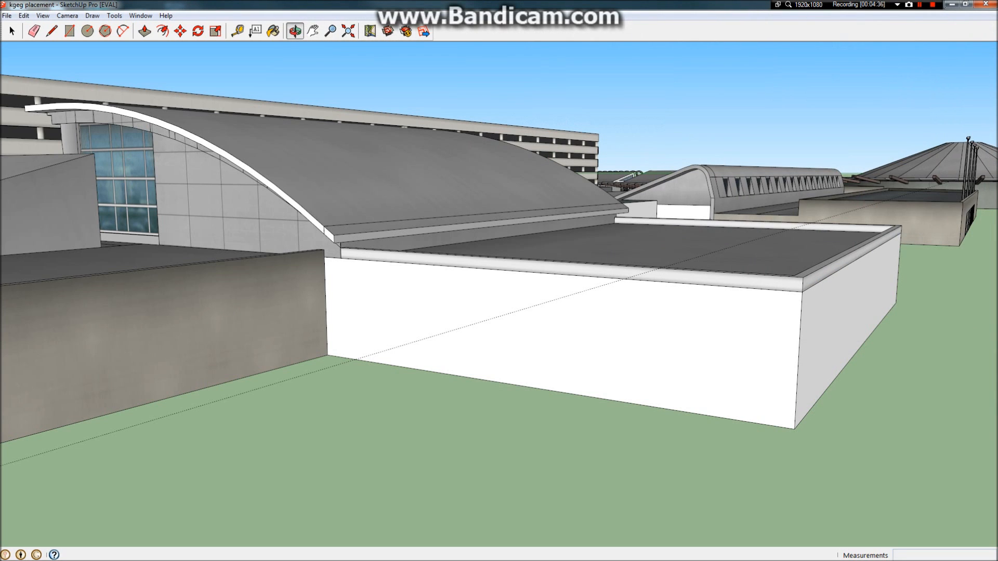
Step: Sample the Wall_5 material from the adjoining beige wall and paint it onto the flat-roofed block's long white wall
left_click_drag(997, 202, 749, 203)
left_click(772, 339)
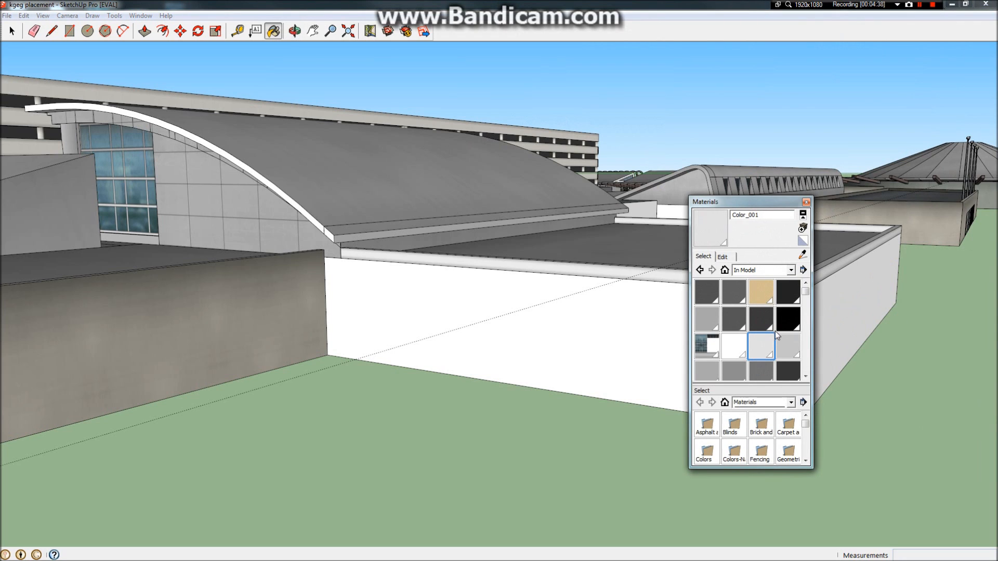
left_click(803, 256)
left_click(274, 318)
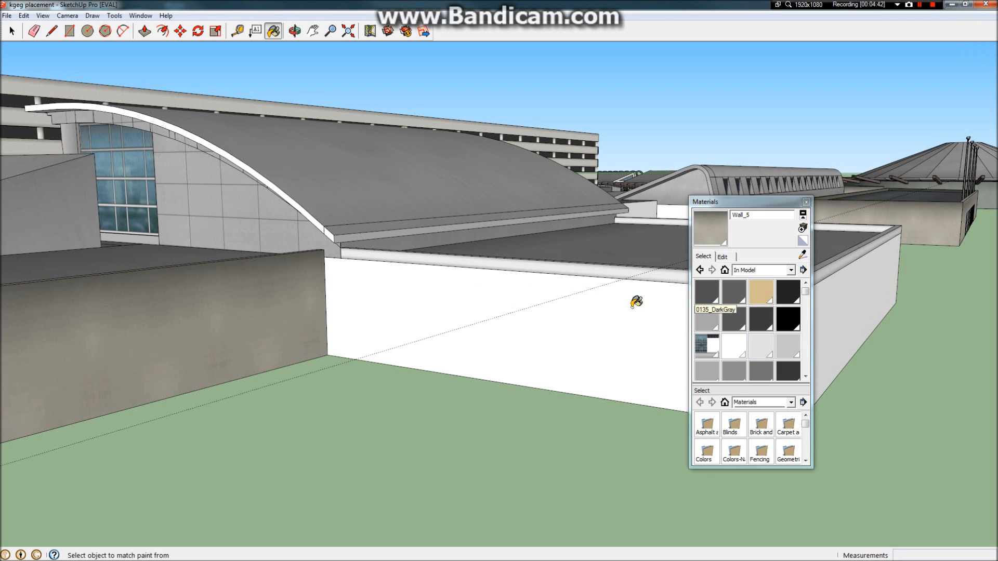
left_click(445, 294)
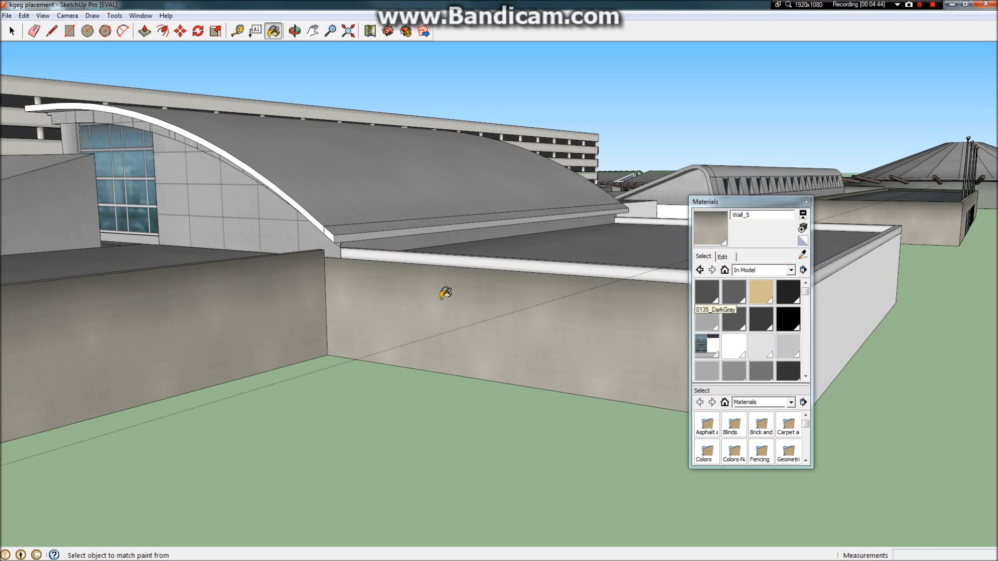
scroll(446, 292, "up", 6)
scroll(451, 286, "down", 5)
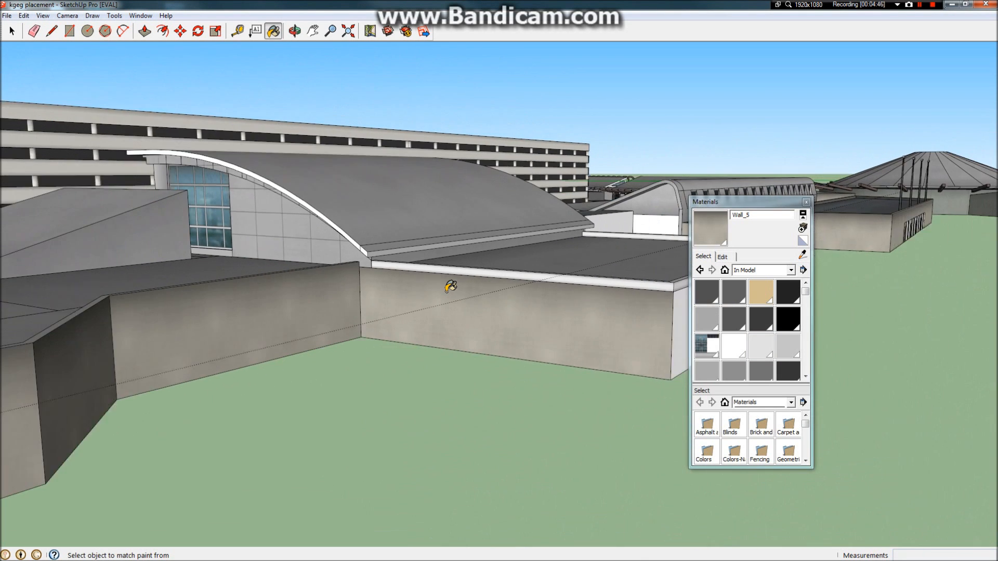
scroll(563, 323, "up", 2)
scroll(565, 325, "down", 6)
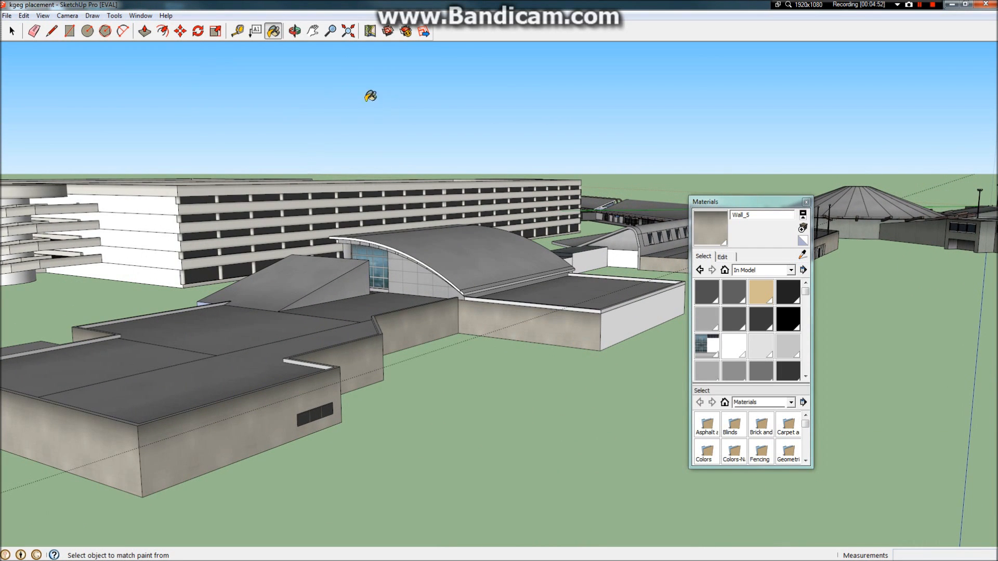
Step: Survey the whole terminal complex, with its concourses, central dome and parking buildings, from several sides and from above
left_click(294, 31)
left_click_drag(485, 274, 563, 269)
left_click_drag(631, 242, 289, 258)
scroll(312, 255, "down", 12)
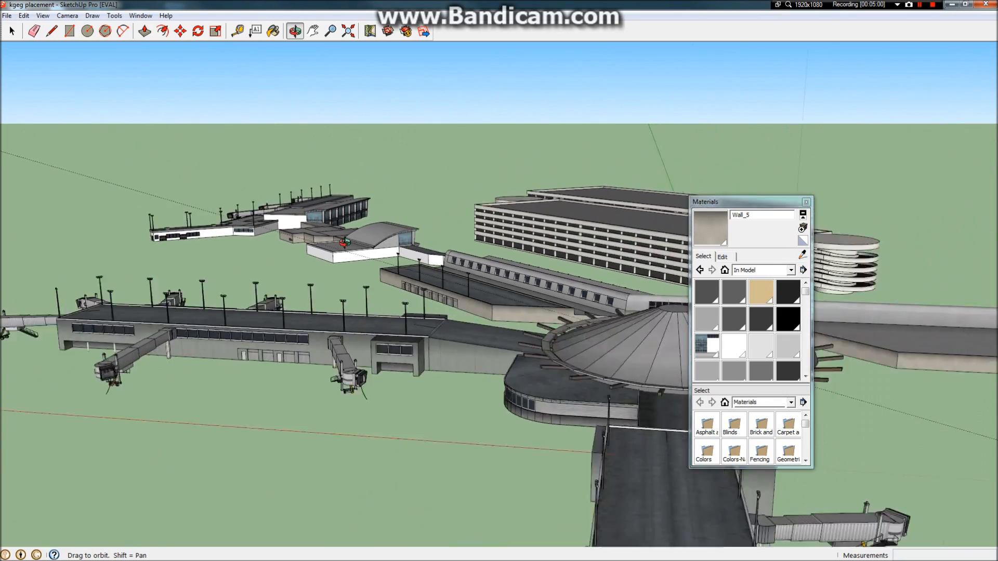
left_click_drag(415, 243, 433, 330)
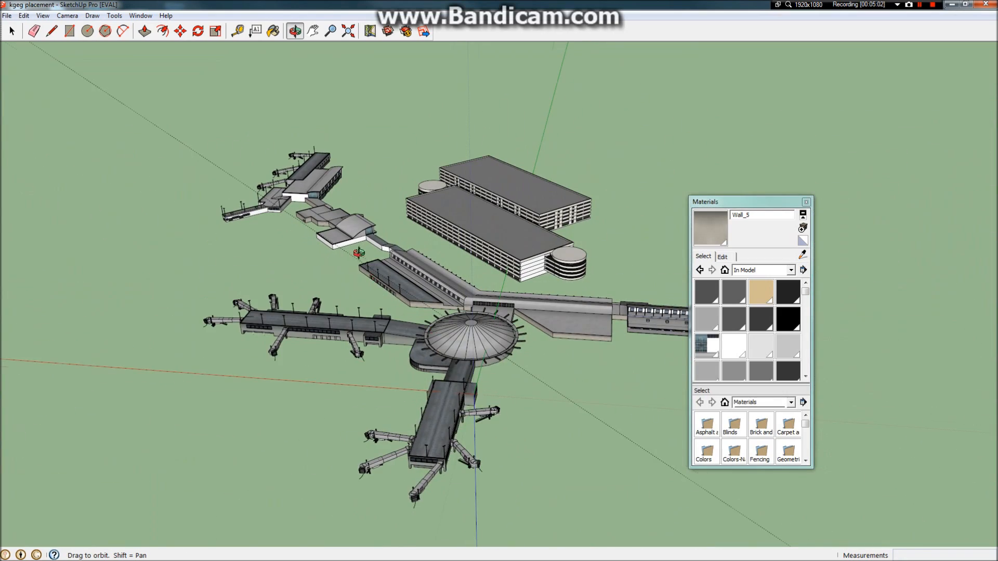
left_click_drag(358, 253, 897, 245)
left_click_drag(420, 217, 374, 223)
scroll(598, 203, "up", 5)
left_click_drag(627, 185, 603, 145)
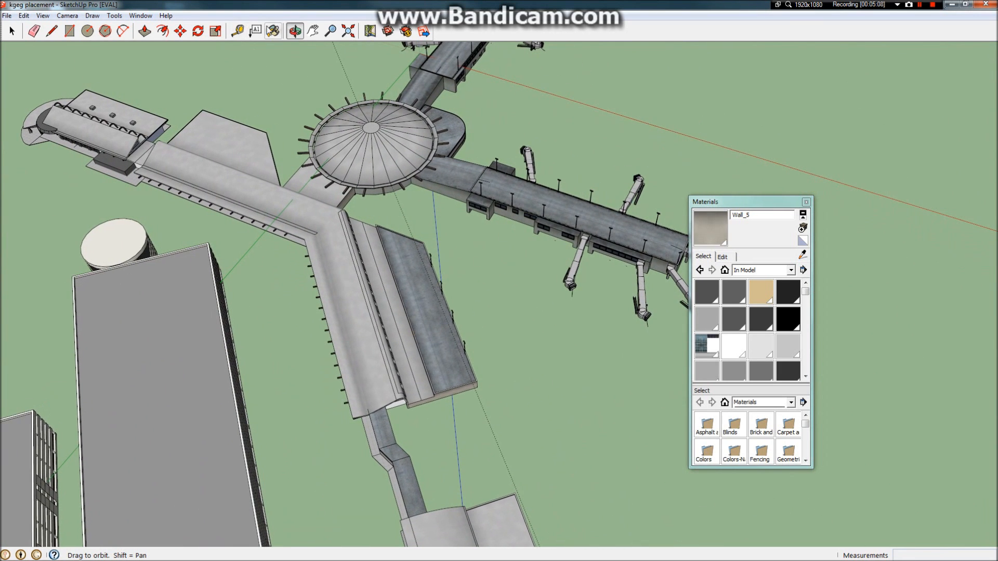
Step: Draw a rectangle about 38.6 m by 32.9 m on empty ground beside the terminal and extrude it about 12.75 m
left_click(312, 31)
left_click_drag(490, 277, 426, 286)
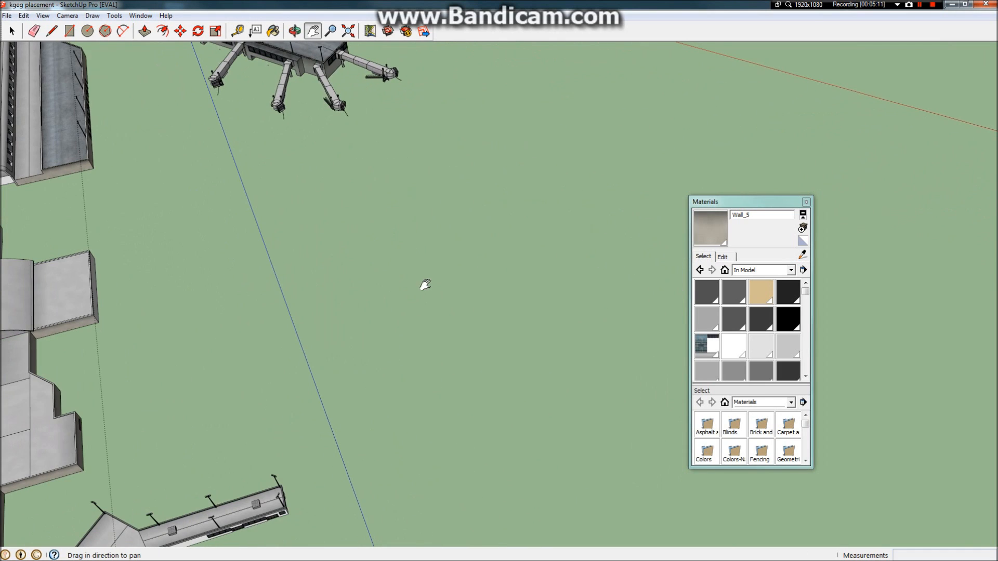
left_click(69, 31)
left_click(329, 205)
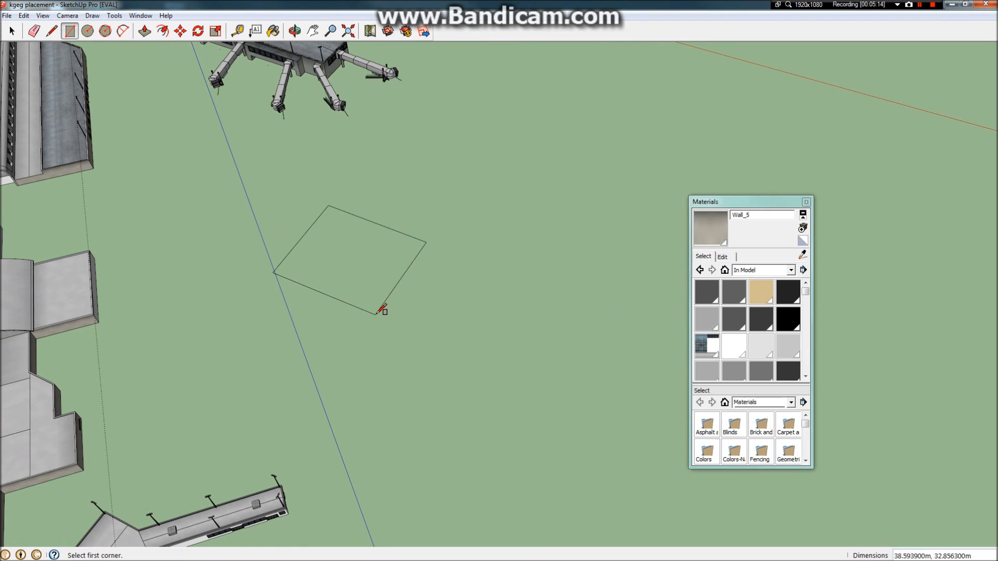
left_click(376, 314)
left_click(145, 31)
left_click(345, 223)
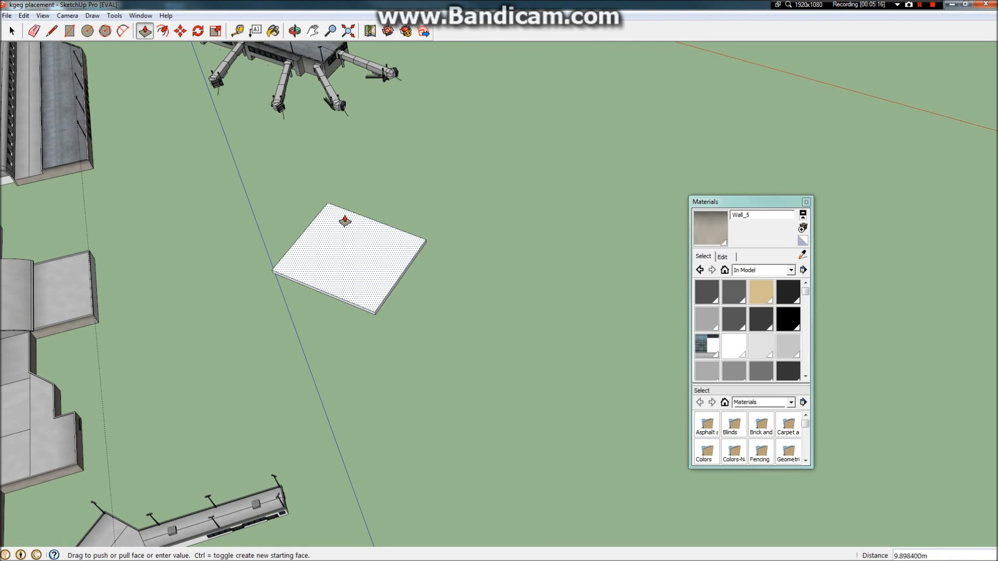
left_click(348, 222)
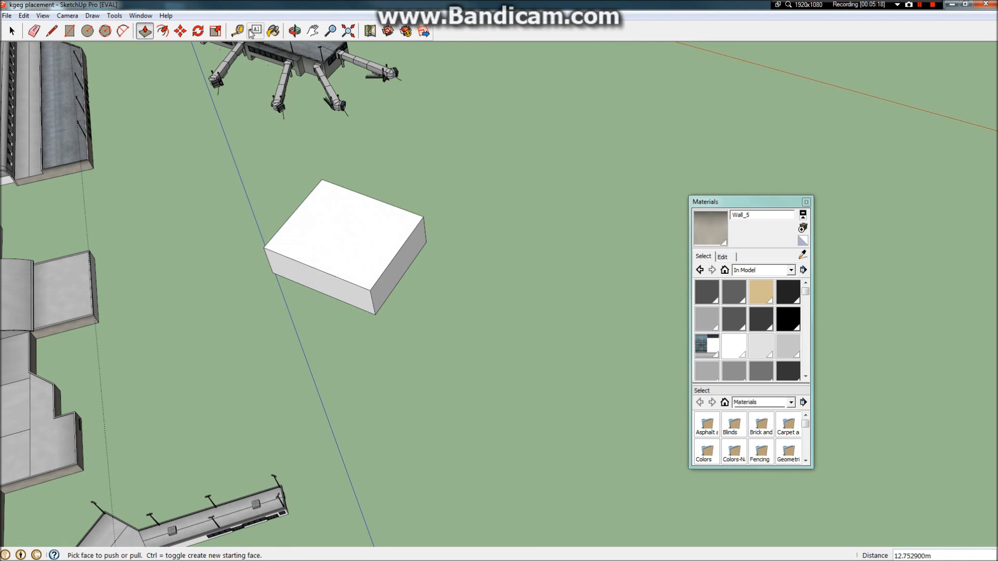
Step: Paint one of the new box's long side faces with the Wall_5 material
left_click(295, 31)
left_click_drag(382, 73, 397, 292)
scroll(390, 296, "up", 7)
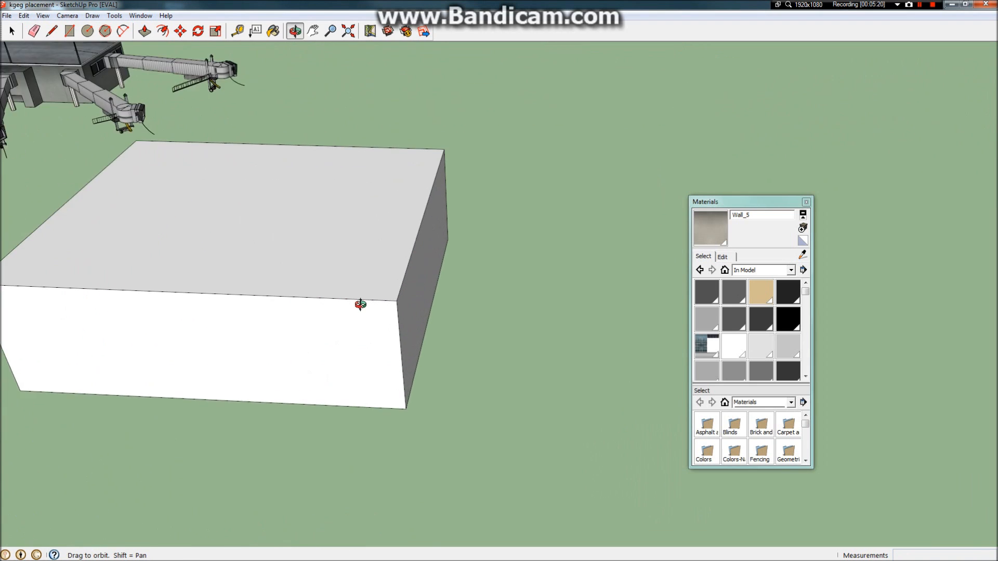
left_click_drag(330, 328, 719, 252)
scroll(528, 272, "down", 6)
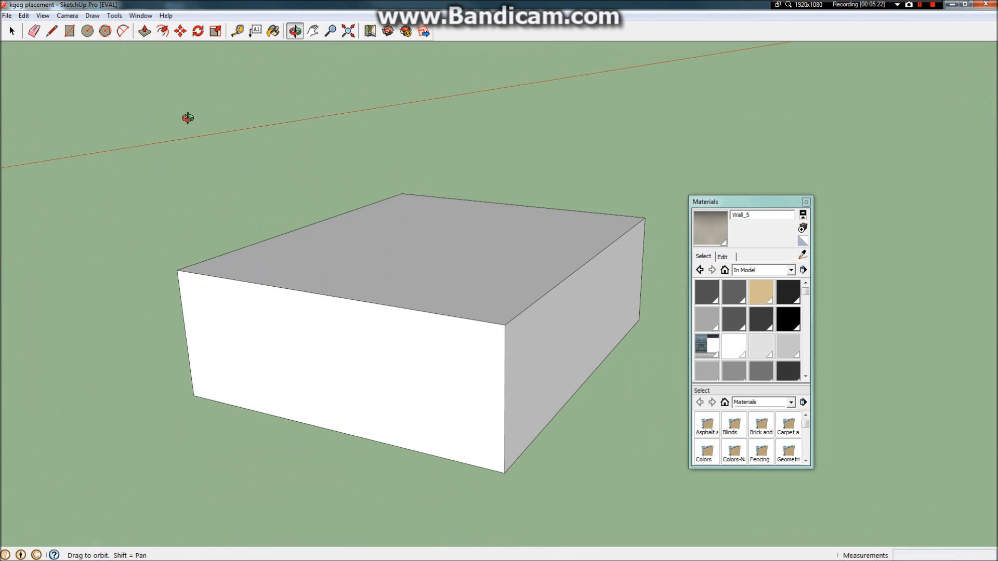
key("b")
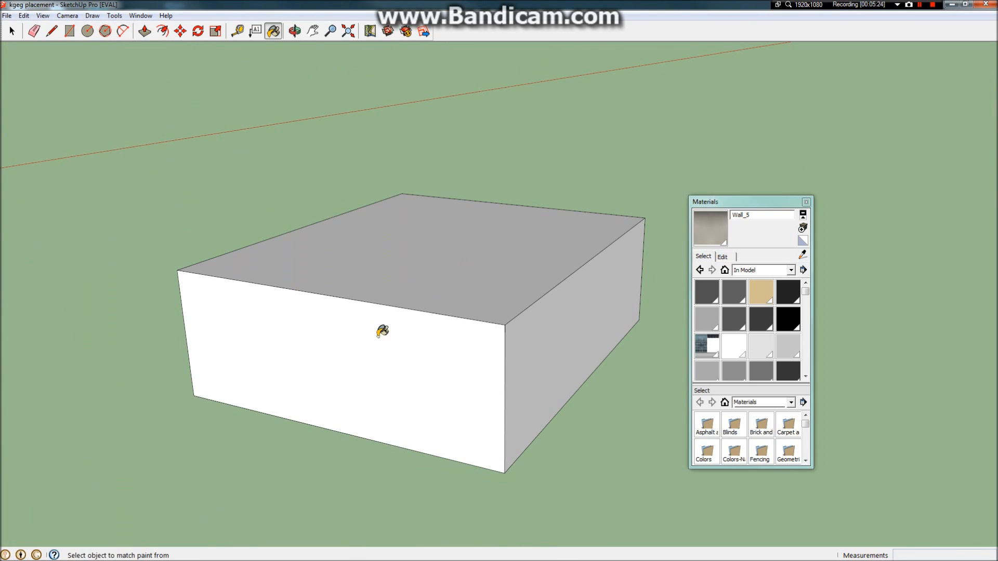
left_click(383, 329)
scroll(383, 418, "up", 6)
scroll(410, 388, "down", 6)
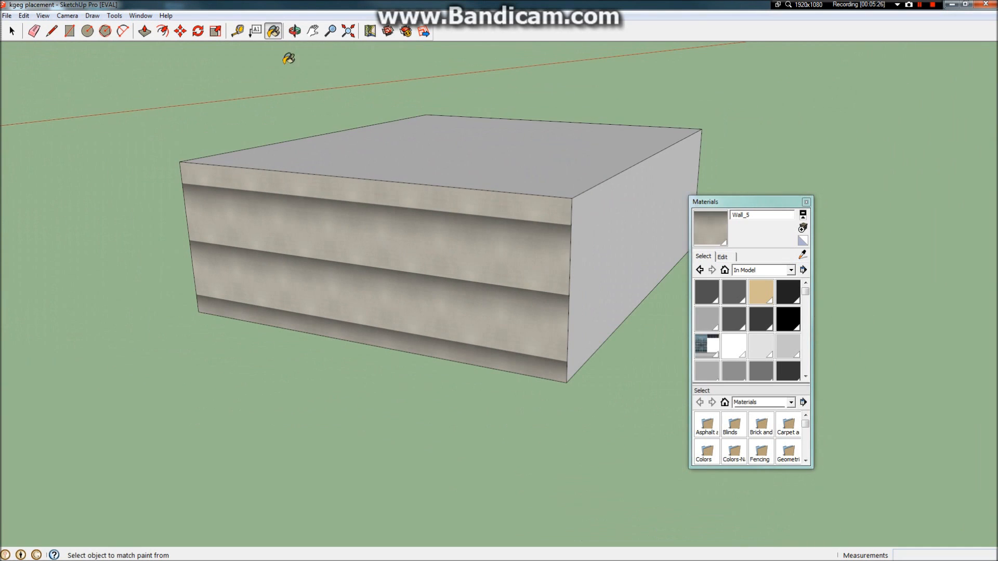
Step: Start positioning the texture on the box's painted face and scale it to roughly double size
left_click(6, 35)
left_click(336, 329)
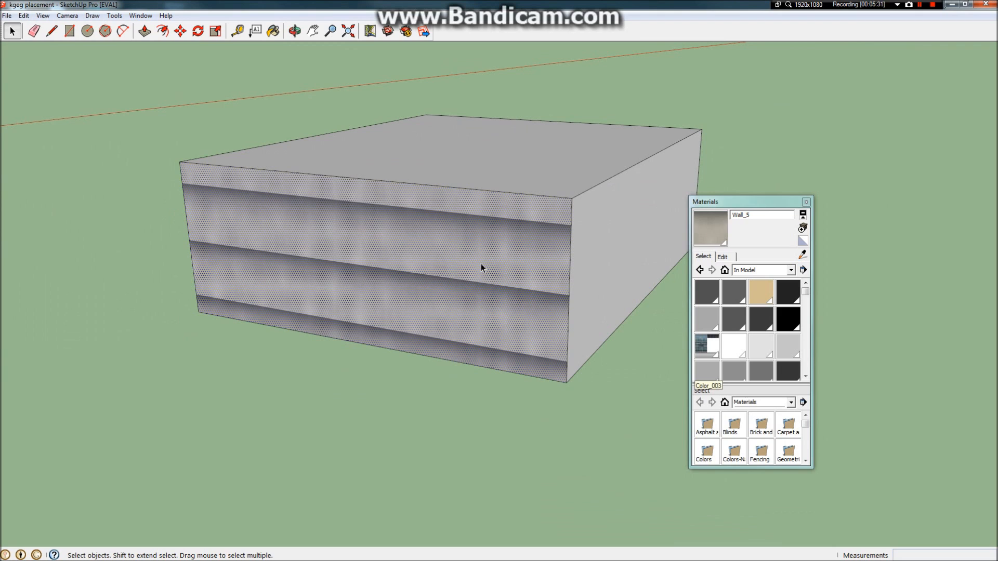
right_click(357, 227)
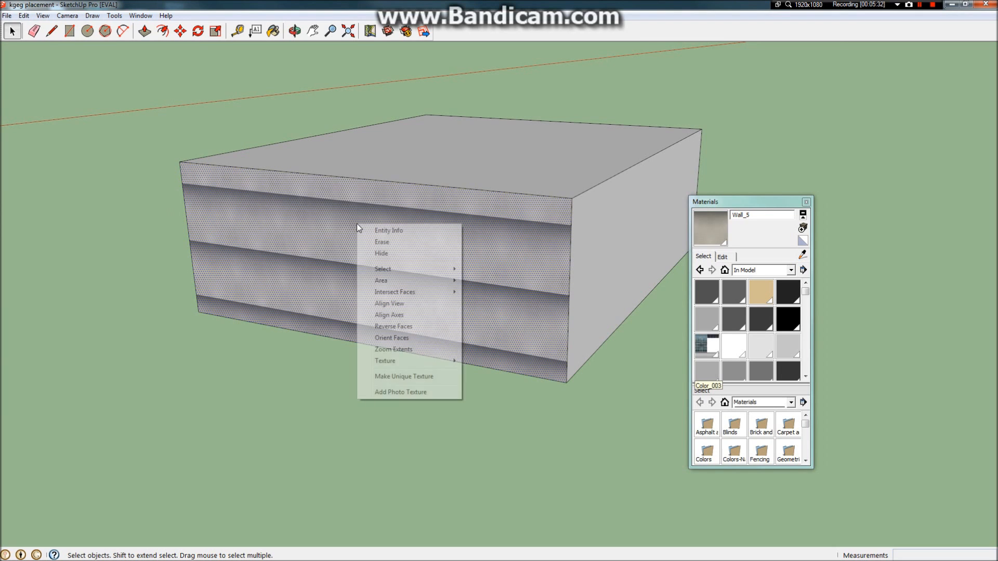
mouse_move(441, 363)
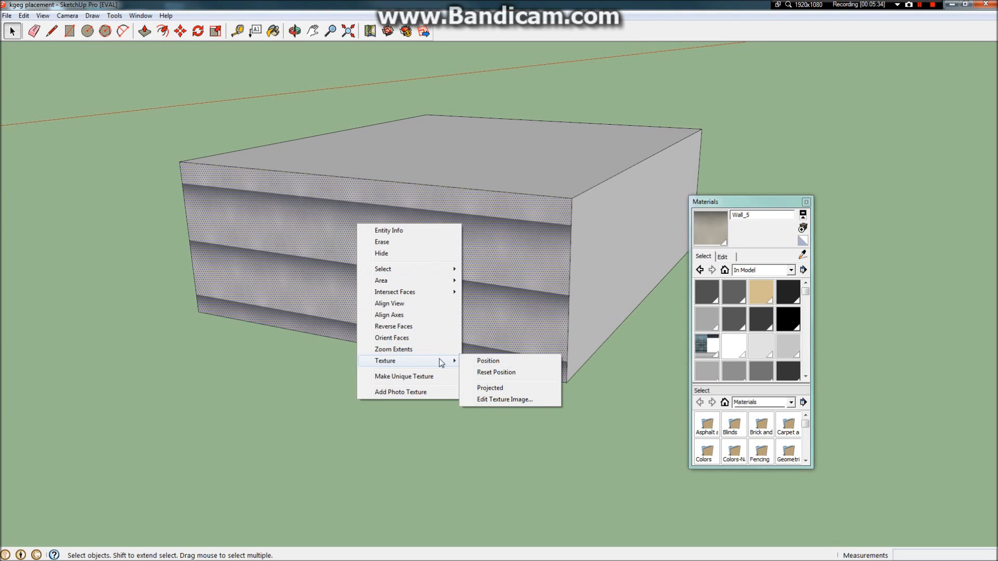
left_click(472, 362)
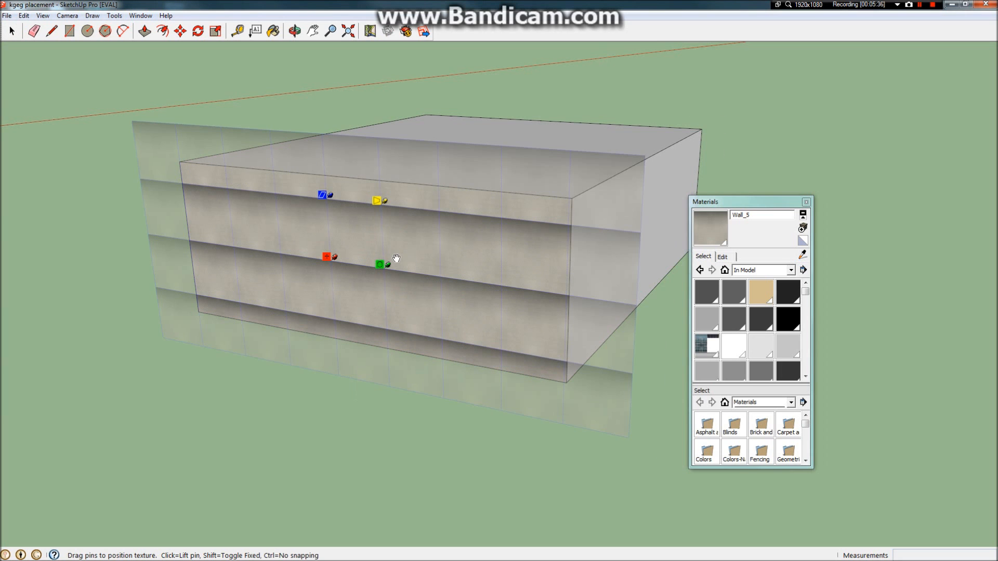
scroll(396, 257, "up", 4)
scroll(396, 255, "down", 2)
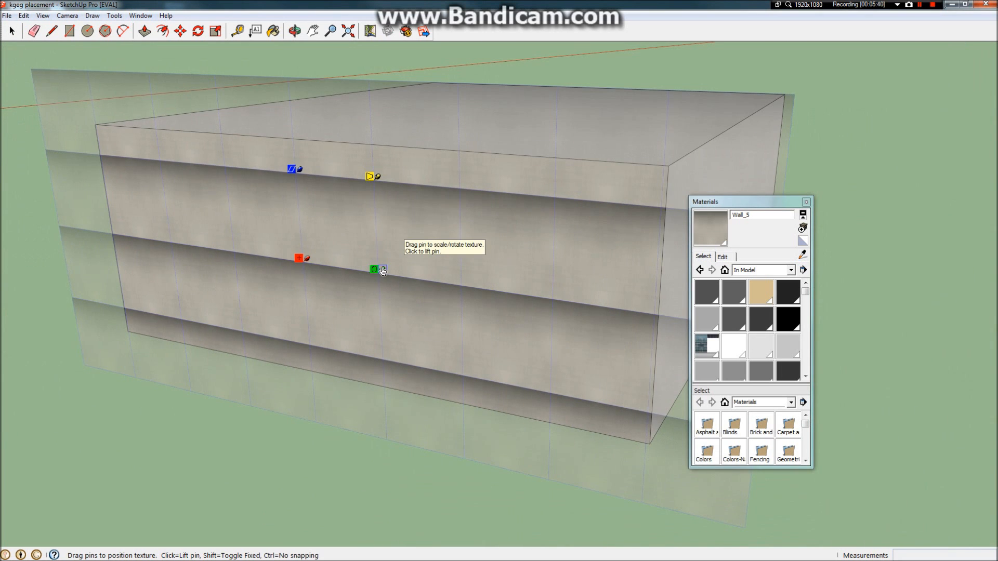
left_click_drag(382, 271, 461, 282)
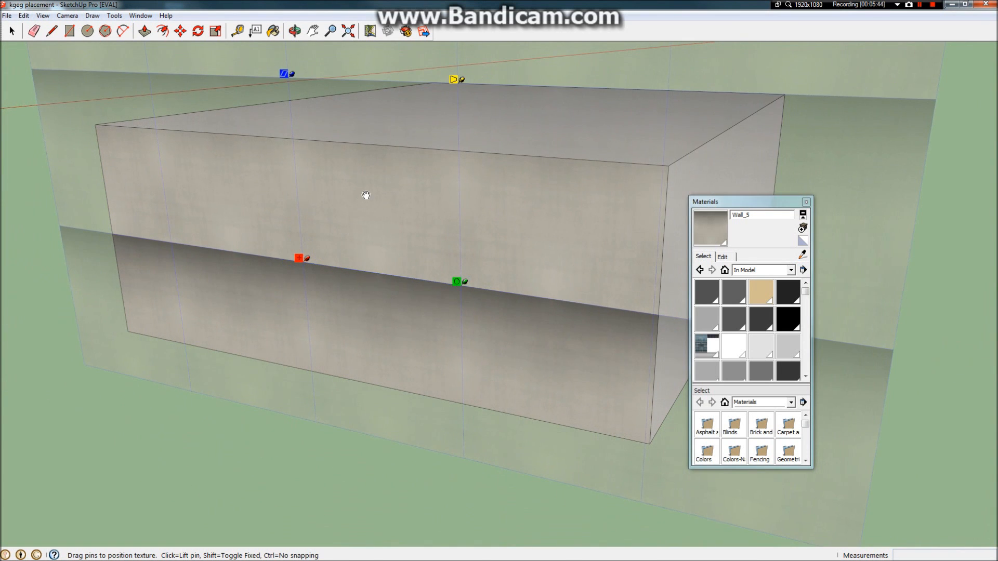
Step: Move and rescale the Wall_5 texture so one tile spans the box's long face from its lower to its upper edge
left_click_drag(385, 169, 336, 258)
middle_click_drag(337, 258, 407, 335)
left_click_drag(410, 358, 479, 363)
left_click_drag(451, 243, 438, 285)
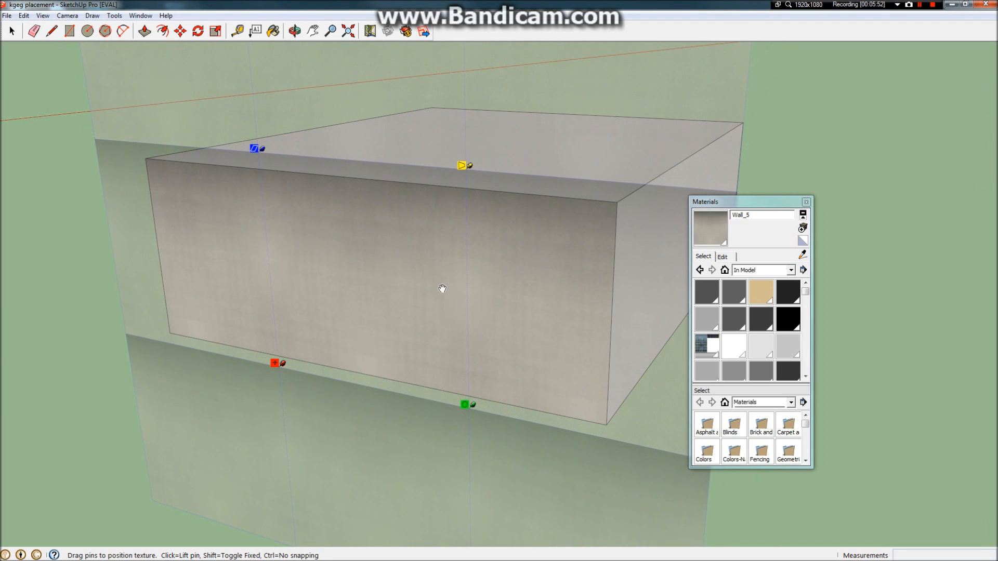
left_click_drag(477, 404, 448, 399)
left_click_drag(421, 328, 423, 313)
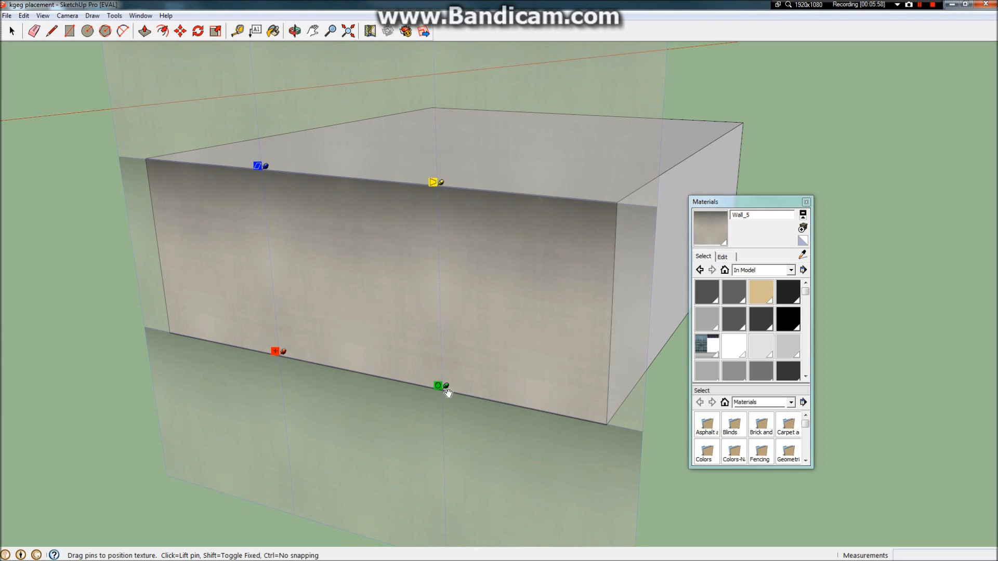
left_click_drag(447, 389, 451, 391)
left_click_drag(458, 351, 456, 352)
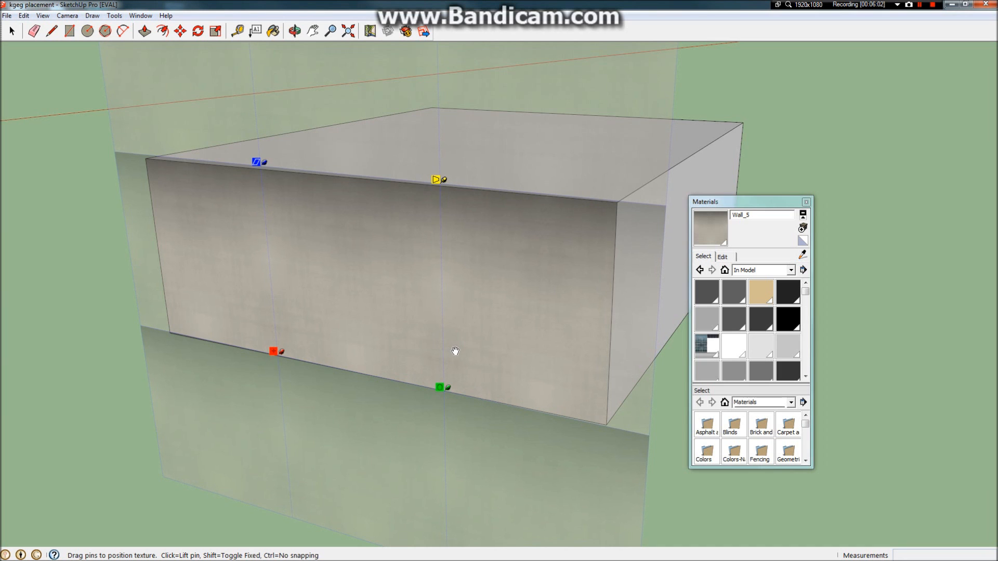
Step: Fine-tune the texture's scale, rotation and offset against the face's edges in a front-on view and finish the positioning
middle_click_drag(496, 358, 648, 294)
scroll(512, 327, "up", 2)
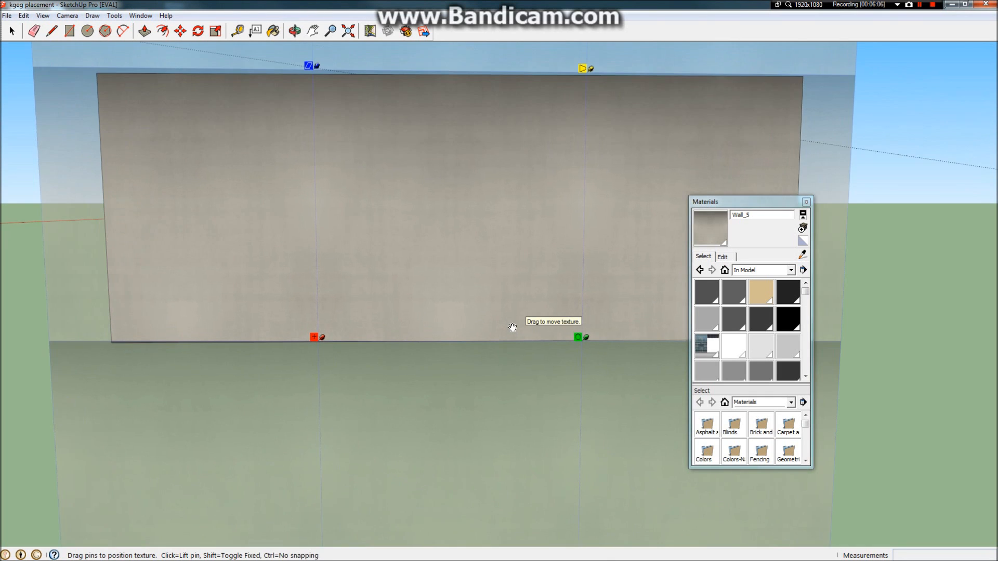
left_click_drag(587, 337, 587, 336)
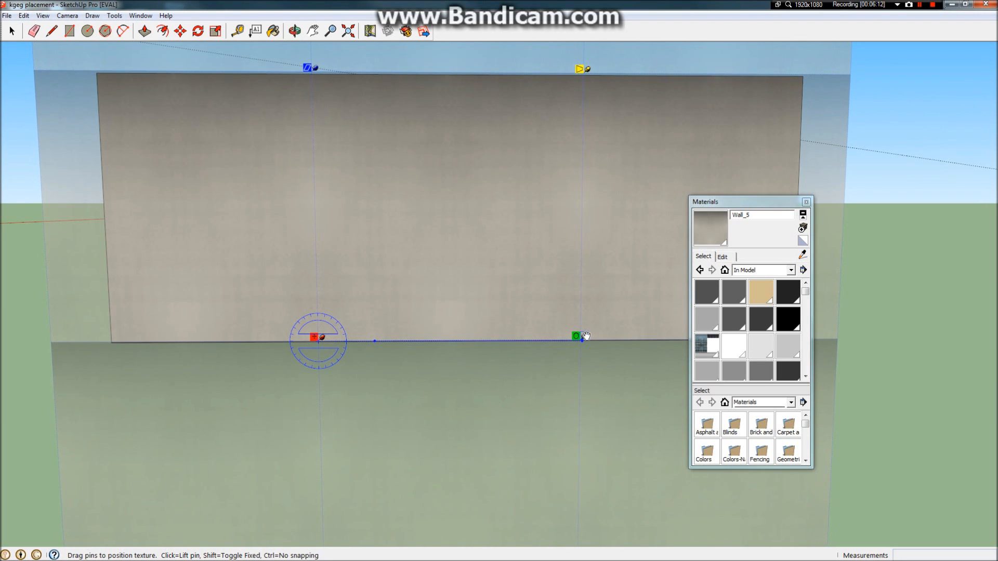
mouse_move(586, 337)
left_mouse_down()
mouse_move(551, 276)
mouse_move(594, 336)
mouse_move(595, 295)
mouse_move(597, 345)
mouse_move(638, 326)
mouse_move(572, 299)
mouse_move(585, 334)
left_mouse_up()
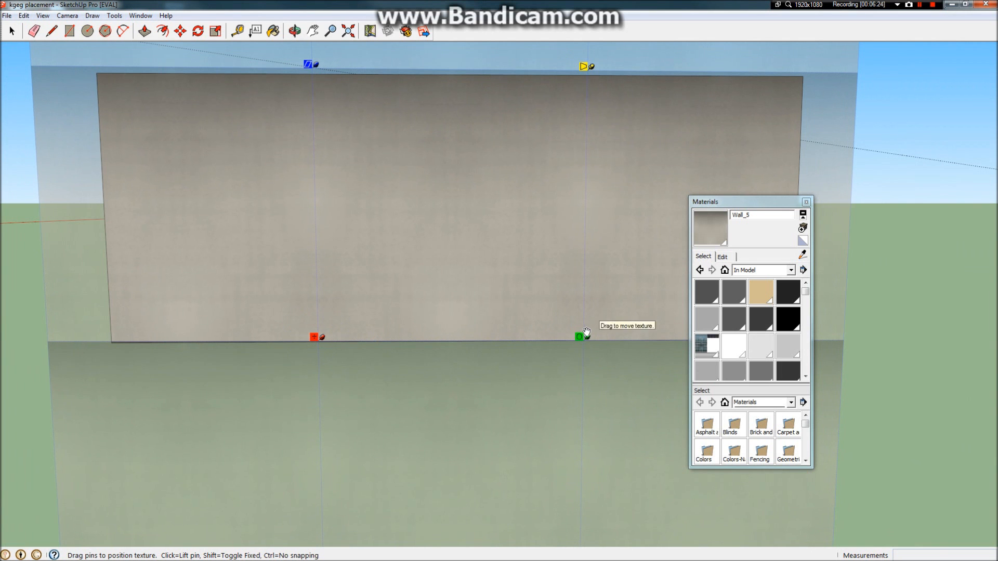
mouse_move(589, 339)
left_mouse_down()
mouse_move(606, 306)
mouse_move(606, 363)
mouse_move(620, 368)
mouse_move(678, 320)
mouse_move(657, 341)
mouse_move(582, 345)
mouse_move(583, 337)
left_mouse_up()
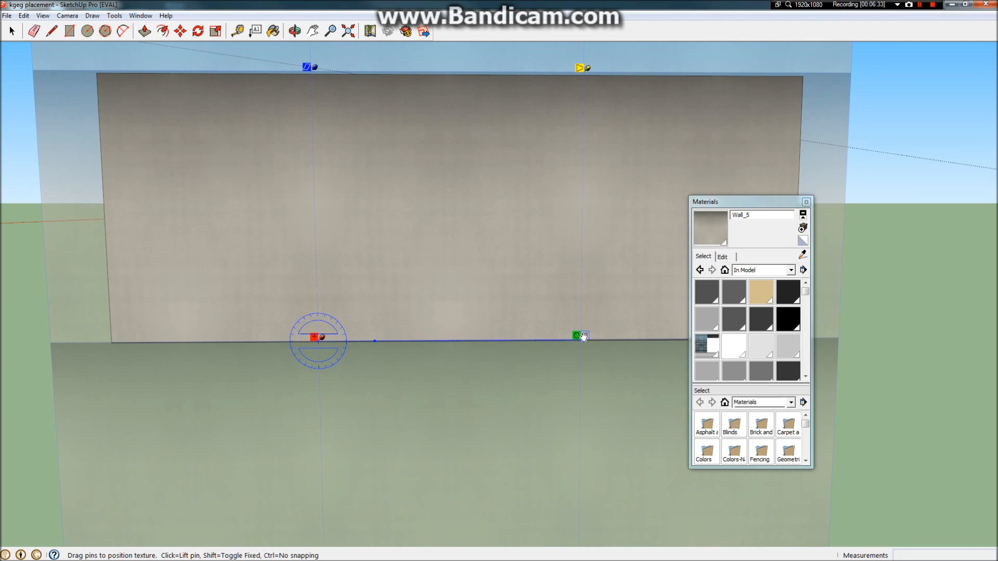
left_click_drag(441, 218, 437, 219)
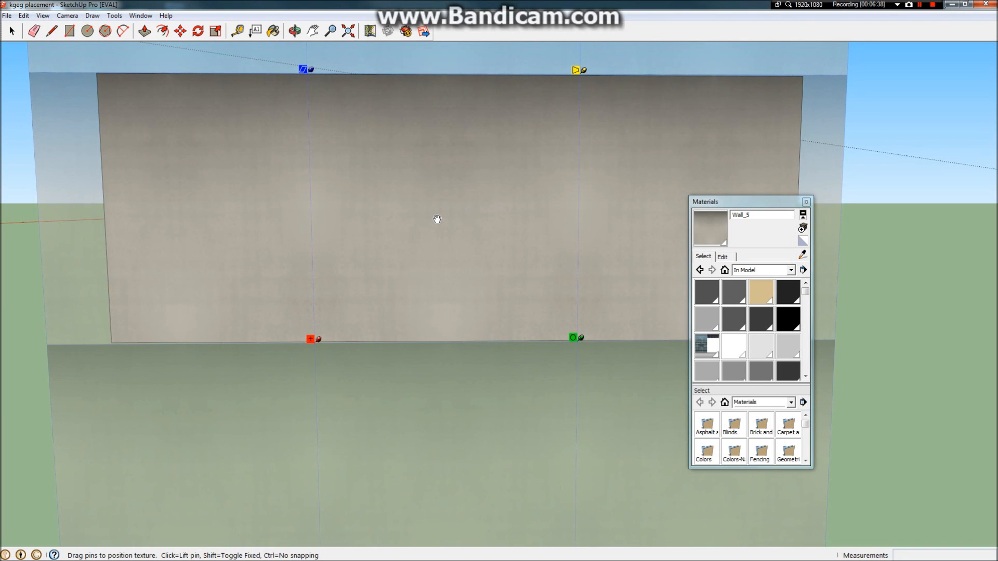
scroll(437, 219, "down", 1)
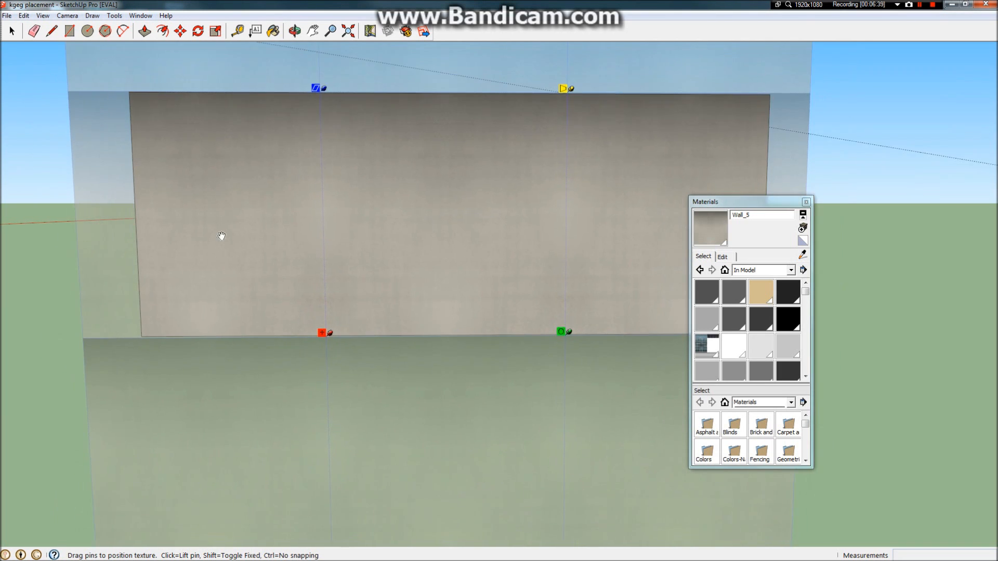
left_click(11, 31)
left_click(85, 71)
Step: Paint an untextured side face of the box with plain Wall_5, without sampling the positioned texture
middle_click_drag(418, 199, 21, 260)
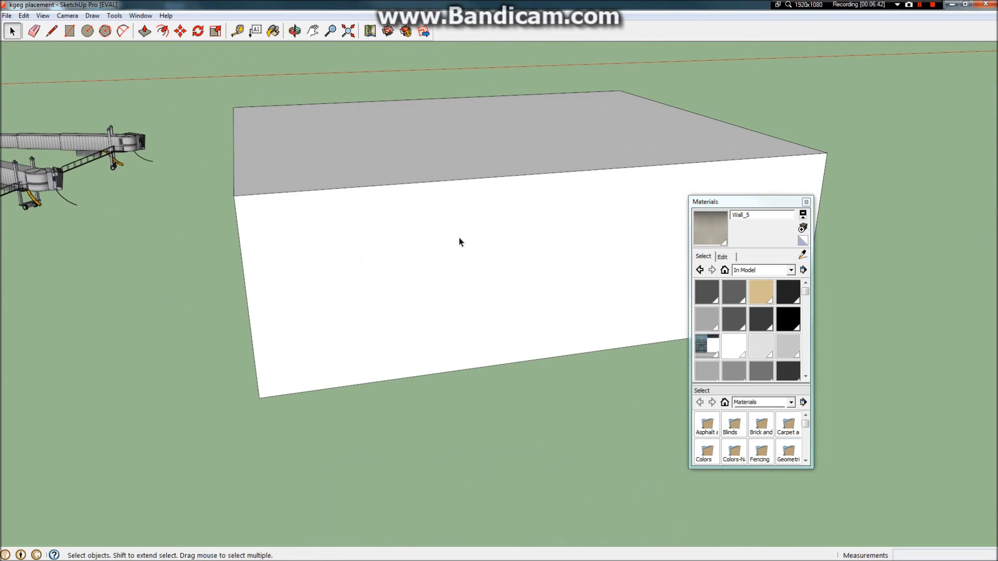
middle_click_drag(462, 241, 1, 279)
middle_click_drag(312, 167, 244, 91)
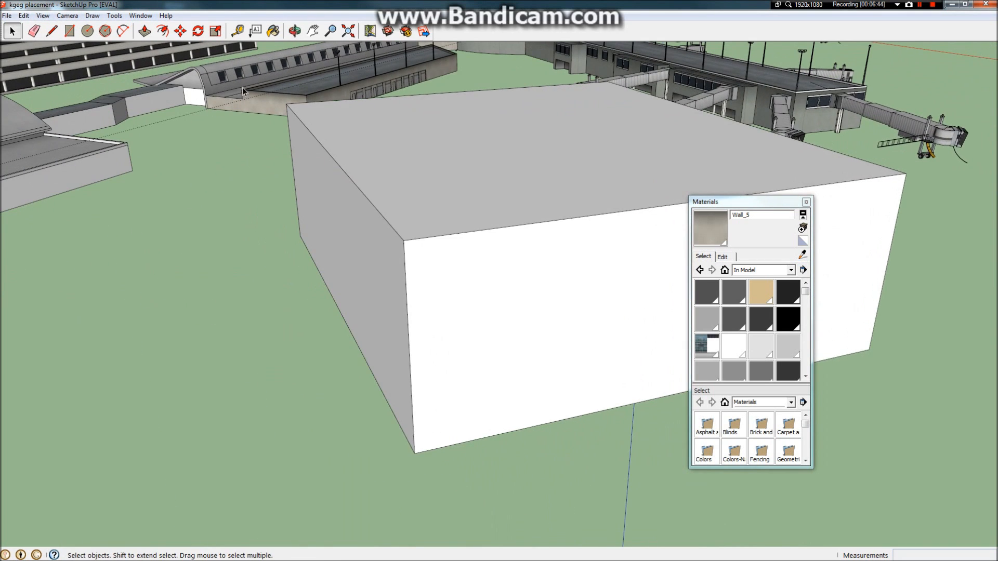
left_click(273, 31)
left_click(497, 260)
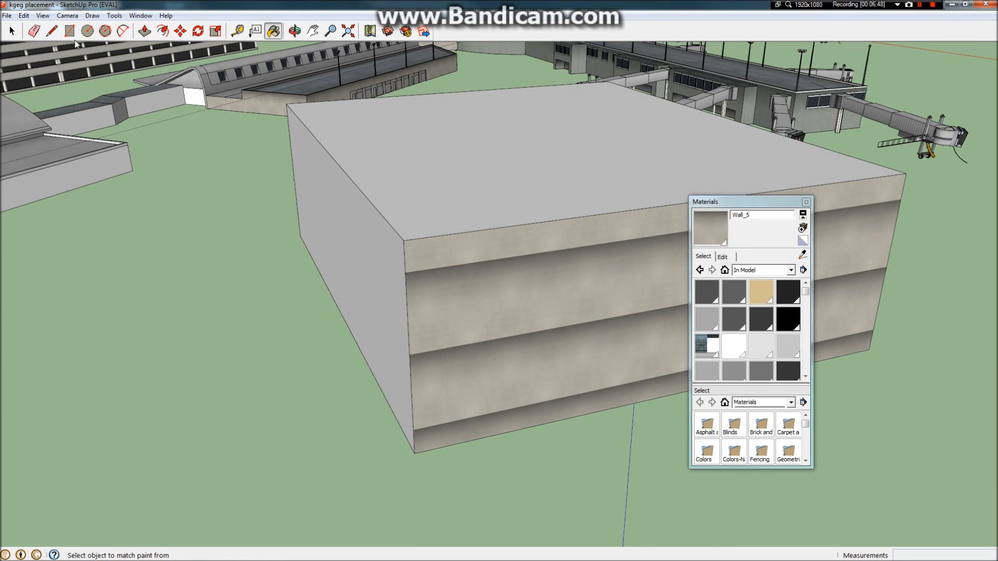
right_click(491, 251)
left_click(136, 215)
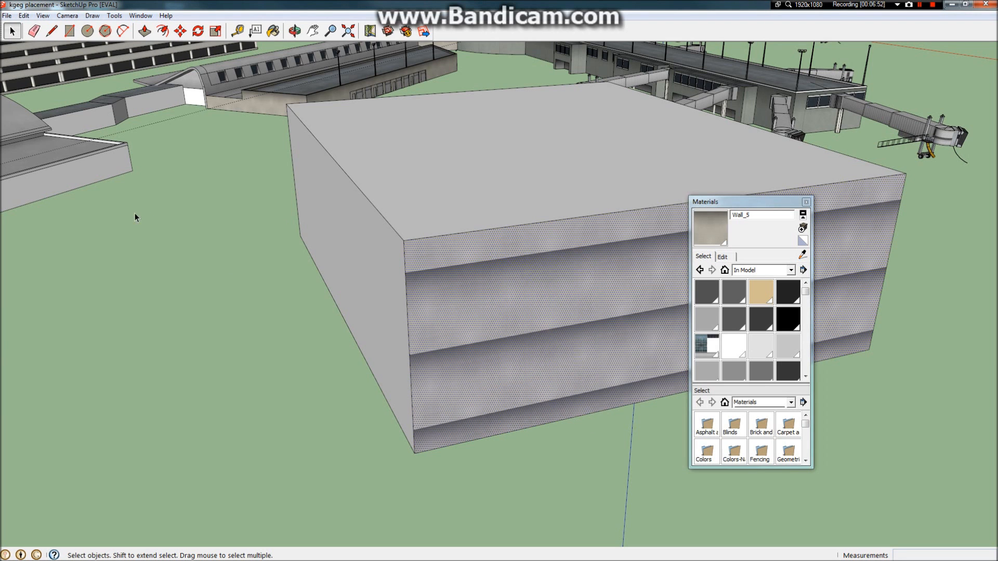
Step: Sample the positioned Wall_5 texture from the finished face and paint the adjoining white side face with it
key("o")
left_click_drag(392, 142, 173, 166)
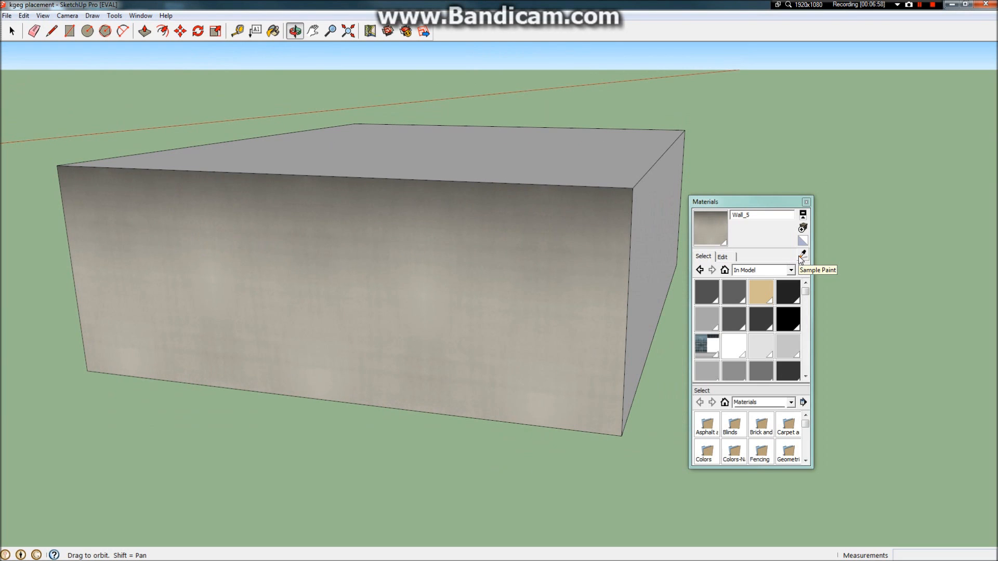
left_click(803, 255)
left_click(551, 228)
left_click(294, 30)
mouse_move(624, 174)
left_mouse_down()
mouse_move(82, 298)
mouse_move(491, 292)
mouse_move(428, 225)
mouse_move(541, 233)
left_mouse_up()
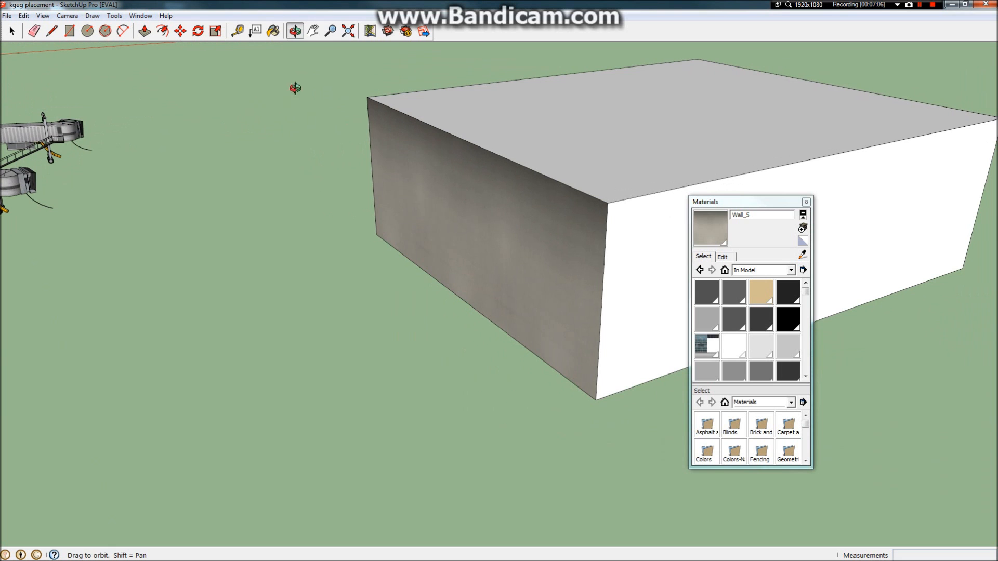
left_click(273, 31)
scroll(286, 182, "down", 5)
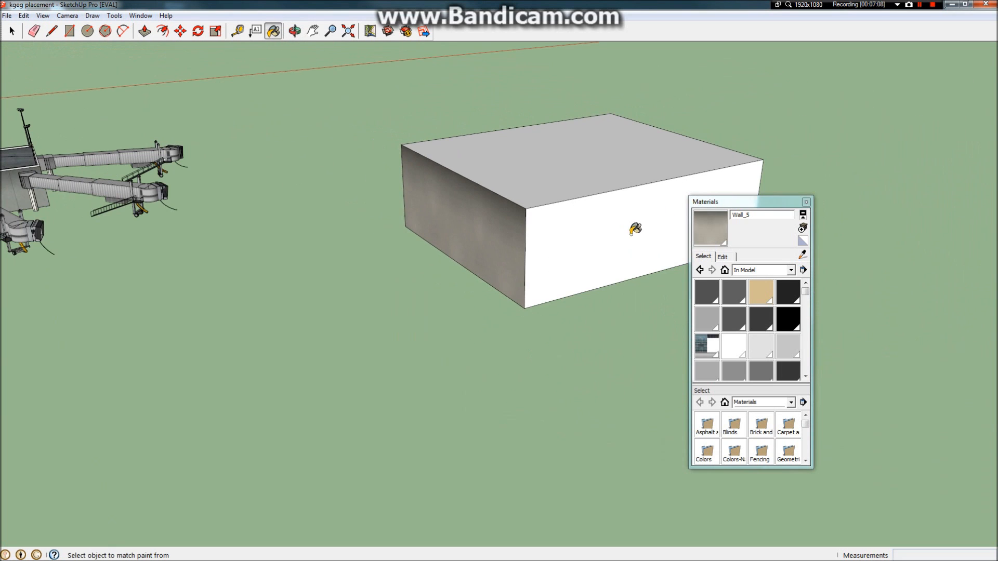
left_click(543, 232)
Step: Paint the box's two remaining side faces, including the one with repeating bands, with the sampled texture
scroll(541, 225, "up", 6)
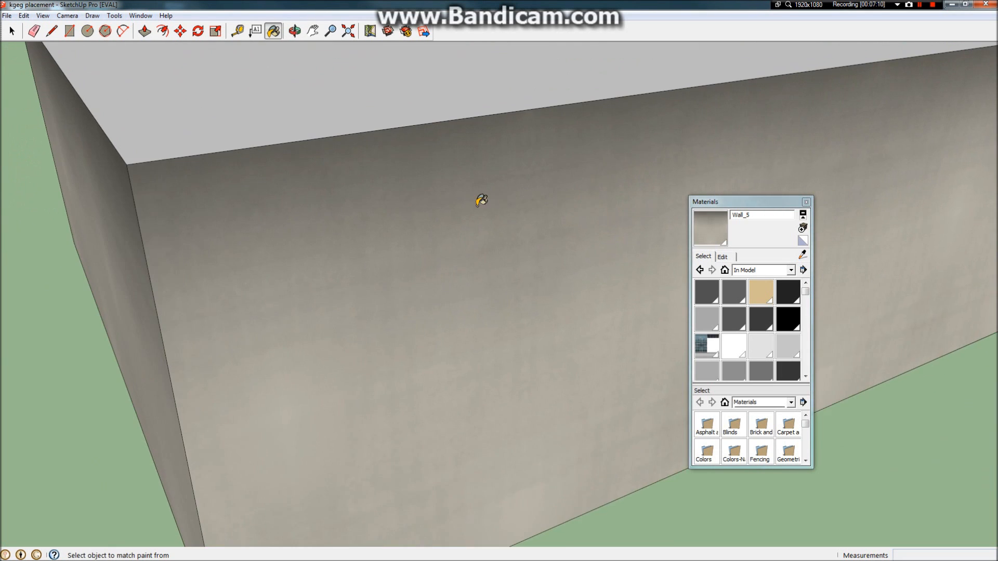
left_click(294, 32)
left_click_drag(442, 156, 347, 288)
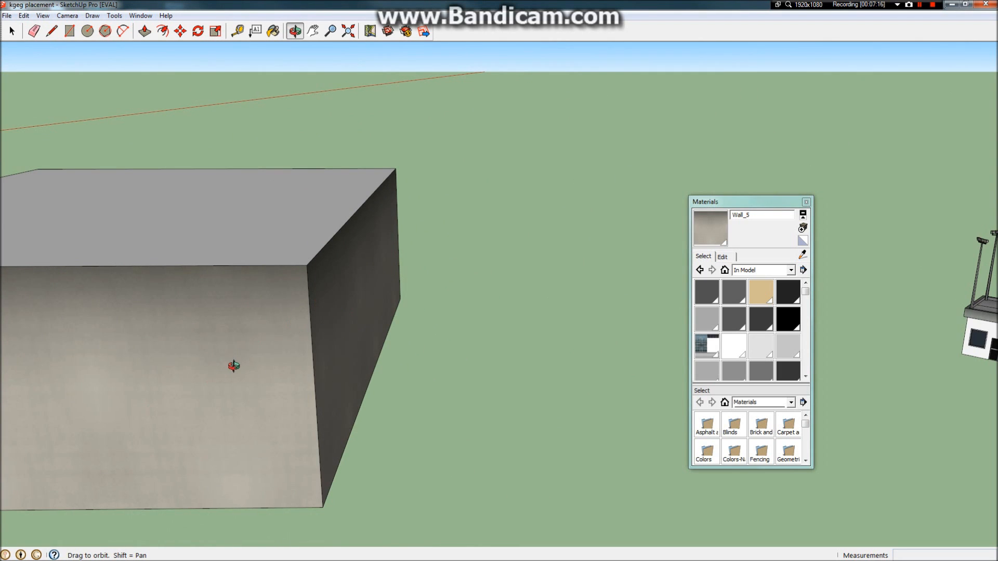
left_click_drag(509, 285, 240, 93)
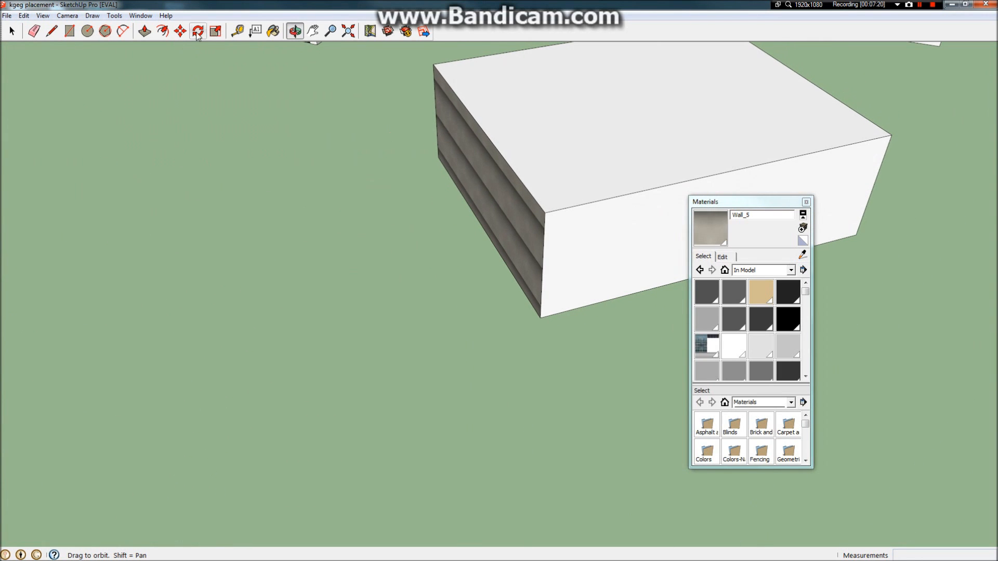
left_click(273, 31)
left_click(468, 146)
left_click(626, 252)
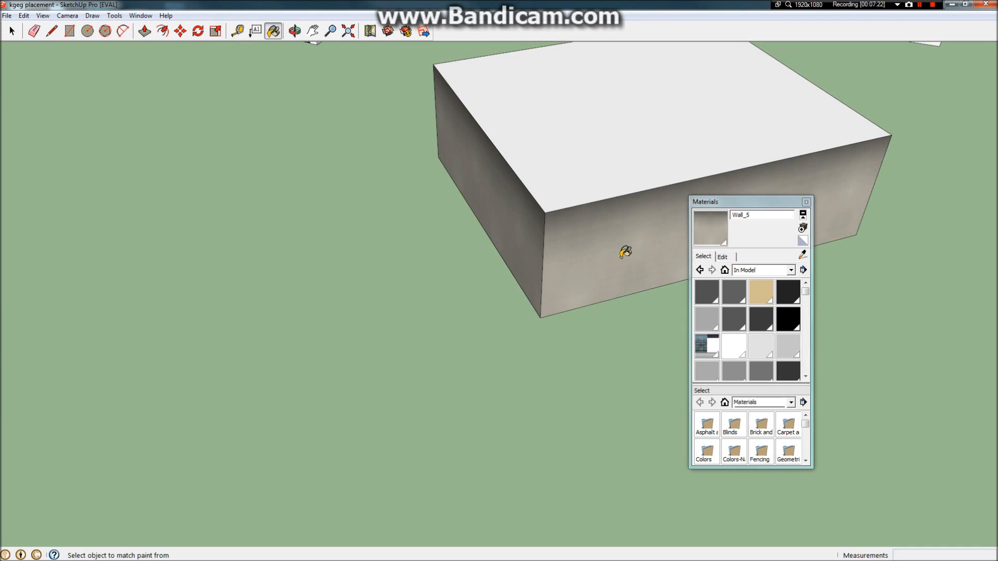
Step: Examine the textured box from its sides and the terminal complex beside it from above
left_click(295, 31)
mouse_move(314, 43)
left_mouse_down()
mouse_move(391, 127)
mouse_move(345, 165)
mouse_move(751, 204)
left_mouse_up()
left_click_drag(355, 234, 57, 221)
left_click_drag(229, 206, 455, 194)
scroll(288, 280, "down", 5)
right_click(289, 268)
key("Escape")
left_click_drag(268, 265, 747, 430)
scroll(588, 279, "up", 3)
left_click_drag(364, 260, 462, 379)
scroll(263, 251, "down", 8)
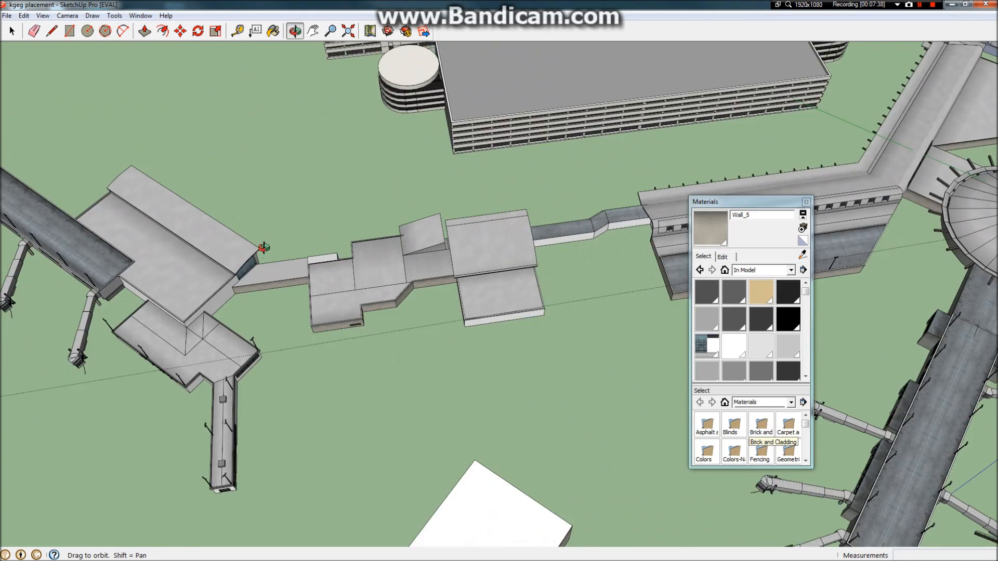
Step: Inspect the concourse up close, including its jet bridges, roofs and the white walls near the curved glass hall
left_click_drag(236, 284, 136, 182)
scroll(178, 156, "up", 4)
scroll(619, 187, "up", 4)
left_click_drag(619, 187, 543, 188)
scroll(520, 183, "down", 8)
scroll(297, 142, "up", 5)
left_click_drag(604, 228, 452, 63)
scroll(452, 62, "up", 6)
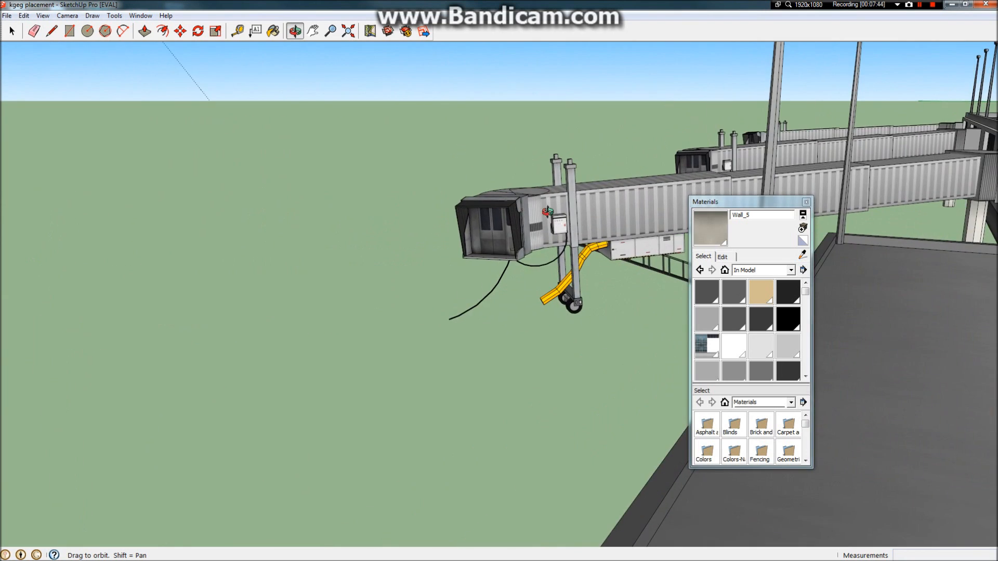
scroll(588, 325, "down", 5)
left_click_drag(566, 312, 611, 324)
scroll(557, 342, "up", 5)
Step: Browse the in-model materials, picking [Color_007]1, roof_2, Material6 and PKG_wall_2_no_shade in turn
left_click(773, 329)
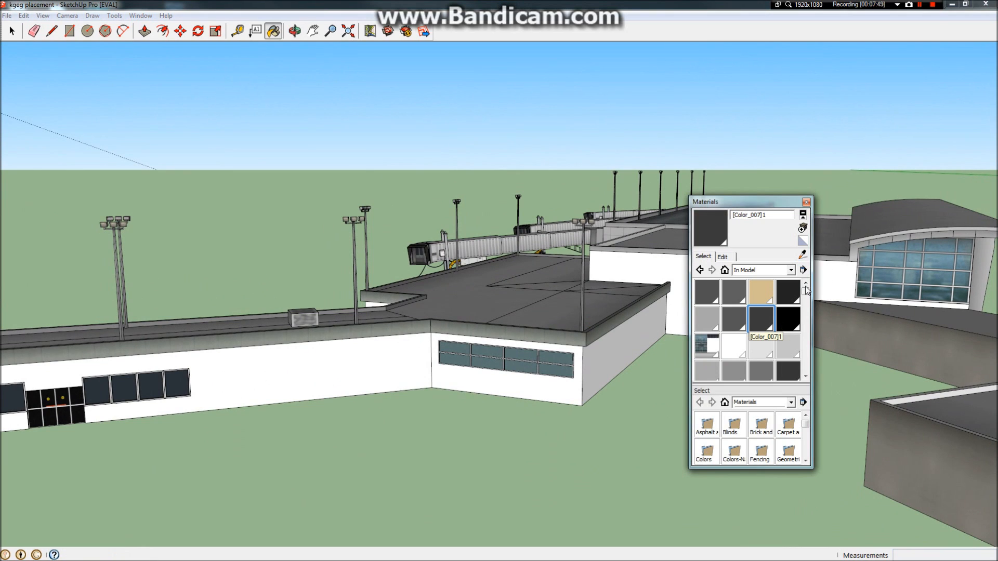
left_click_drag(809, 291, 812, 350)
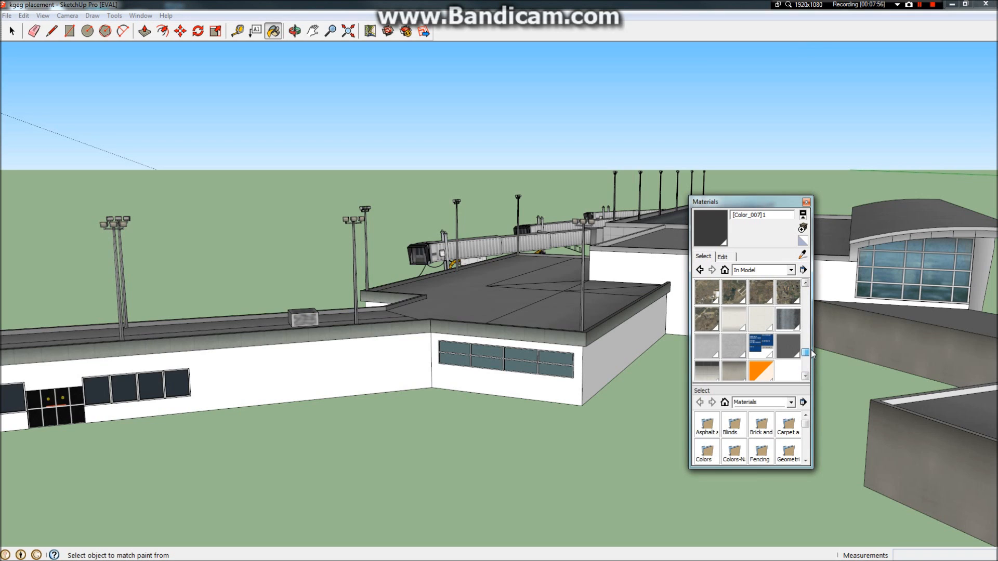
left_click(713, 353)
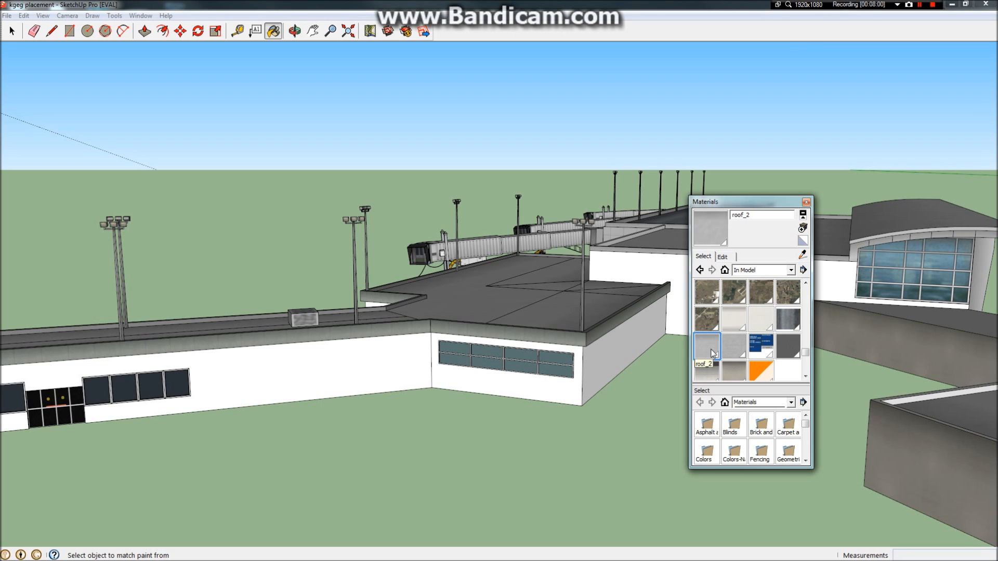
right_click(713, 353)
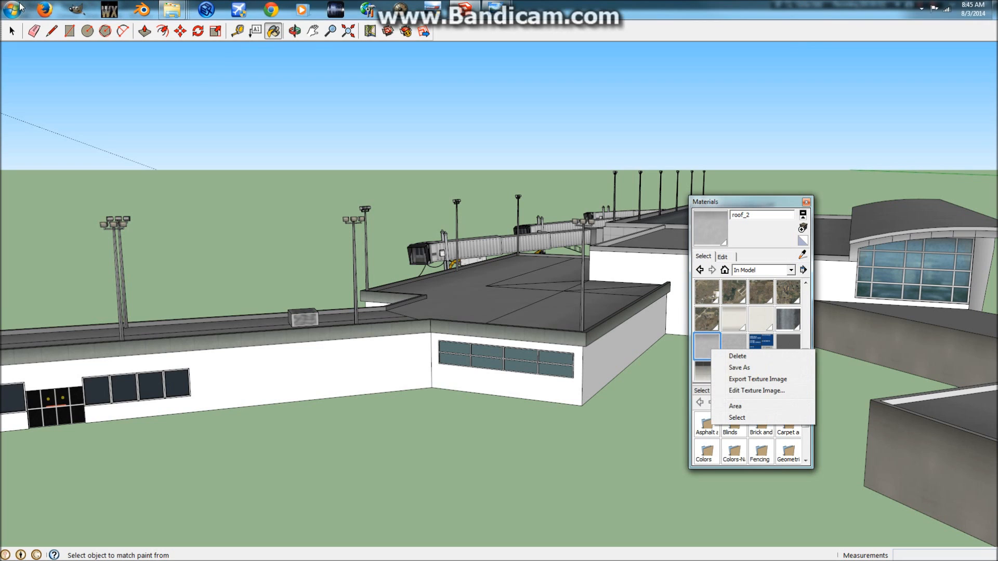
left_click(735, 303)
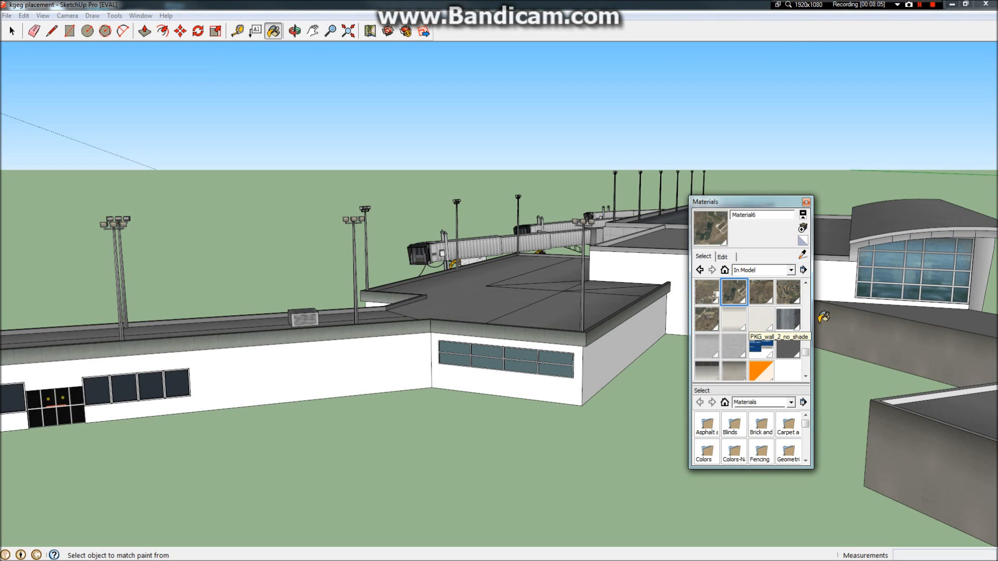
left_click(762, 319)
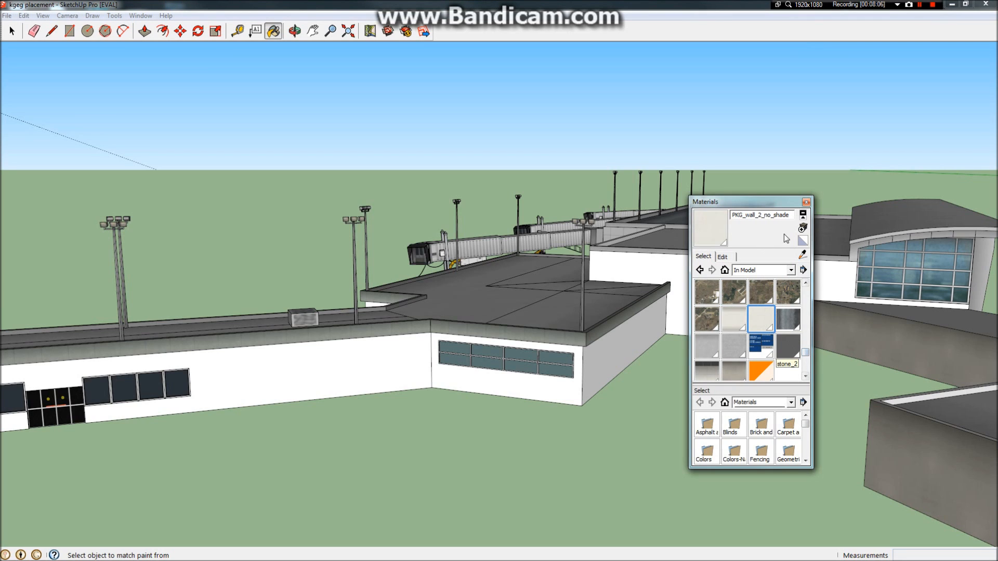
Step: Sample the Wall_5 material from the textured building wall and close the Materials window
left_click(803, 256)
left_click(941, 355)
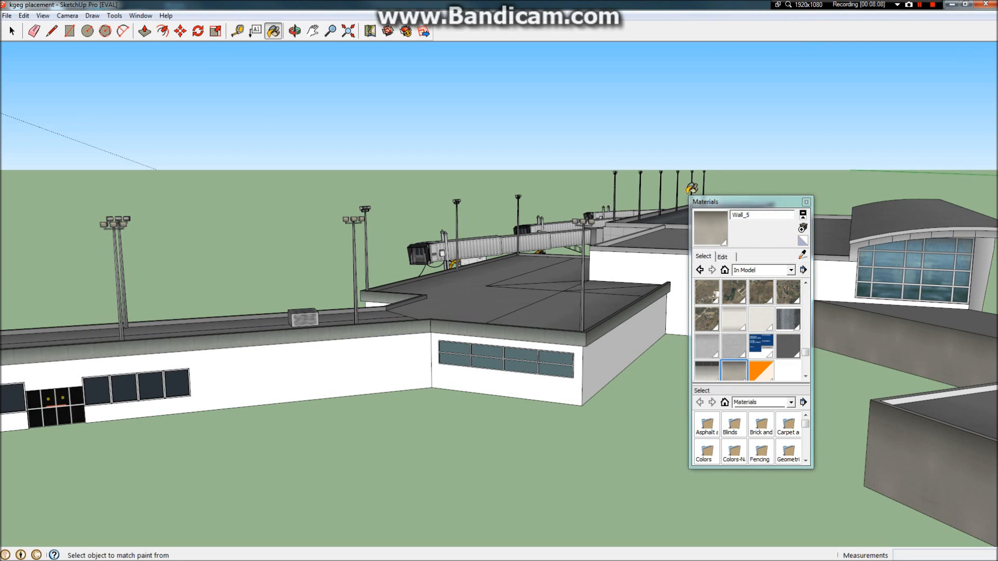
left_click(806, 201)
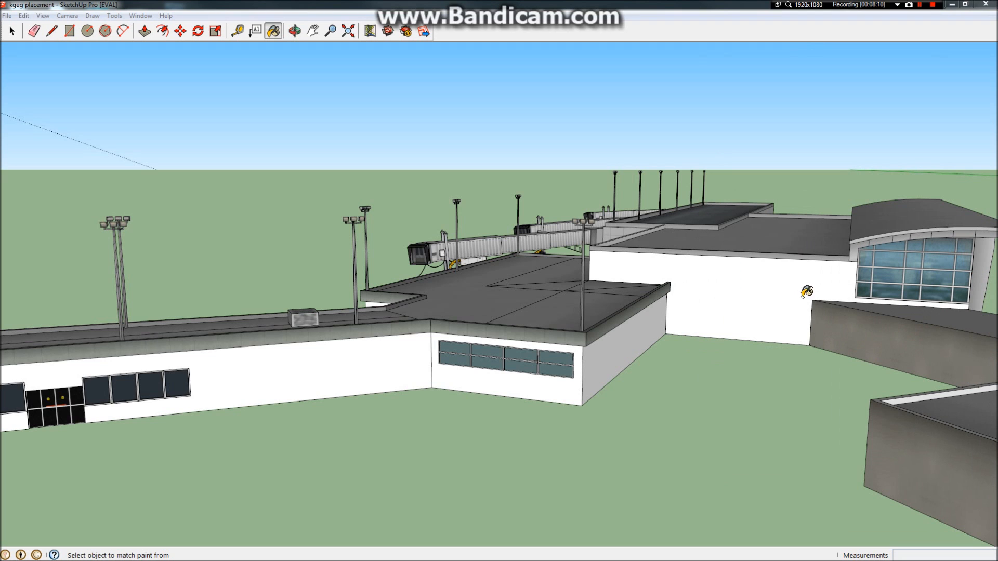
Step: Paint the white wall beside the curved glass hall with the texture sampled from the adjoining Wall_5 wall
left_click(313, 30)
left_click_drag(780, 228, 424, 230)
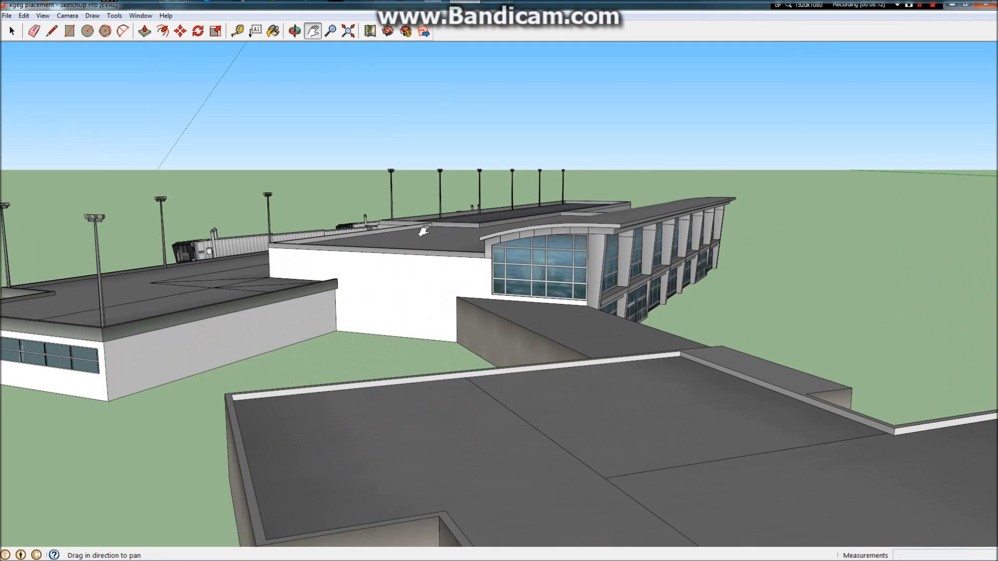
scroll(544, 323, "up", 5)
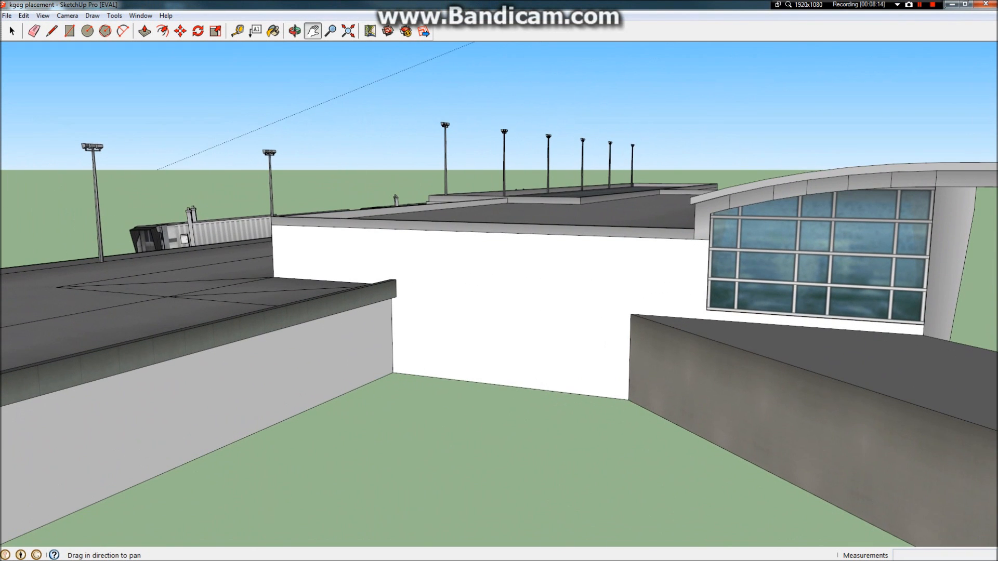
key("b")
left_click(799, 390, "alt")
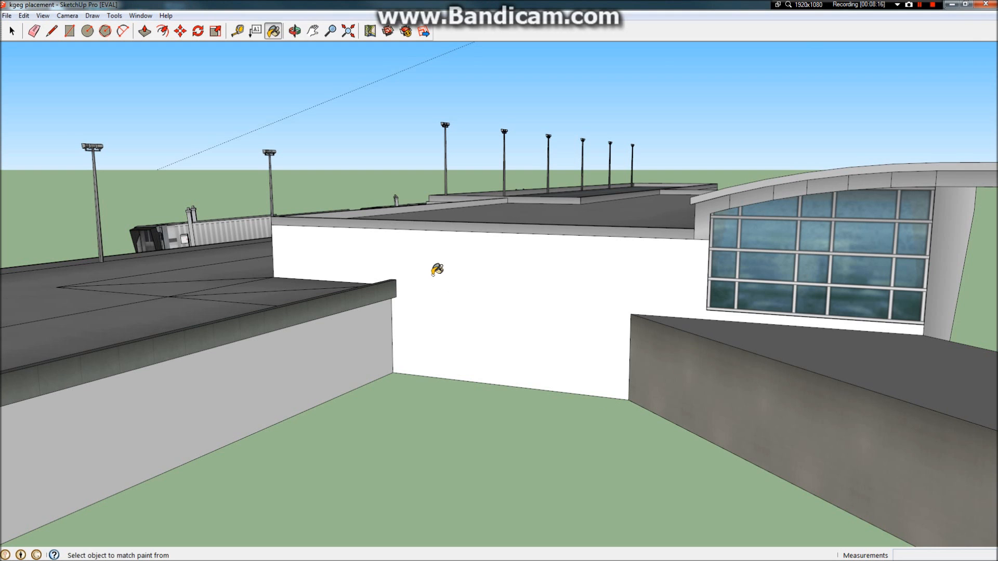
left_click(436, 266)
scroll(584, 292, "up", 5)
scroll(617, 241, "down", 8)
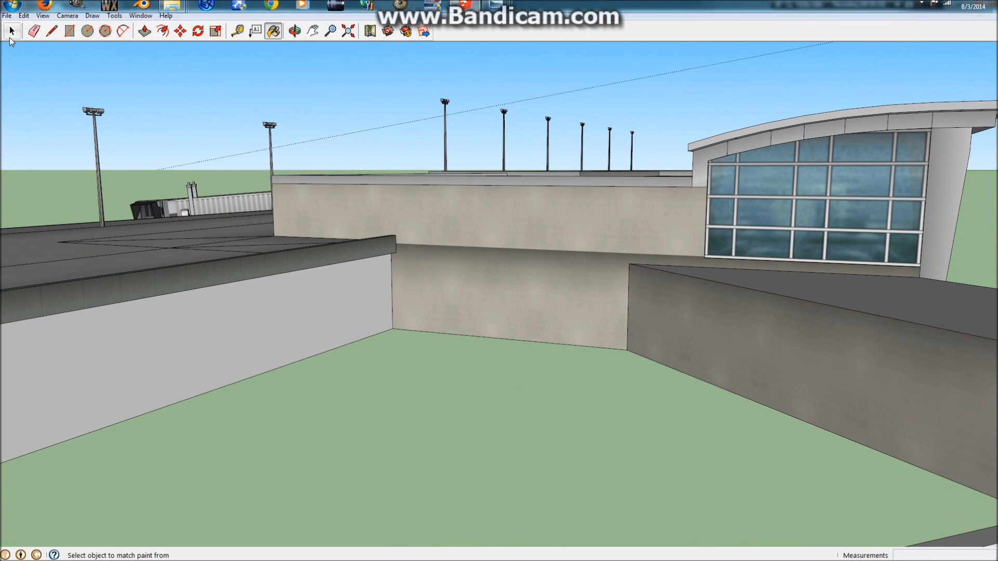
Step: Reposition the texture on the tall Wall_5 wall beside the curved glass hall
key("space")
right_click(585, 232)
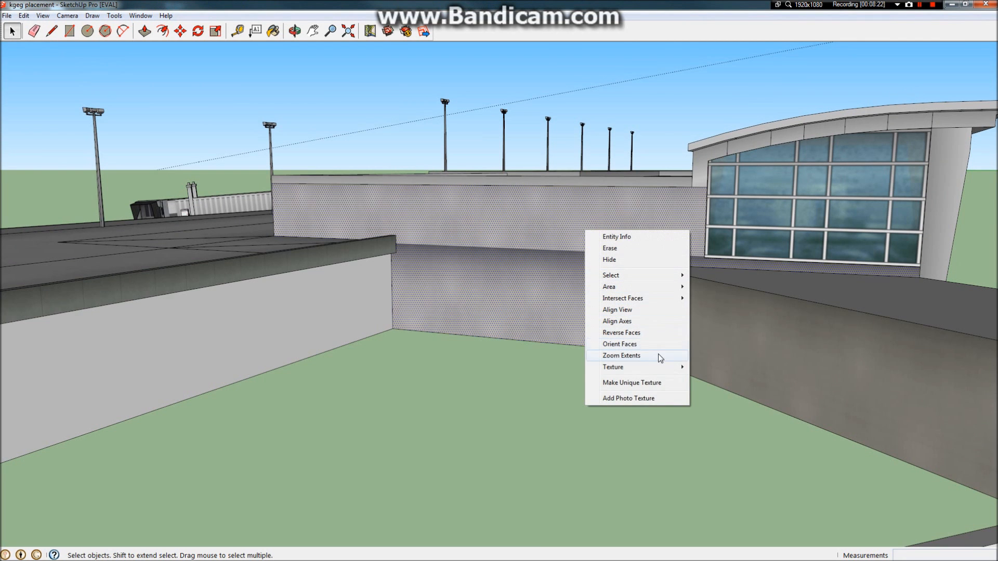
mouse_move(664, 367)
left_click(716, 368)
left_click_drag(724, 357, 790, 365)
left_click(12, 31)
Step: Sample Wall_5 from the tall wall and paint the plain grey wall of the adjoining low building with it
middle_click_drag(475, 452, 539, 269)
scroll(485, 238, "up", 4)
left_click_drag(997, 229, 851, 246)
left_click(887, 298)
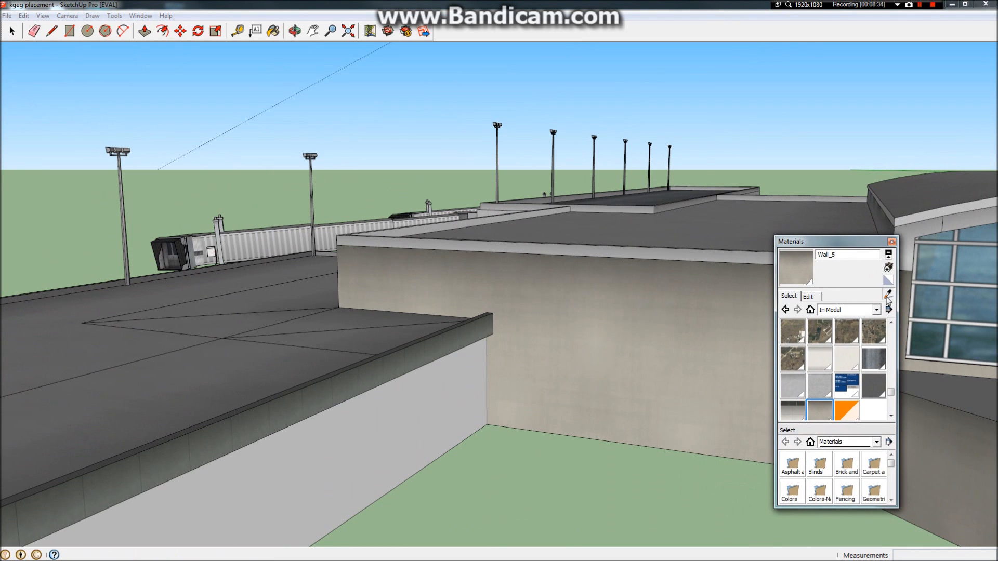
left_click(379, 416)
Step: Examine the textured walls and roofs around the low building and the curved glass hall
scroll(478, 282, "down", 5)
scroll(373, 366, "up", 6)
scroll(425, 315, "up", 2)
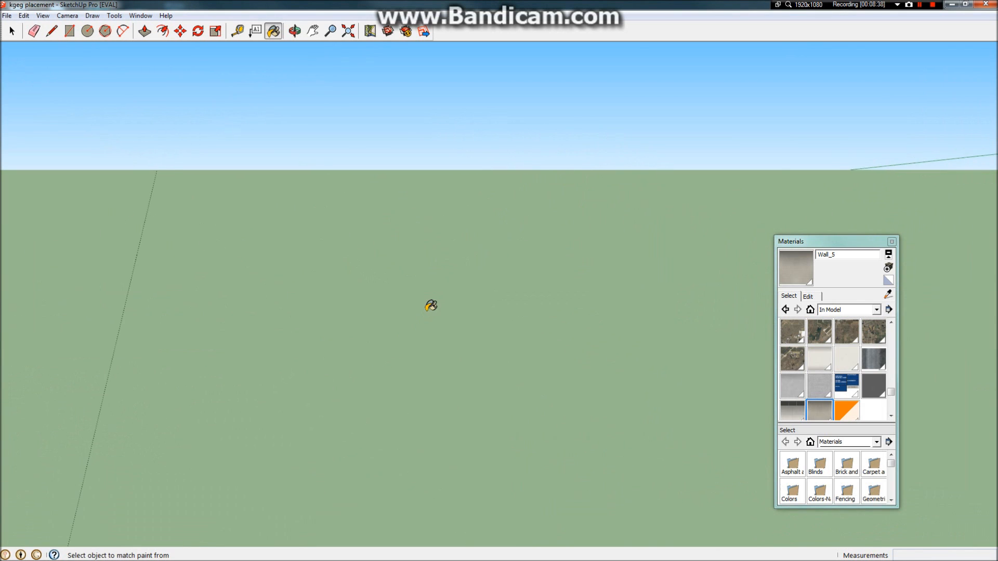
scroll(430, 310, "down", 5)
scroll(460, 268, "up", 7)
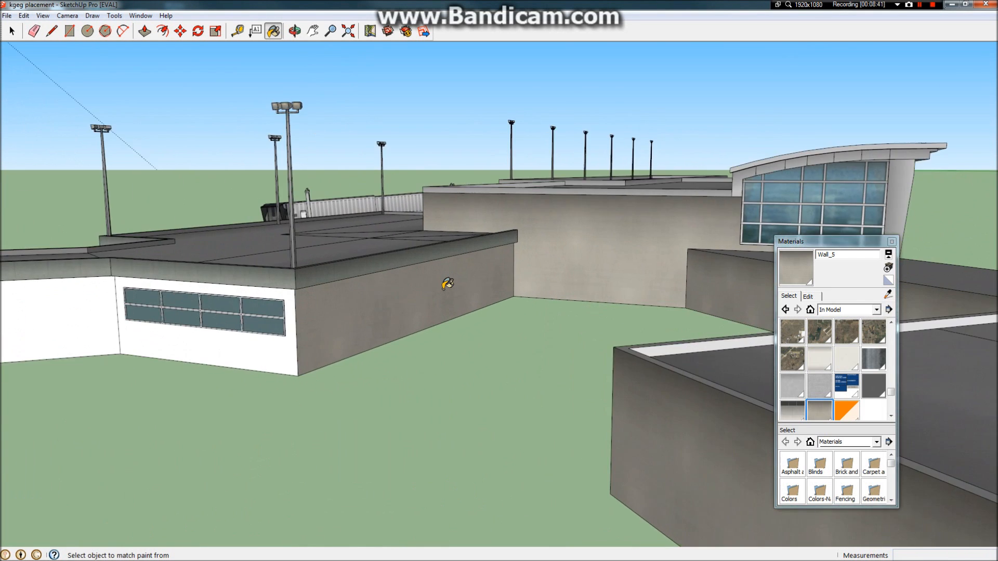
scroll(448, 283, "up", 2)
left_click(294, 31)
left_click_drag(446, 217, 758, 278)
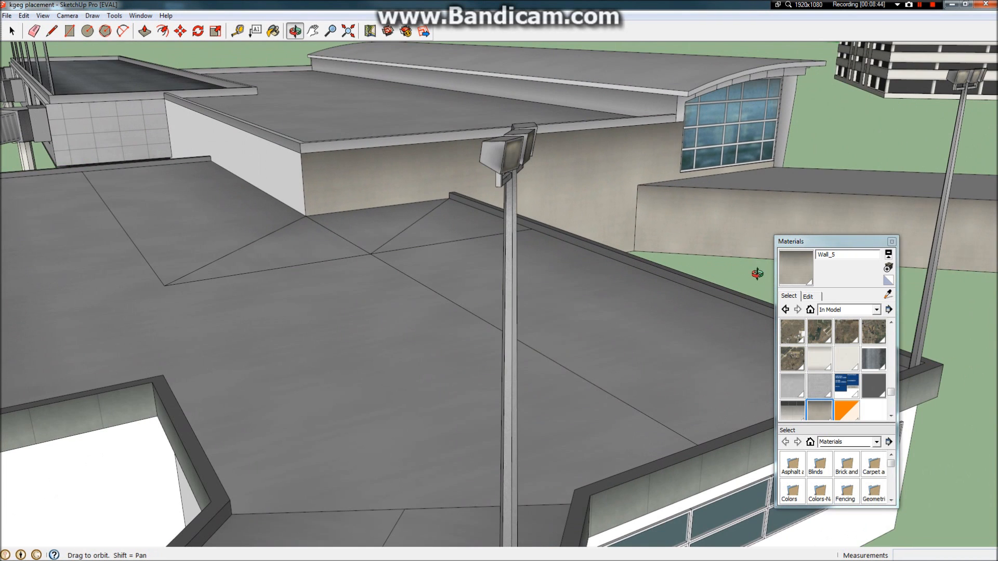
left_click_drag(706, 211, 697, 209)
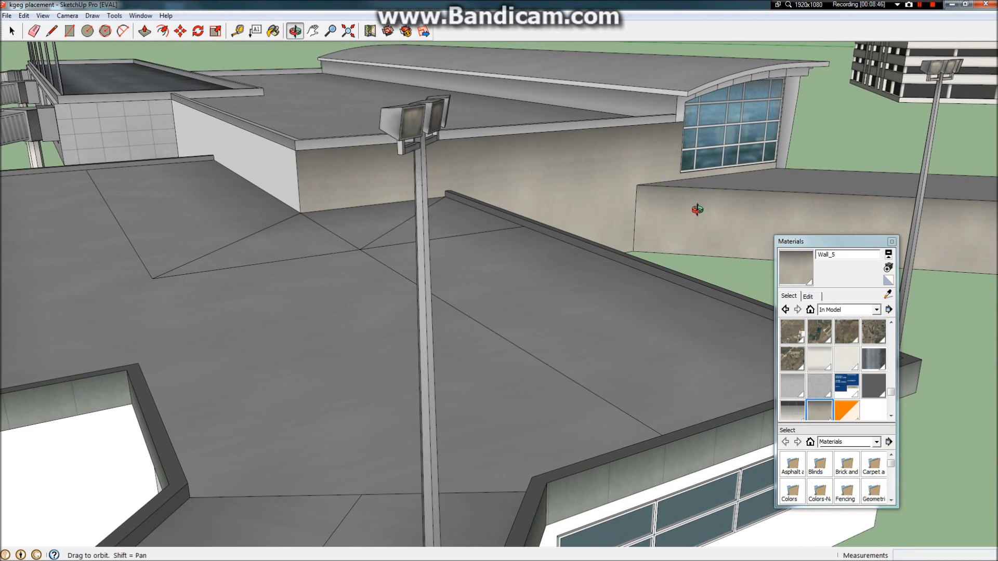
Step: Repaint the low building's long side wall with the Wall_5 texture sampled from the model
left_click(888, 295)
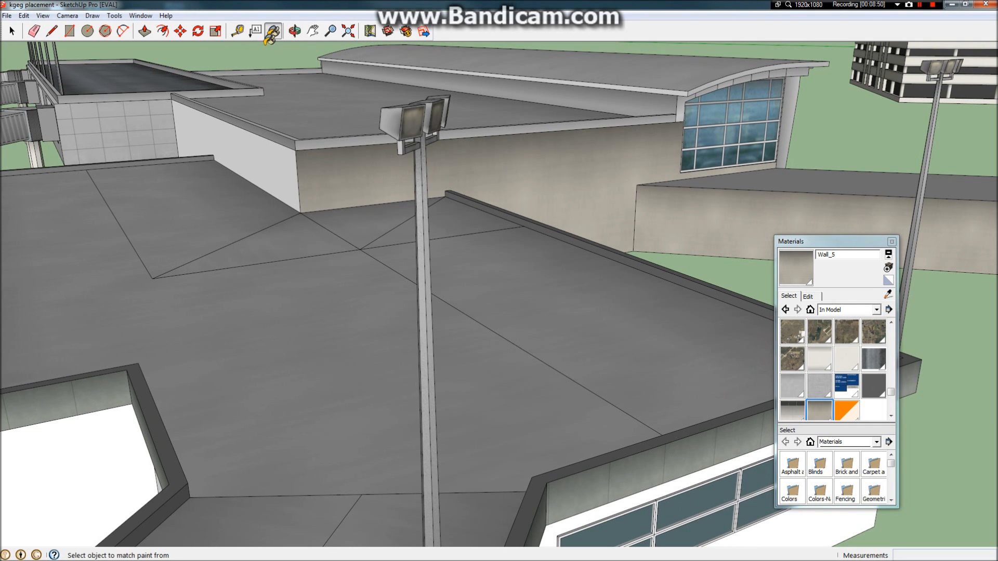
left_click(299, 35)
left_click_drag(416, 219, 90, 216)
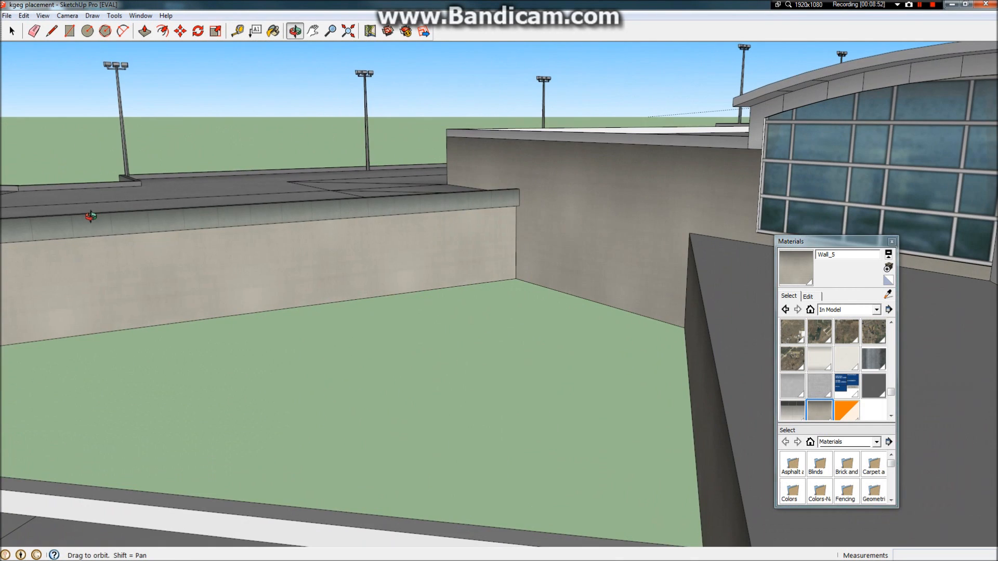
left_click(273, 31)
left_click(325, 256)
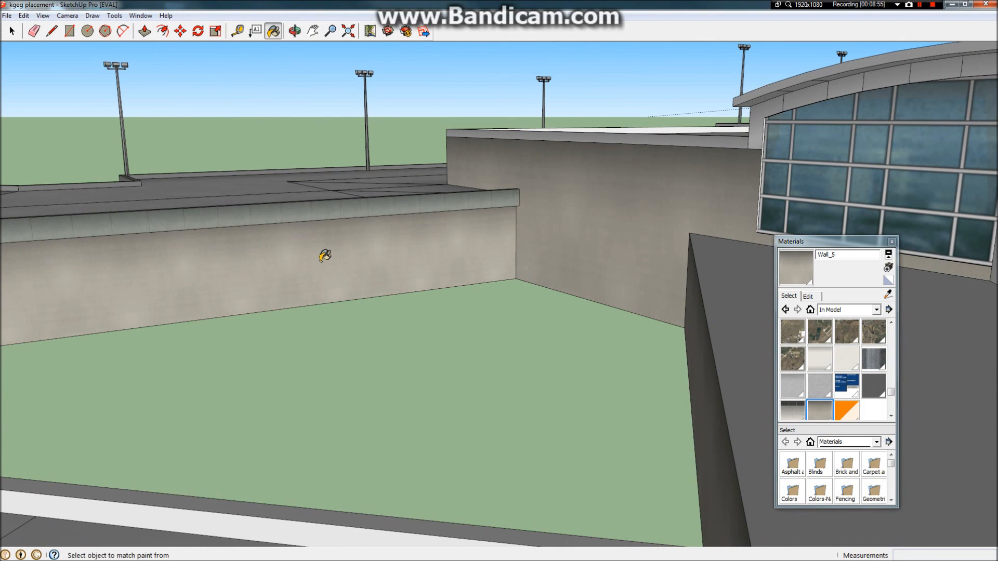
Step: Adjust the position and scale of the Wall_5 texture on the low building's long side wall
scroll(525, 251, "down", 6)
scroll(368, 309, "up", 5)
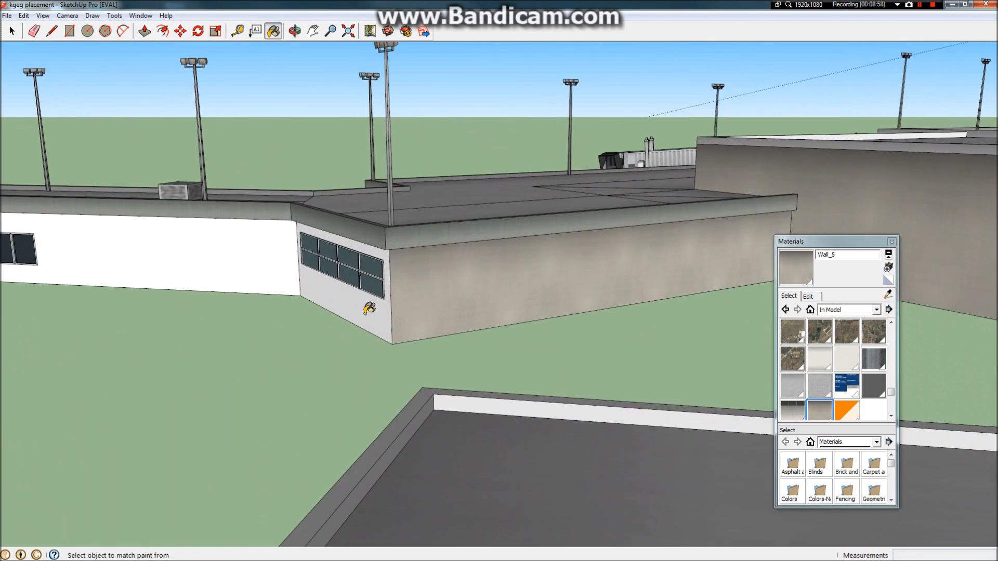
left_click(11, 32)
right_click(508, 243)
mouse_move(590, 382)
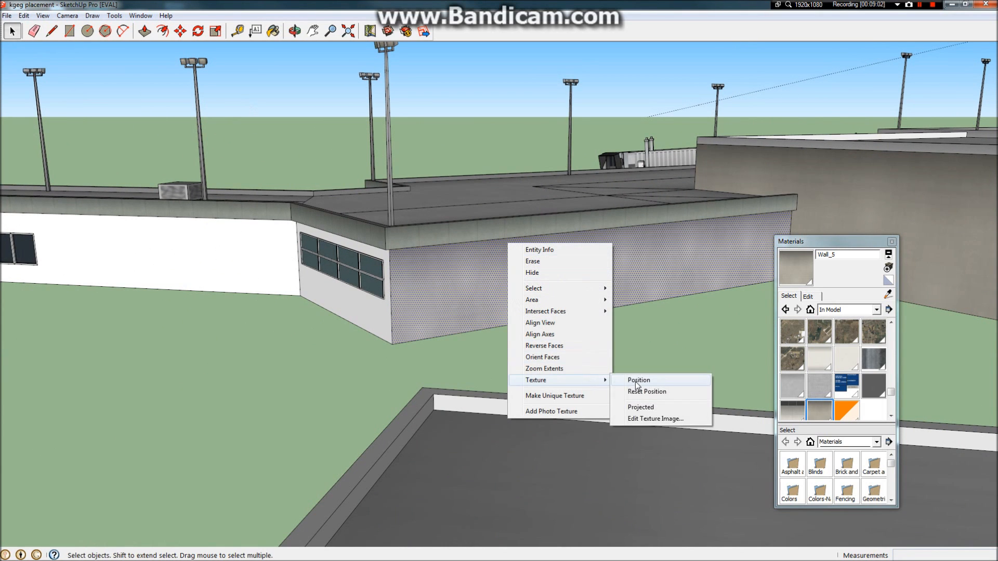
left_click(638, 380)
scroll(546, 292, "up", 2)
scroll(546, 291, "up", 3)
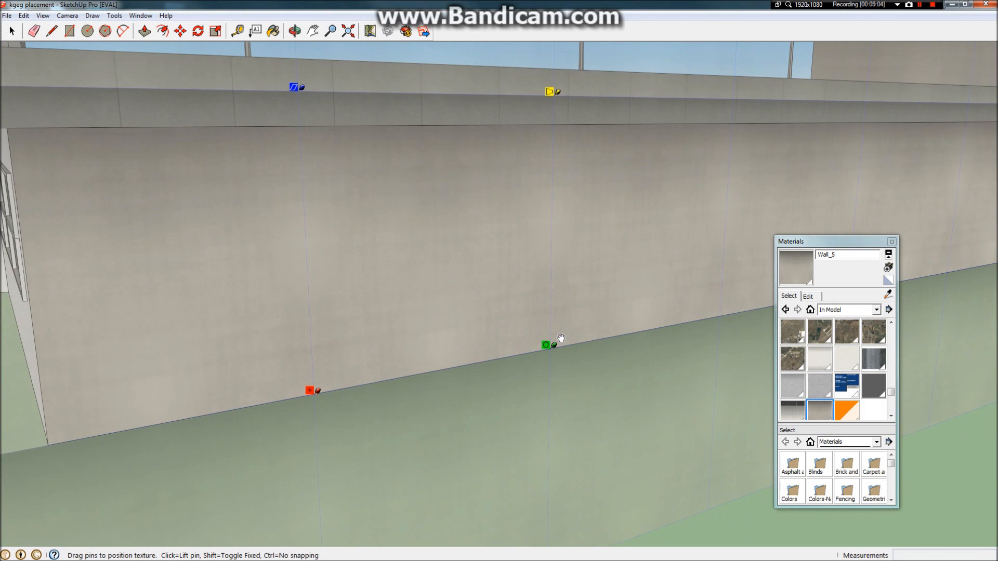
left_click_drag(550, 344, 533, 347)
scroll(540, 351, "down", 6)
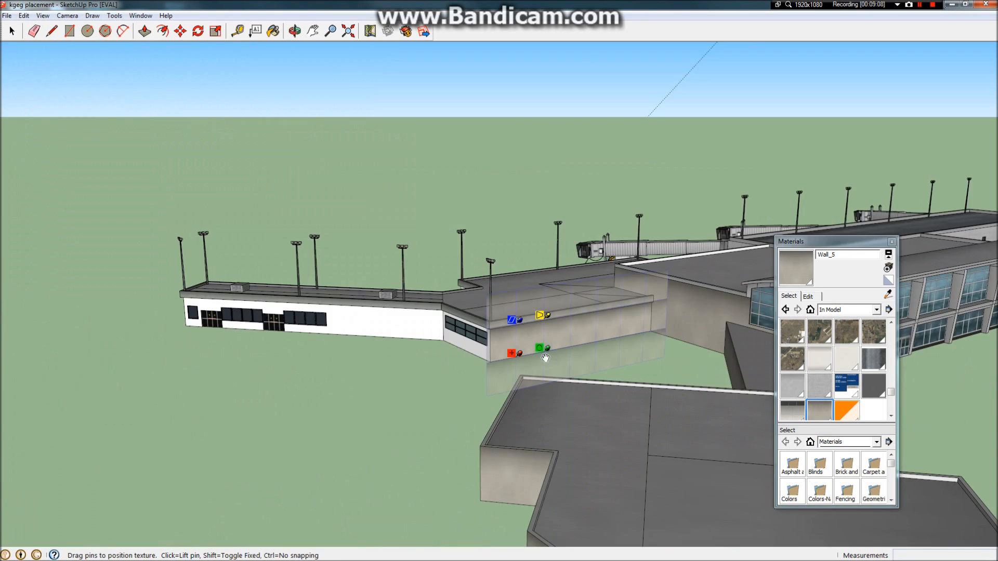
left_click(160, 241)
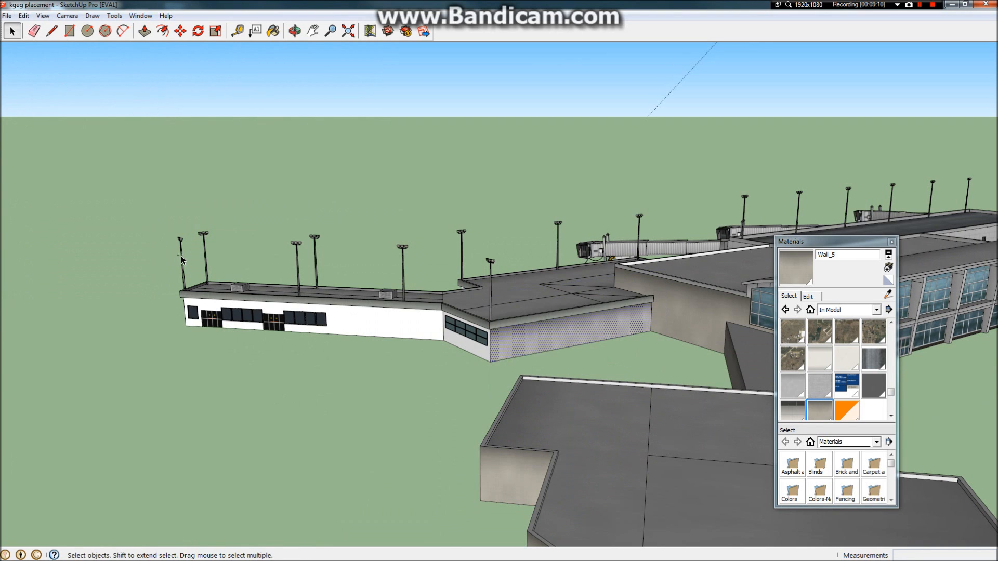
left_click(180, 255)
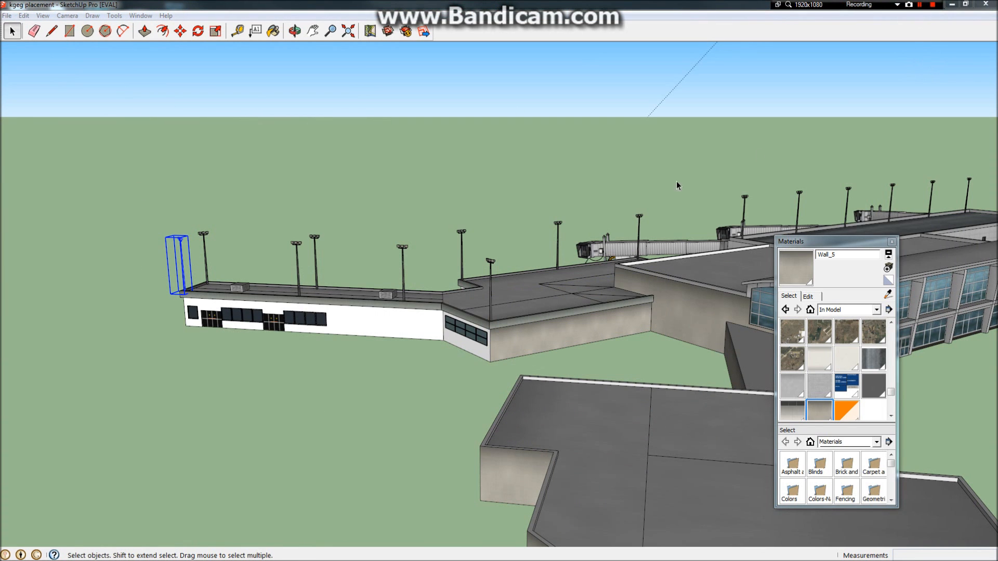
Step: Paint the white wall with the eight-pane window and the long white wall adjoining it with Wall_5
scroll(577, 327, "up", 6)
left_click(609, 435)
middle_click_drag(280, 276, 461, 208)
scroll(481, 254, "down", 4)
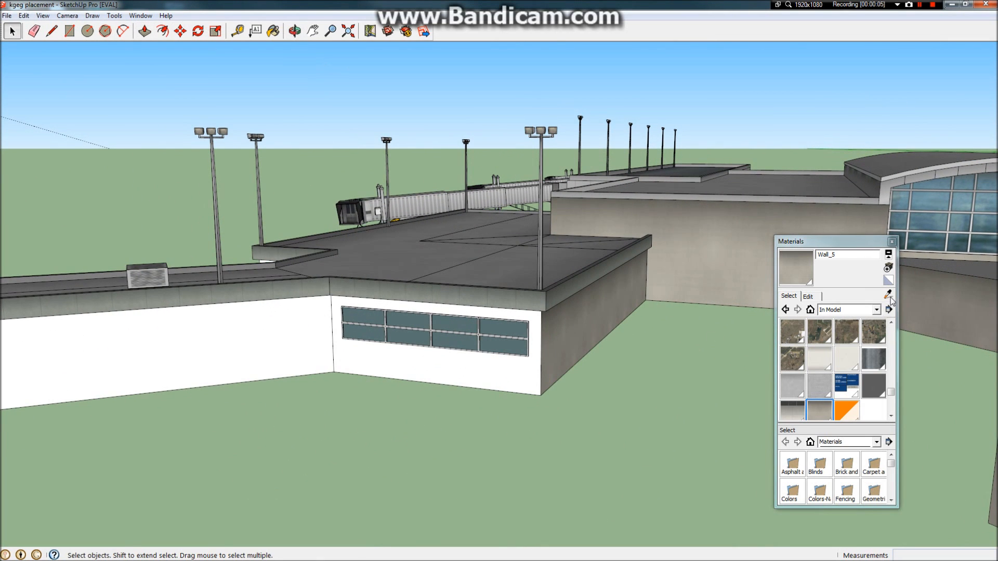
left_click(274, 31)
left_click(518, 383)
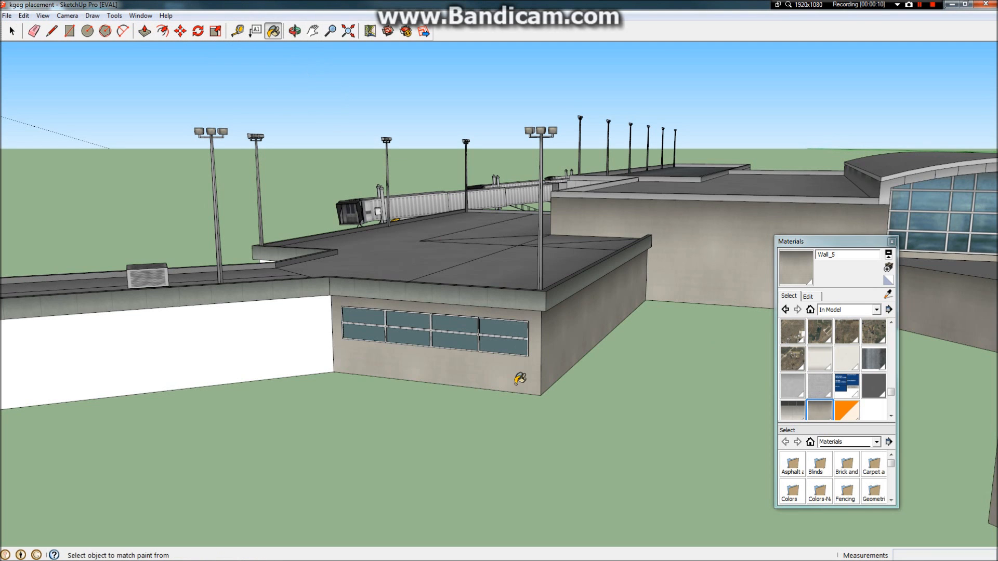
left_click(260, 337)
Step: Inspect how the Wall_5 texture meets at the corners around the windowed wall
scroll(520, 315, "up", 6)
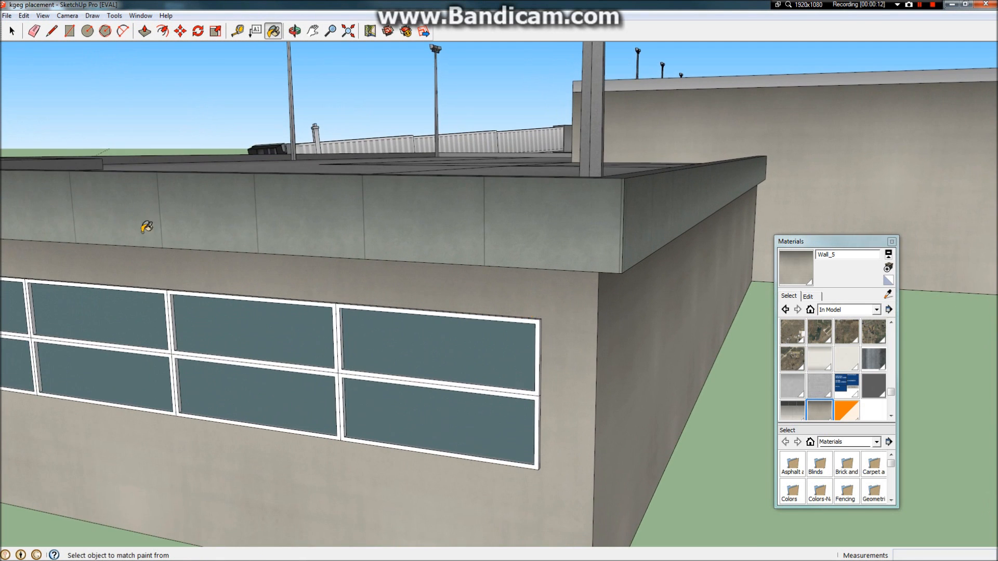
left_click(295, 31)
left_click_drag(394, 265, 318, 344)
scroll(312, 291, "down", 8)
scroll(251, 184, "up", 6)
scroll(403, 215, "down", 6)
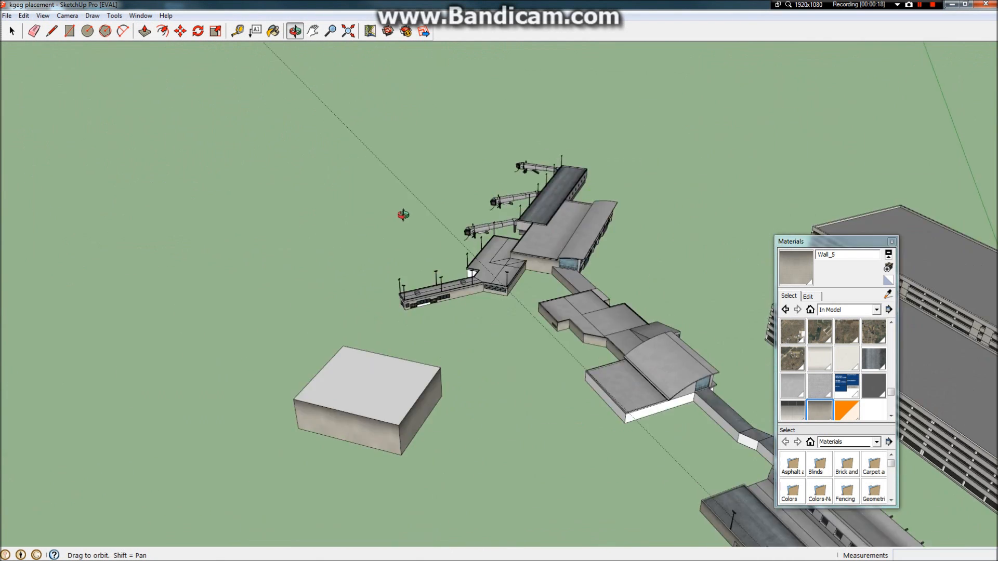
scroll(486, 241, "up", 10)
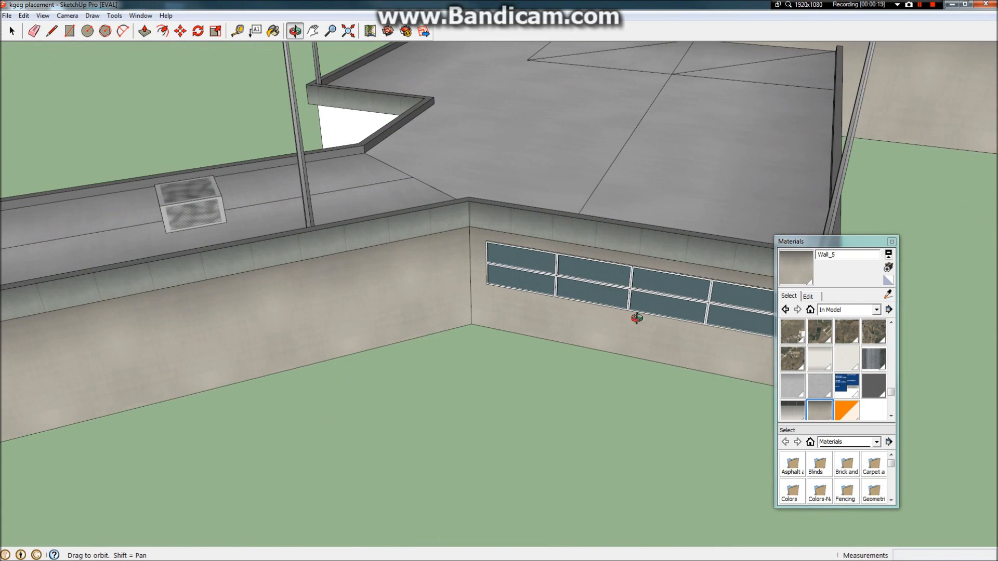
left_click_drag(376, 261, 235, 214)
left_click_drag(393, 252, 611, 290)
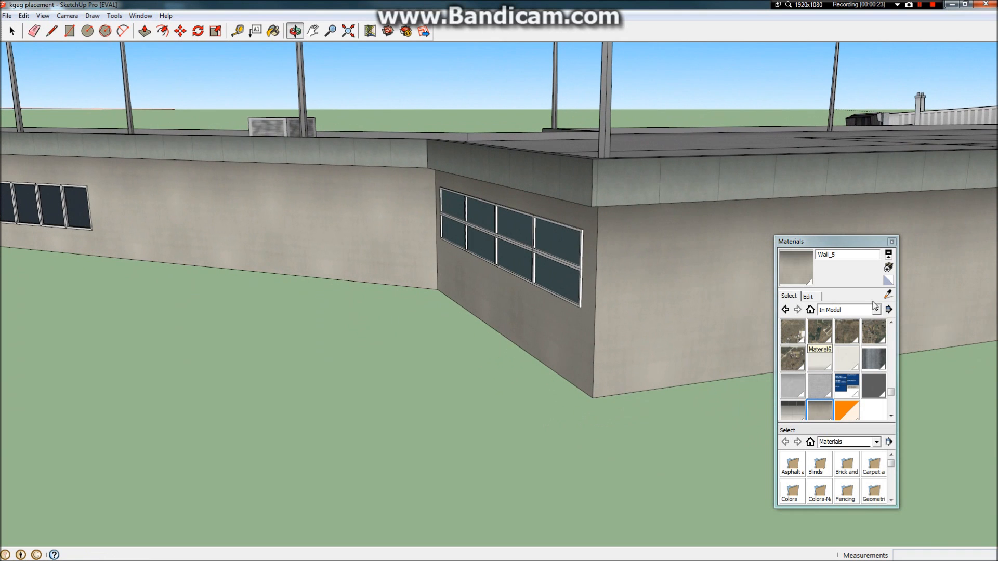
Step: Sample Wall_5 from the side wall and repaint the windowed wall and the long wall next to it
left_click(890, 299)
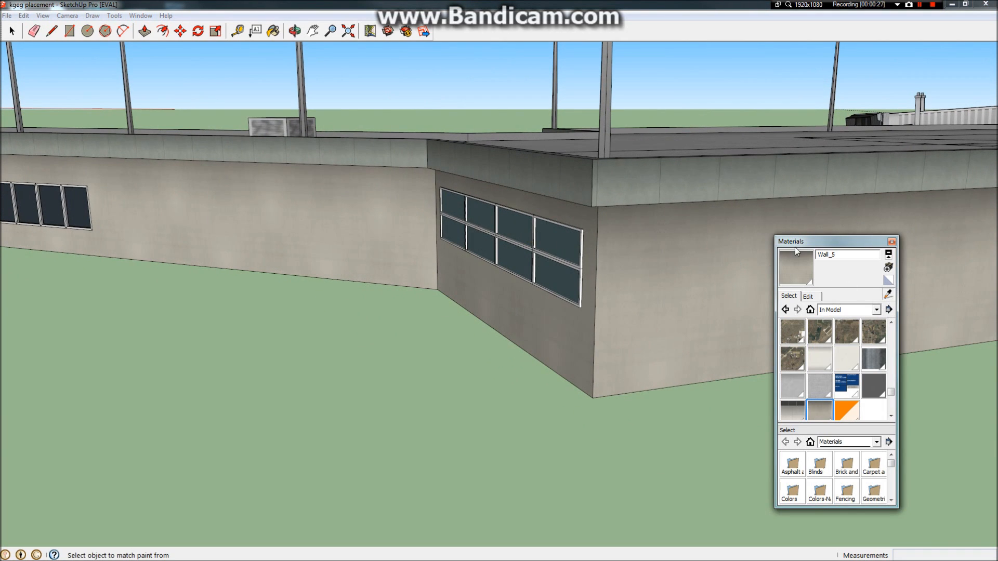
left_click(686, 235)
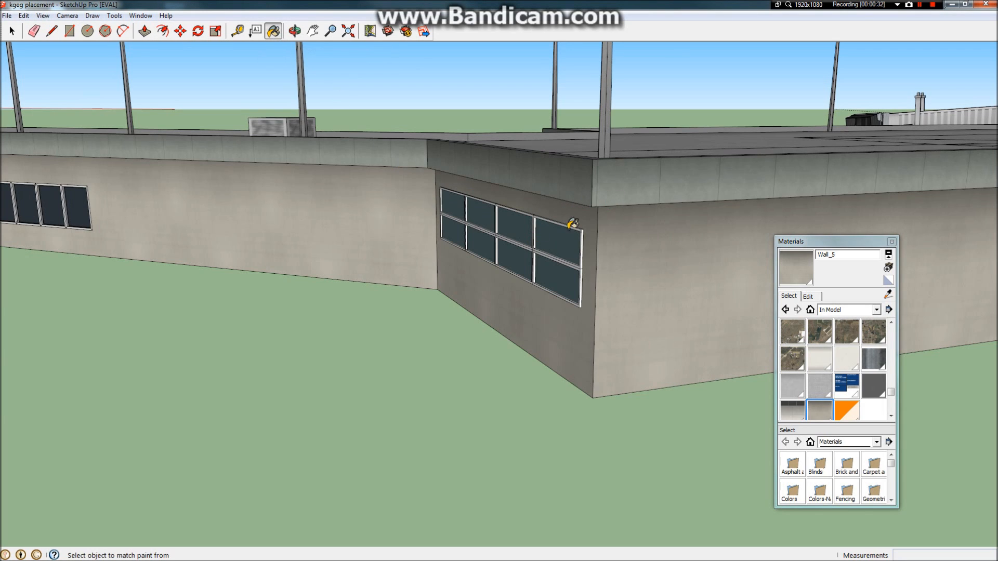
left_click(573, 208)
left_click(365, 173)
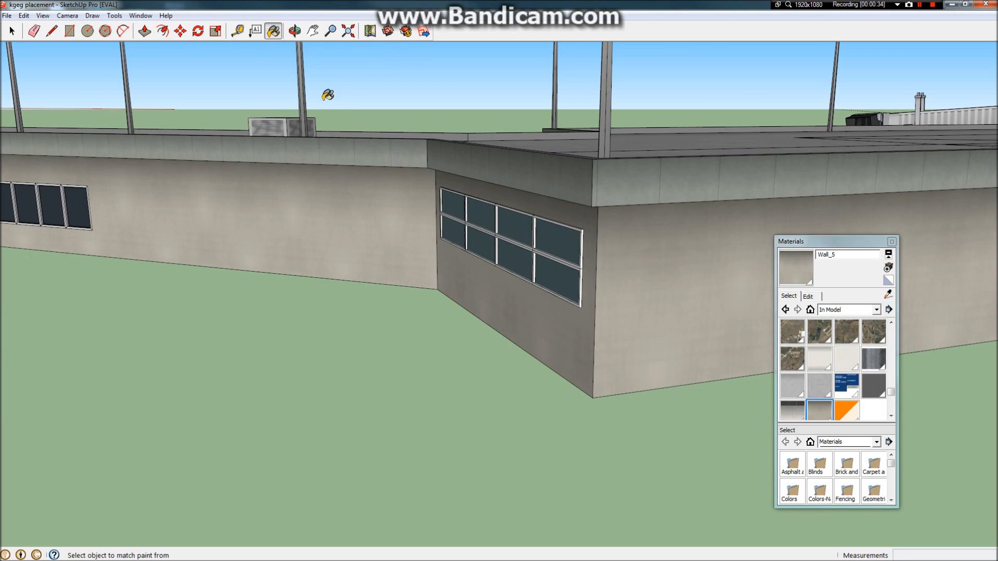
Step: Paint the white panel beneath the four-pane window and the building's white end wall with double doors in Wall_5
left_click(295, 32)
left_click_drag(315, 168, 705, 190)
left_click_drag(546, 248, 595, 224)
left_click(273, 31)
scroll(461, 323, "up", 1)
scroll(436, 293, "down", 1)
scroll(372, 256, "up", 1)
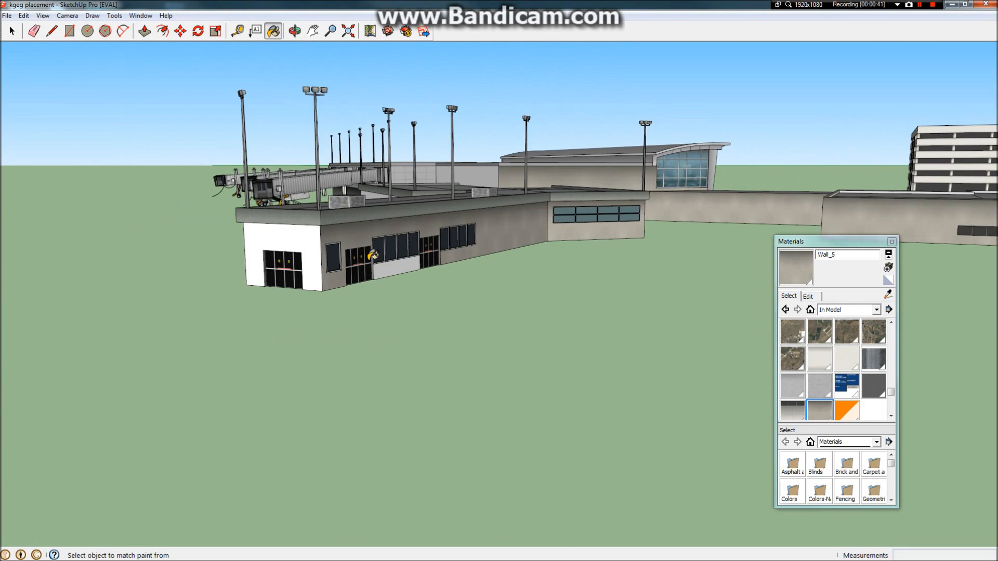
scroll(372, 256, "up", 2)
scroll(423, 250, "up", 3)
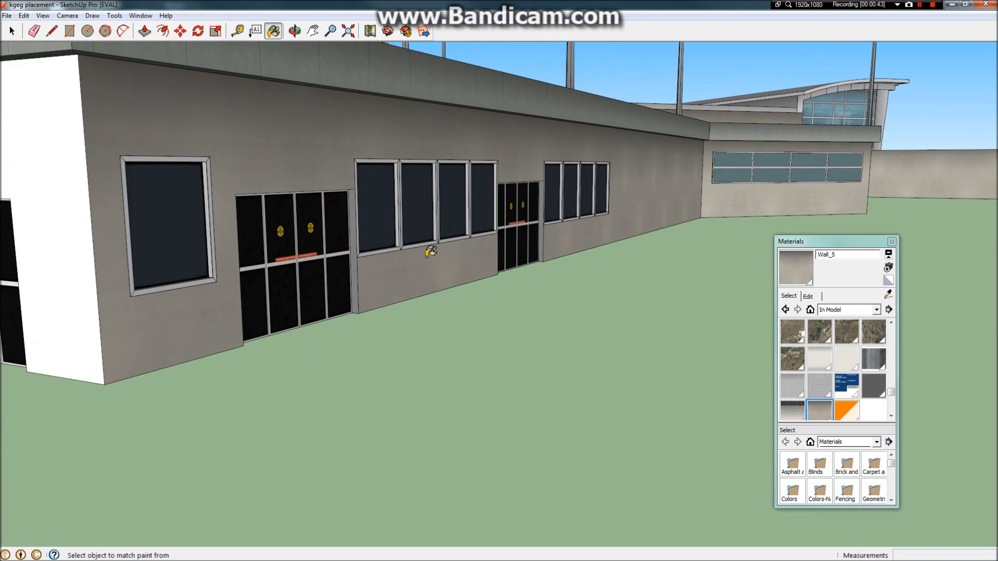
scroll(395, 244, "down", 5)
left_click(302, 216)
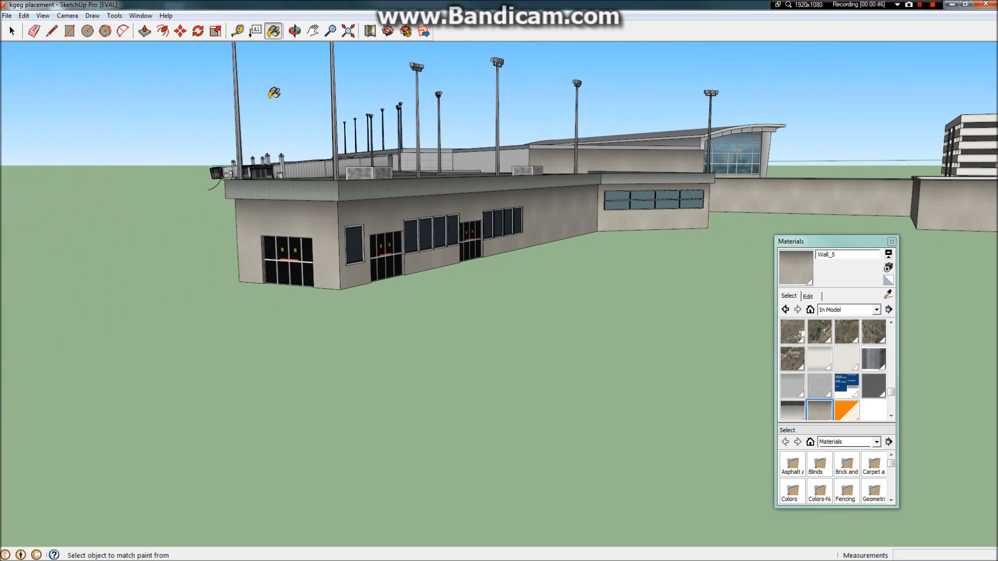
Step: Paint the walls on the building's opposite side with Wall_5, from the long door-and-window wall to the garage-door wall
left_click(294, 32)
left_click_drag(327, 198, 606, 213)
left_click(273, 31)
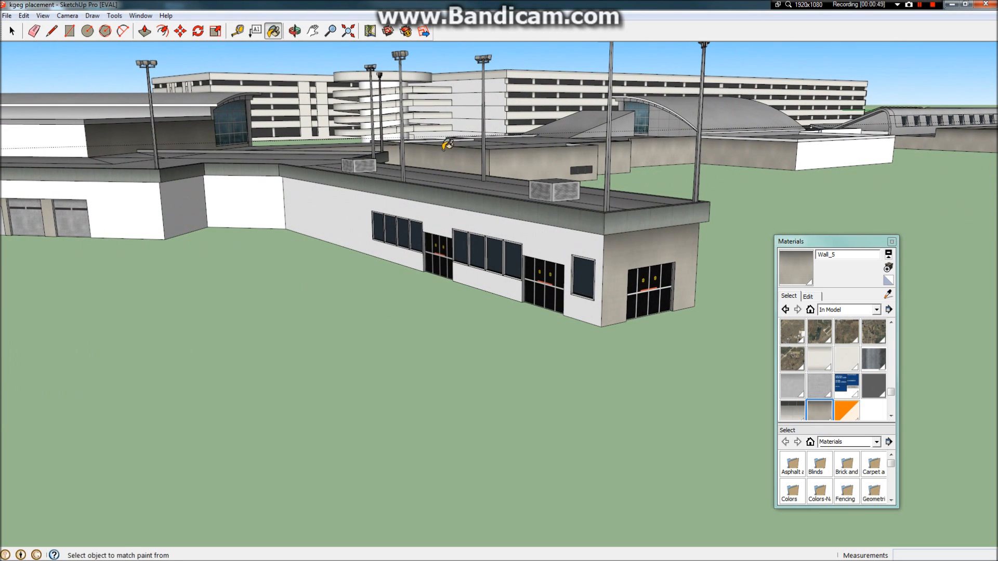
left_click(328, 199)
left_click(244, 193)
left_click(169, 204)
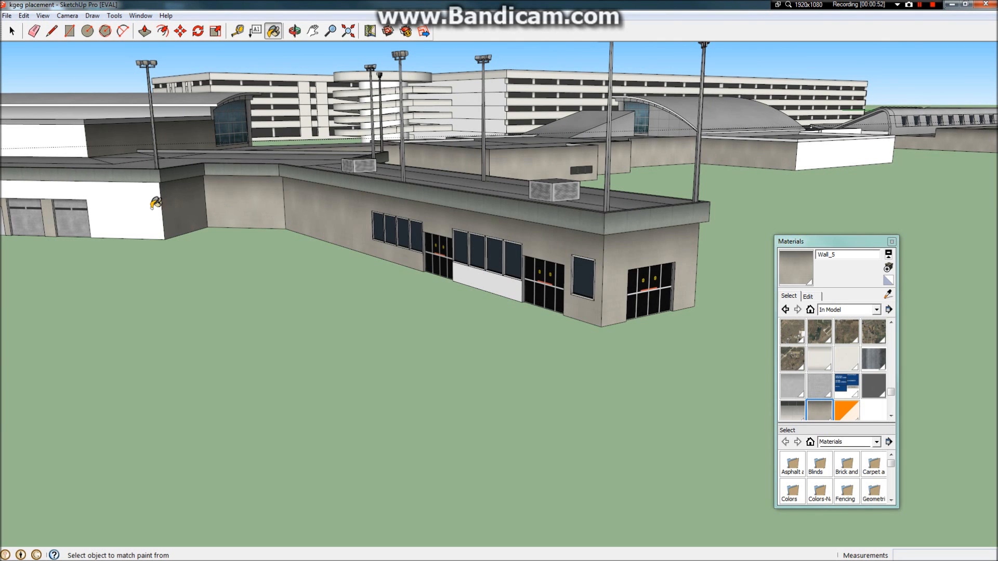
left_click(156, 202)
Step: Paint the blank white wall around the corner from the garage doors with Wall_5
left_click(313, 32)
left_click_drag(251, 178, 827, 245)
left_click(294, 31)
left_click_drag(361, 188, 673, 251)
left_click_drag(671, 248, 543, 194)
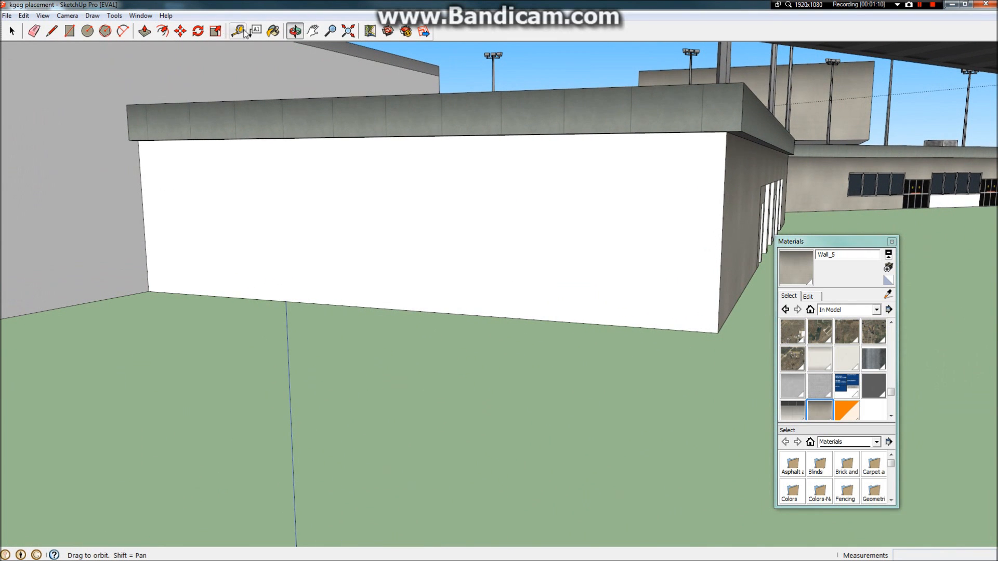
left_click(315, 179)
Step: Inspect the terminal's painted walls, the two-level wall by the low building and the jet-bridge concourse
scroll(115, 150, "down", 10)
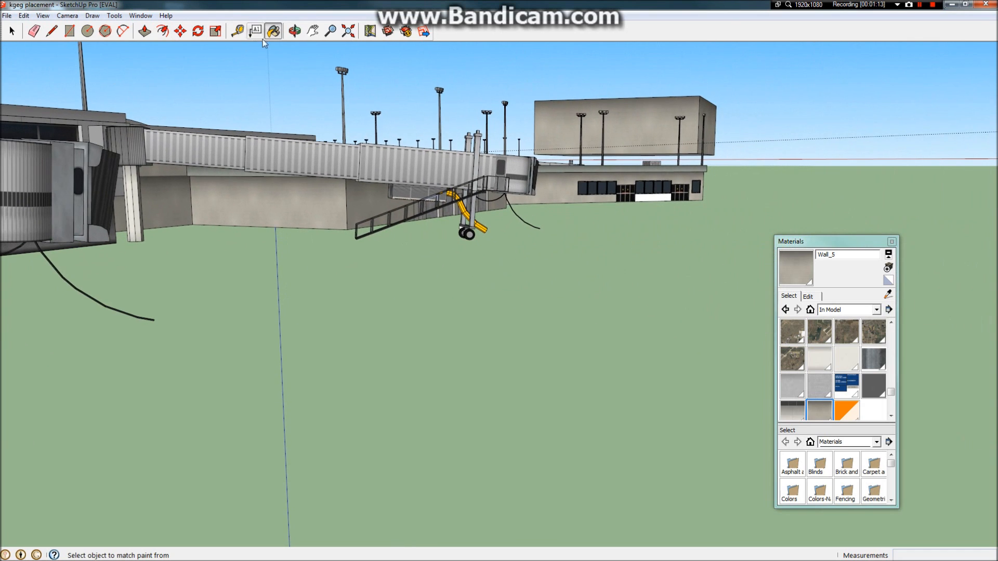
left_click(294, 31)
mouse_move(329, 204)
left_mouse_down()
mouse_move(26, 296)
mouse_move(148, 173)
left_mouse_up()
scroll(291, 151, "down", 6)
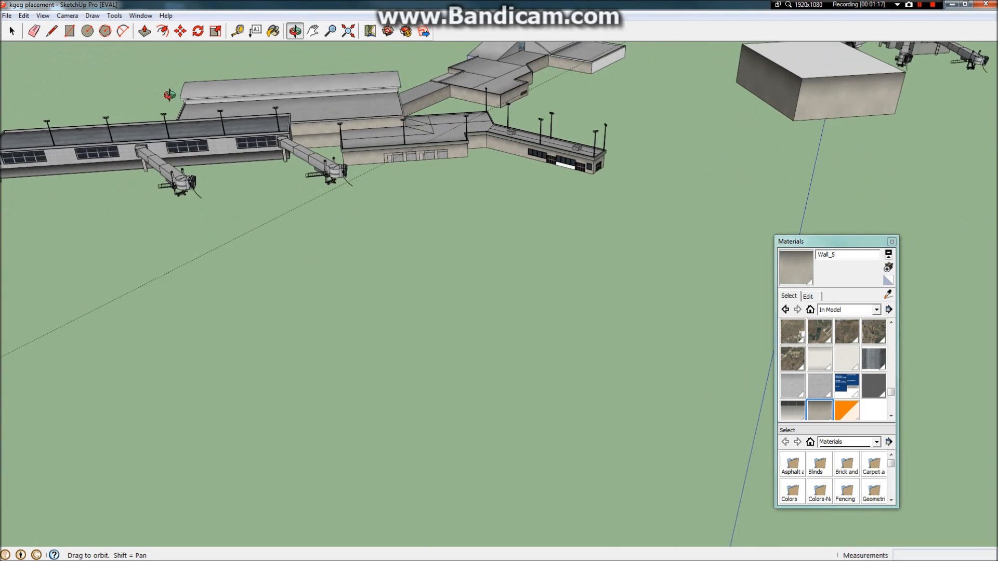
scroll(221, 122, "up", 10)
scroll(402, 144, "up", 5)
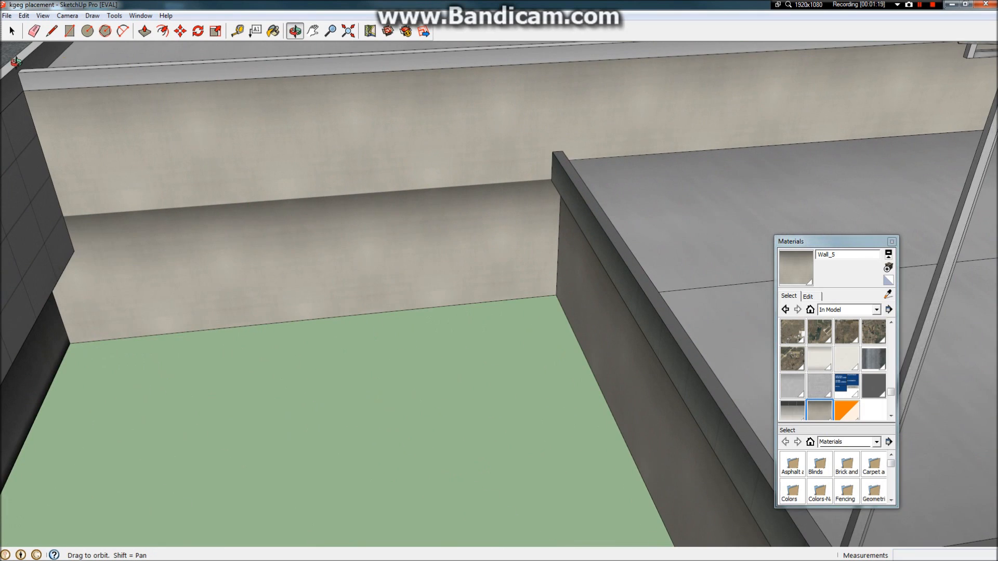
scroll(475, 247, "down", 12)
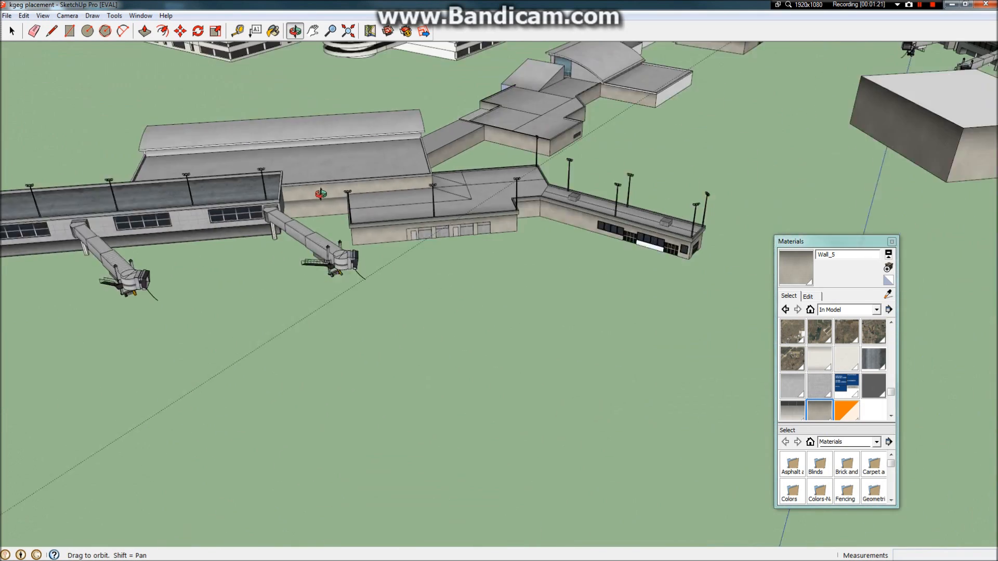
left_click_drag(425, 171, 339, 162)
scroll(481, 262, "up", 10)
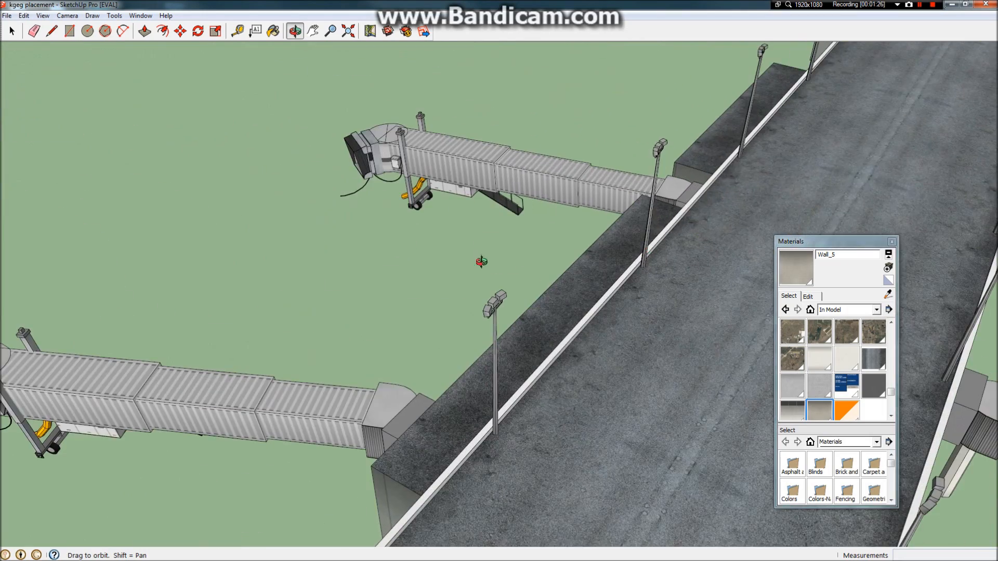
Step: Examine the jet bridges along the concourse, including their corrugated tunnel sections, cabs and wall connections
left_click_drag(481, 262, 510, 353)
scroll(510, 353, "up", 10)
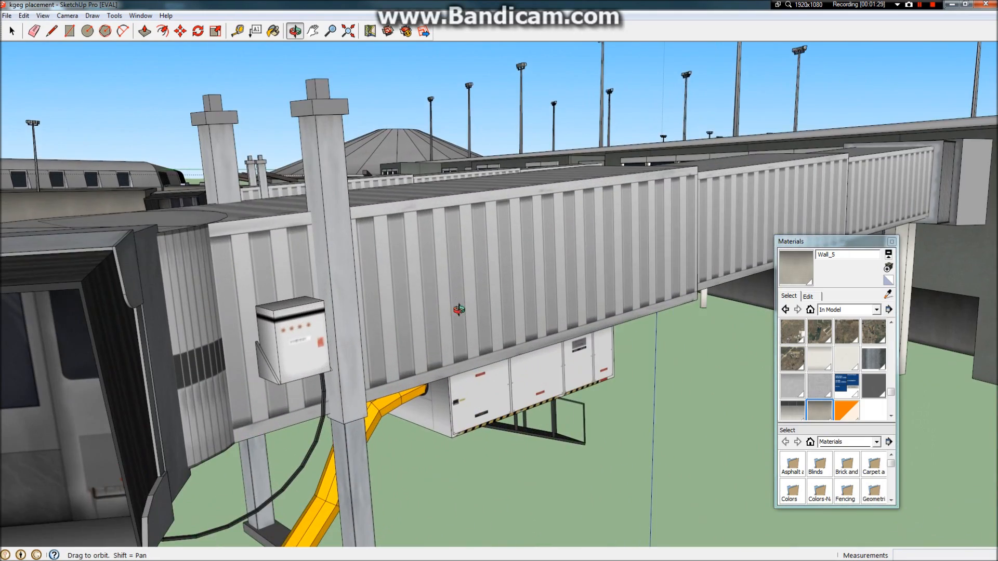
scroll(473, 309, "down", 10)
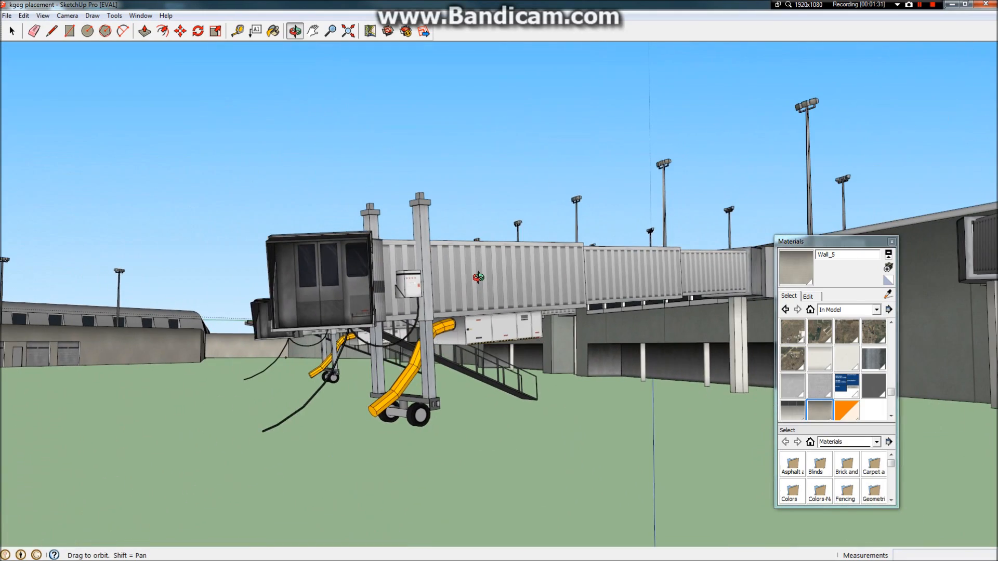
left_click_drag(477, 277, 416, 357)
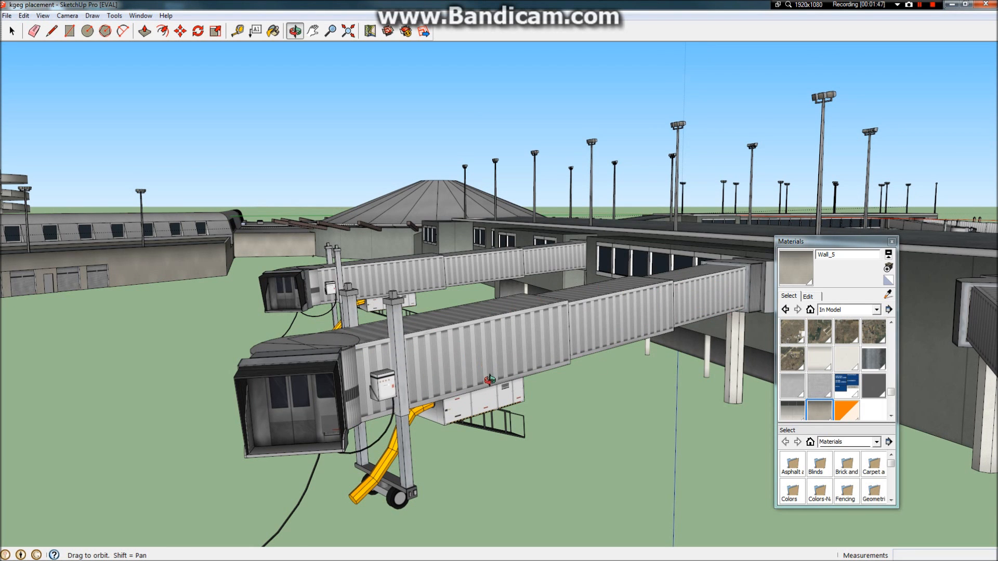
scroll(489, 380, "up", 5)
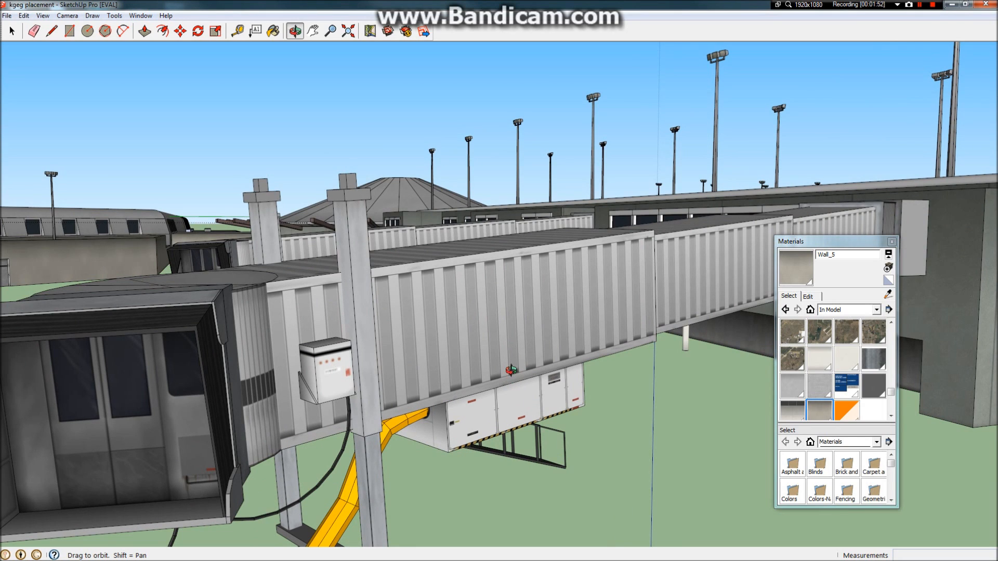
left_click_drag(479, 305, 440, 380)
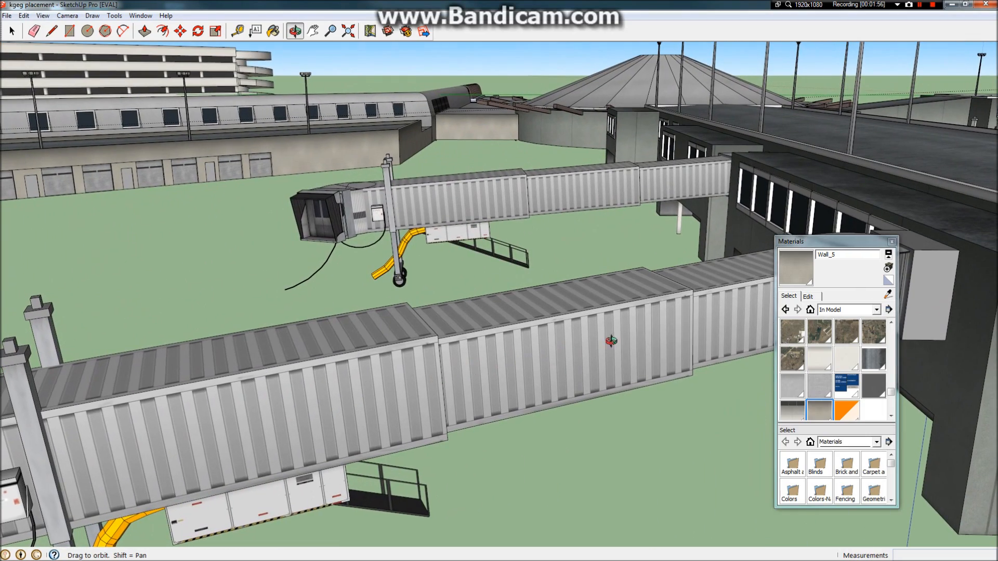
left_click_drag(431, 327, 457, 315)
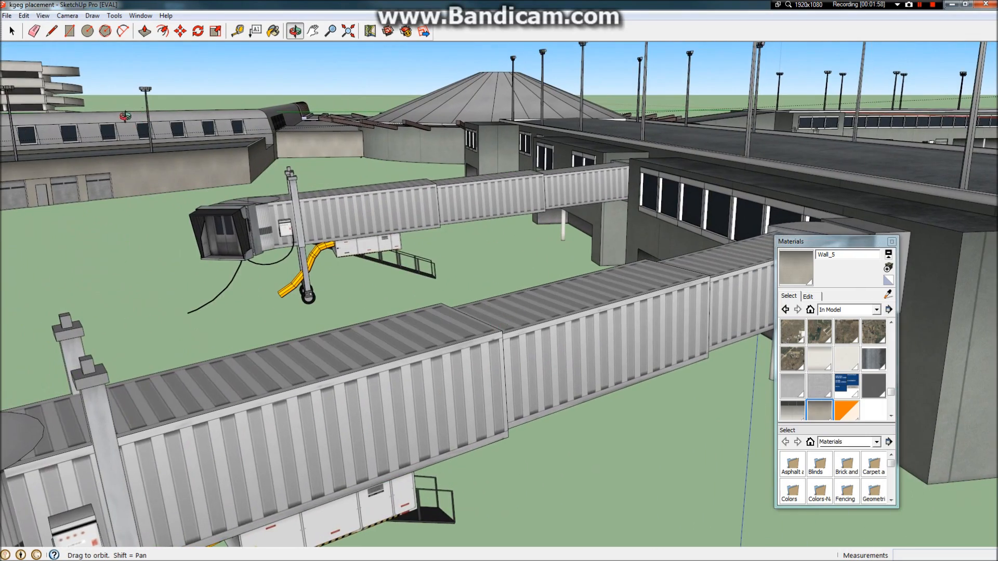
scroll(531, 137, "down", 4)
scroll(569, 155, "up", 5)
left_click_drag(544, 203, 620, 179)
scroll(542, 209, "up", 5)
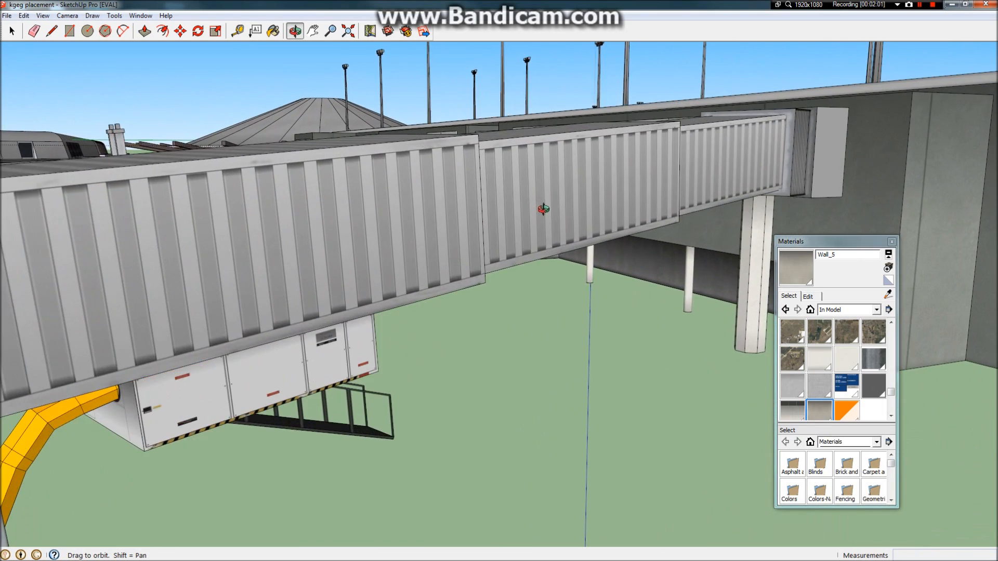
left_click_drag(544, 209, 555, 208)
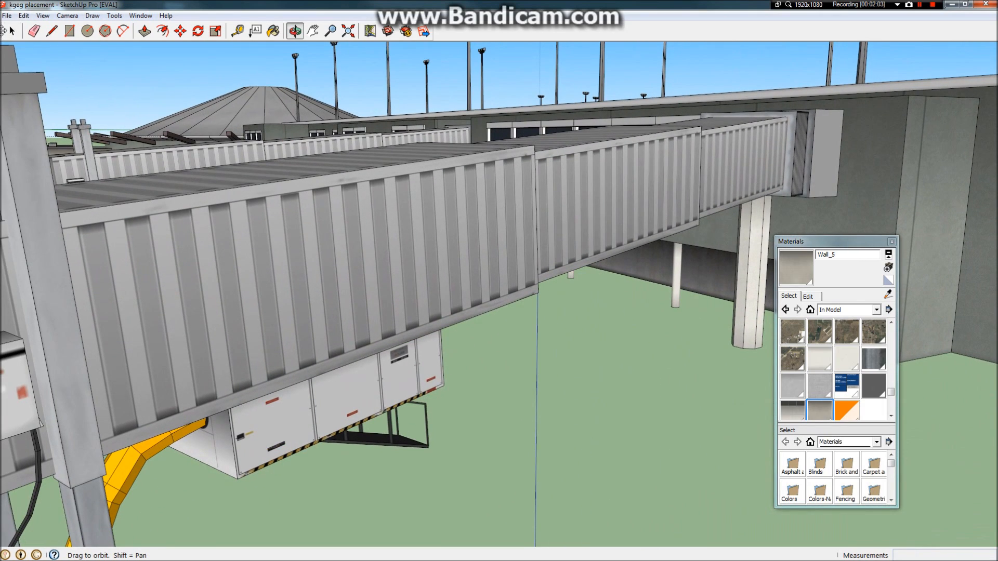
Step: Open the nearest jet bridge component for editing and select its corrugated tunnel section closest to the cab
left_click(12, 31)
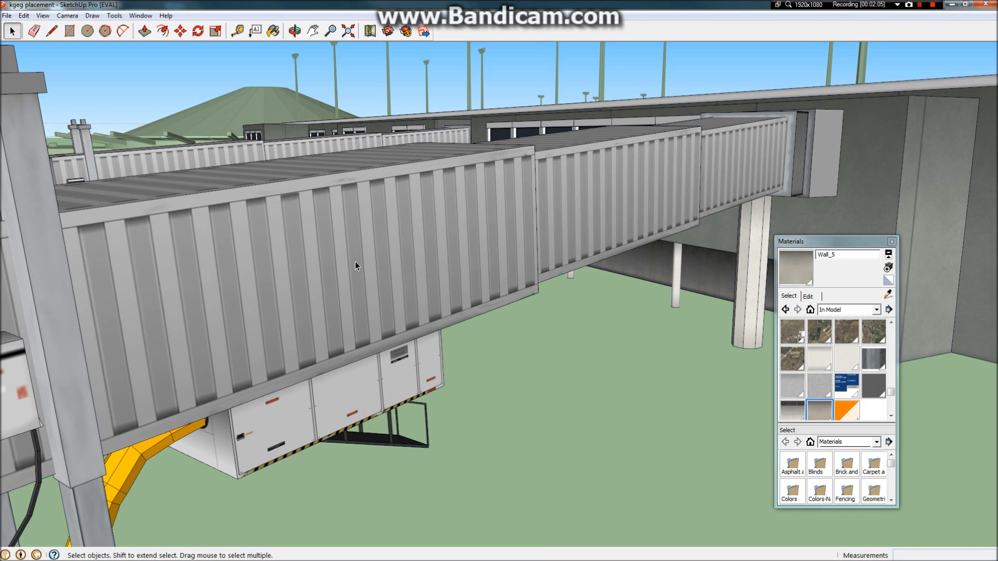
scroll(355, 261, "down", 6)
left_click(417, 236)
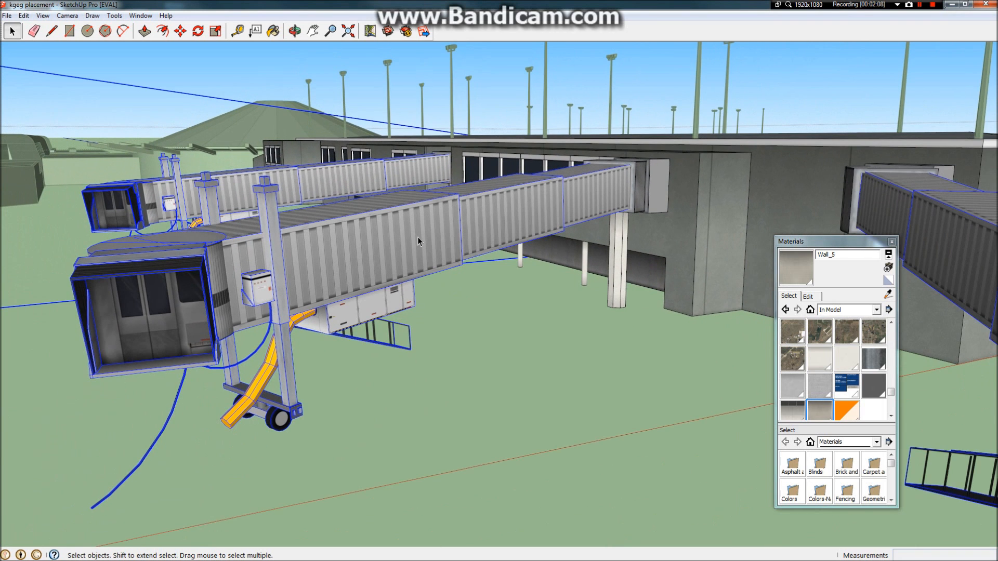
double_click(387, 235)
double_click(492, 214)
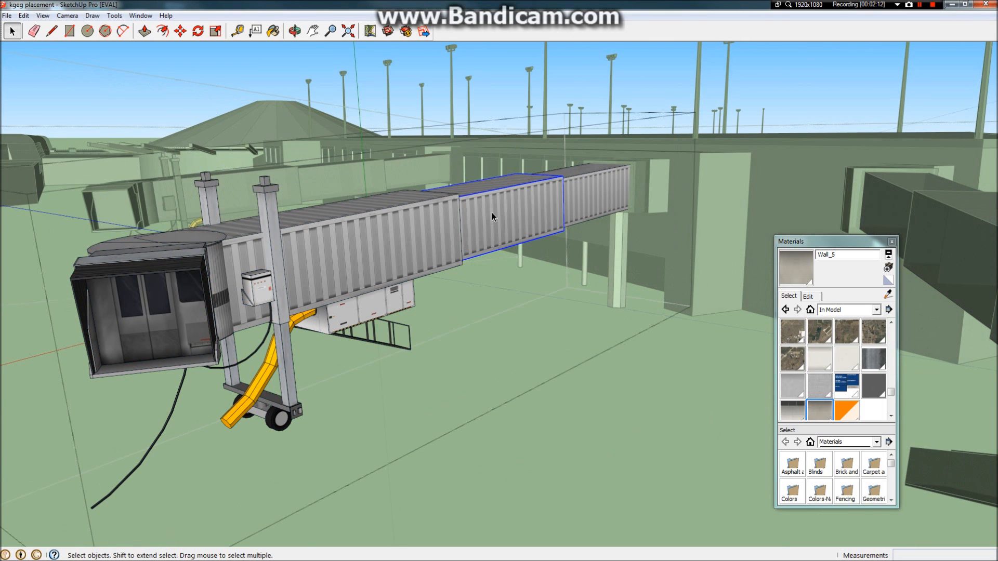
left_click(607, 188)
left_click(392, 244)
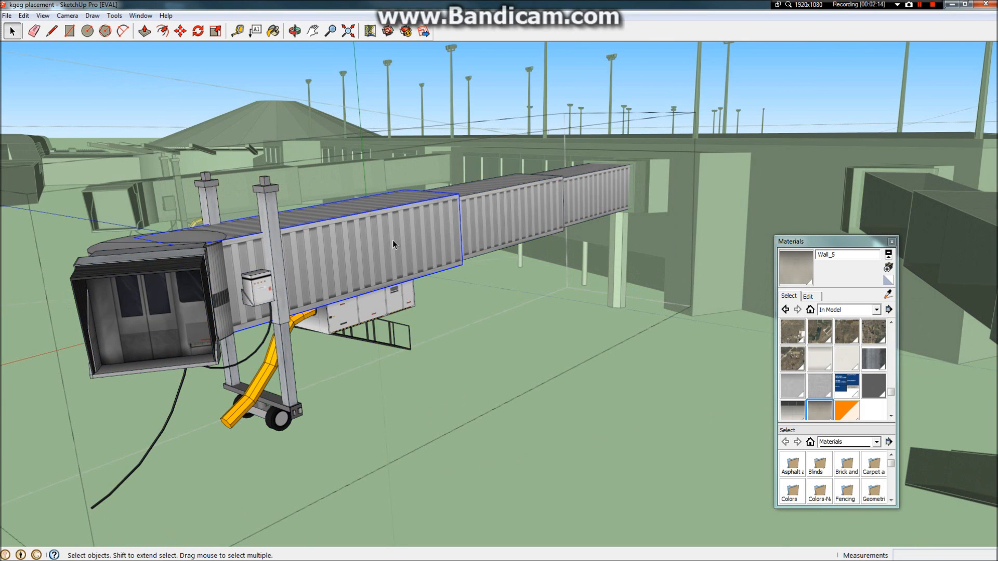
Step: Copy the selected tunnel section to the open space alongside the jet bridge
middle_click_drag(462, 217, 309, 286)
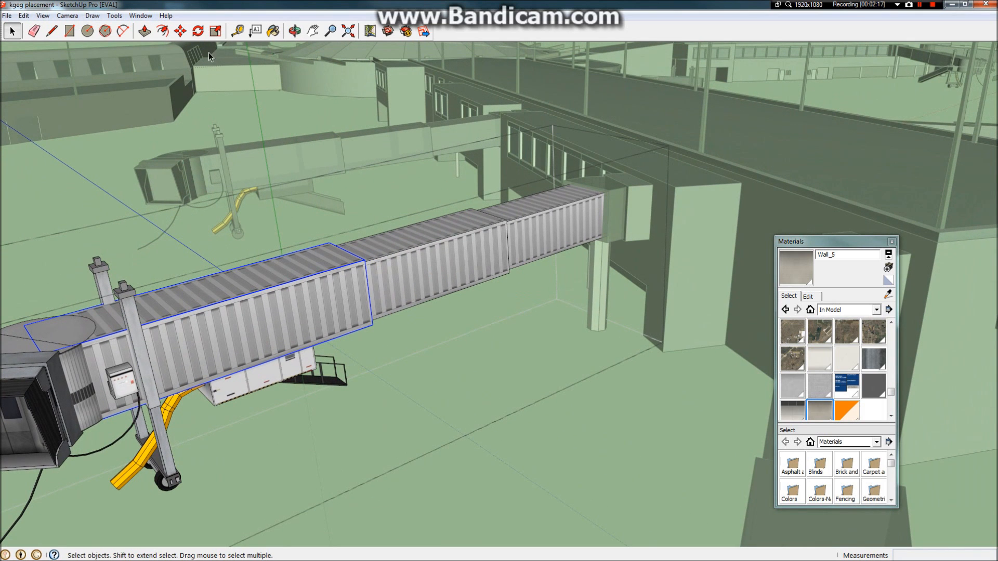
left_click(180, 31)
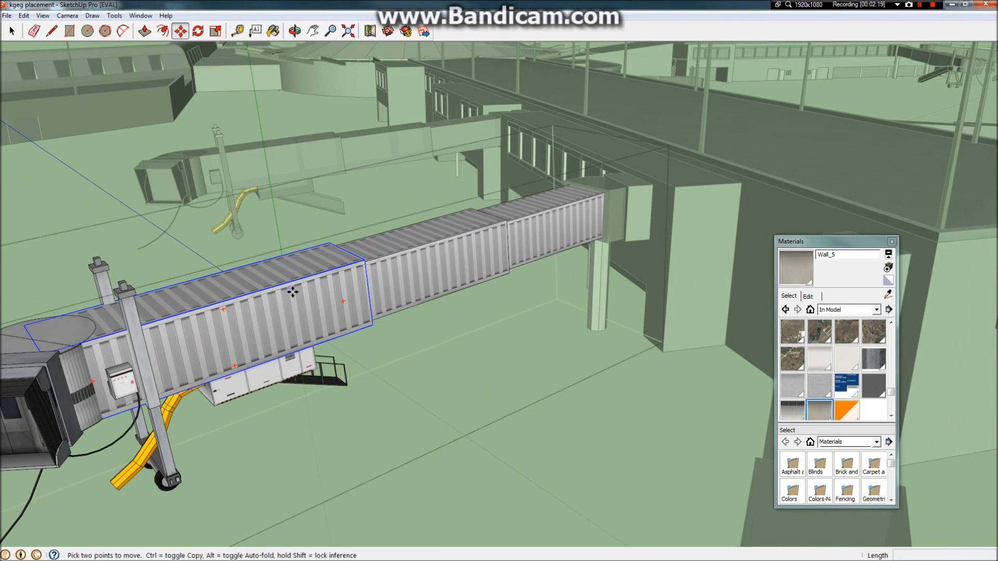
left_click(294, 292)
key("ctrl")
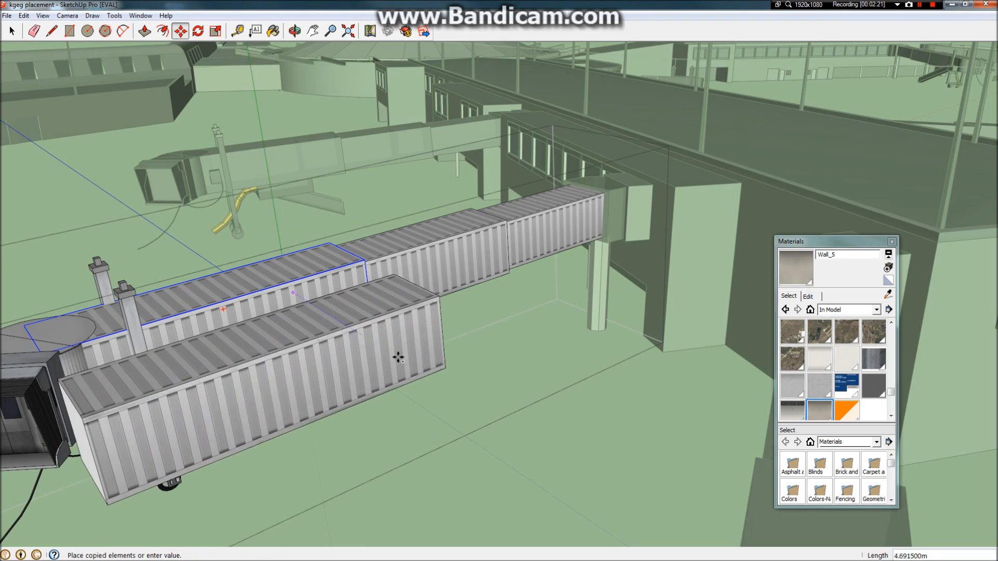
left_click(434, 365)
middle_click_drag(434, 365, 305, 347)
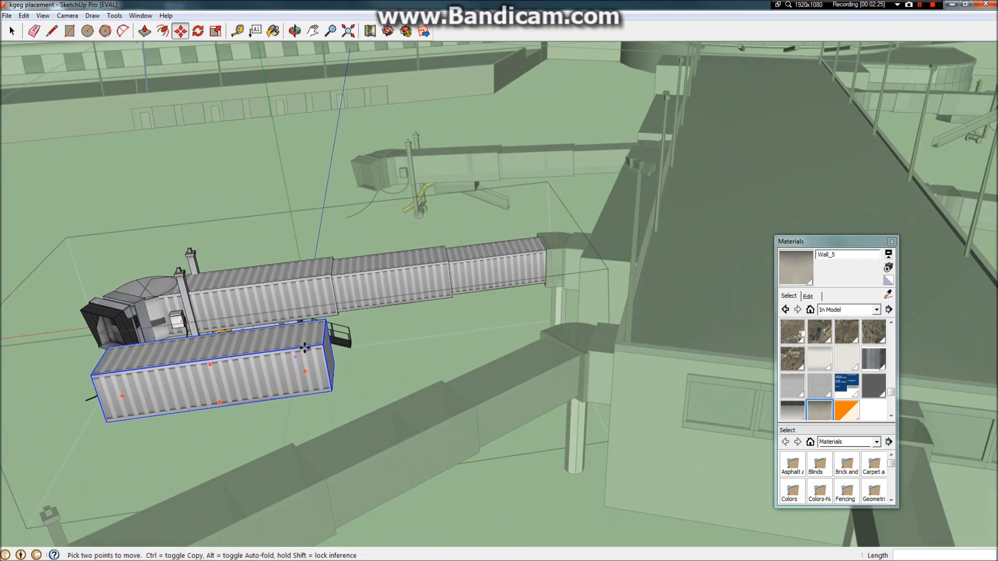
Step: Copy the loose tunnel section further along its length and scale the copy to 0.91
scroll(260, 364, "up", 3)
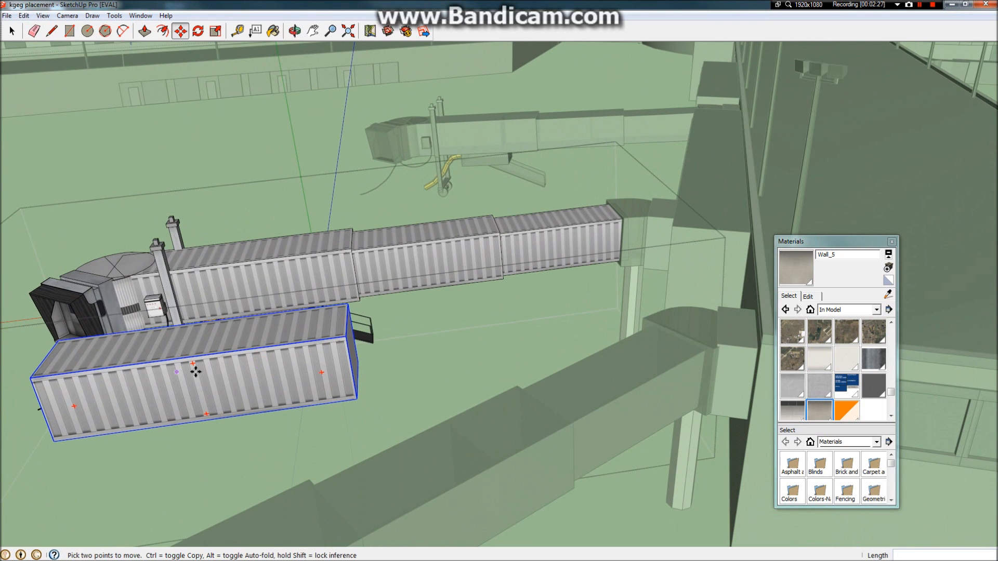
left_click(207, 370, "ctrl")
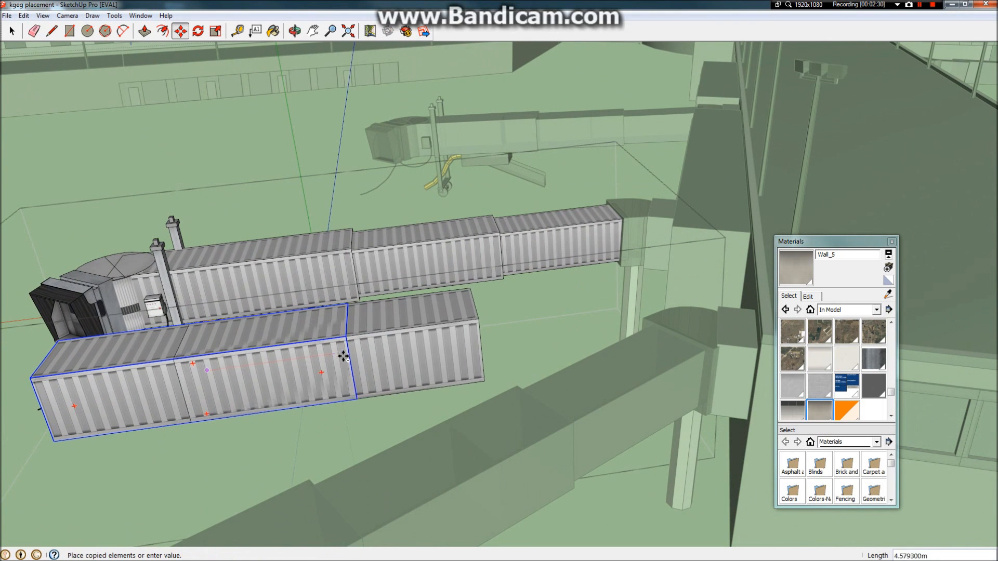
left_click(412, 344)
left_click(215, 32)
left_click_drag(546, 310, 521, 321)
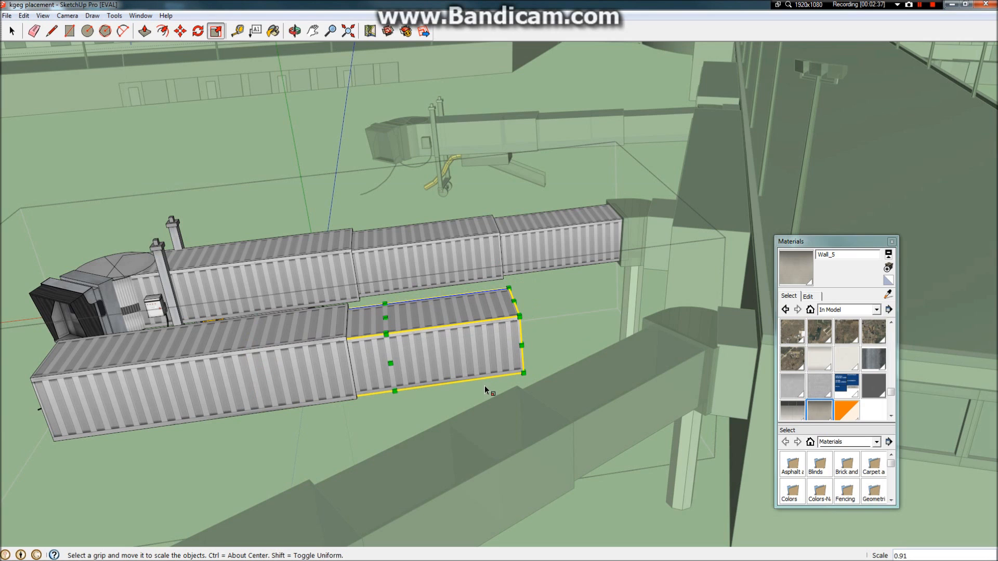
Step: Copy the reduced tunnel section onward toward the terminal and scale this third section slightly smaller to continue the stepped row
left_click(180, 31)
key("ctrl")
left_click(409, 323)
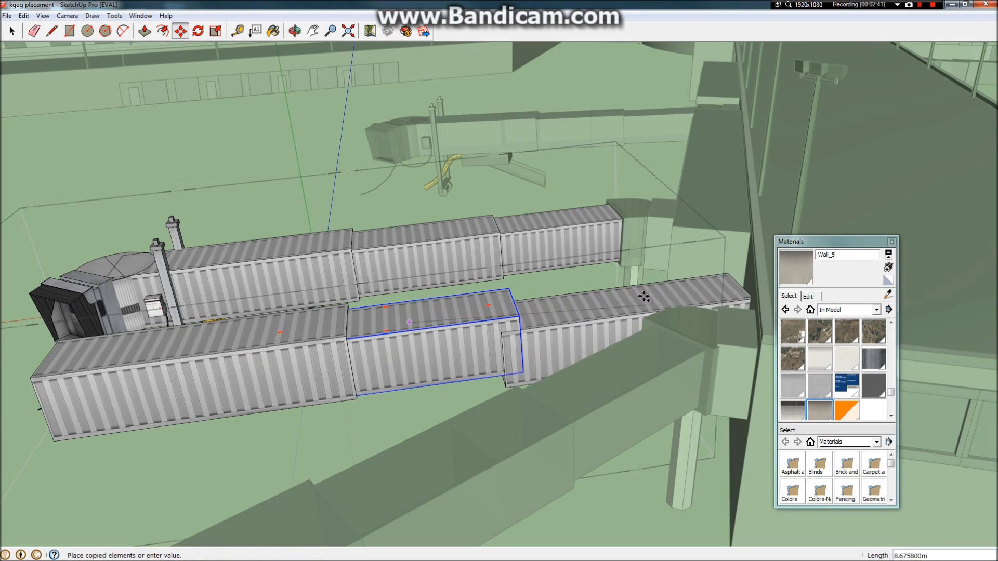
left_click(607, 302)
left_click(216, 31)
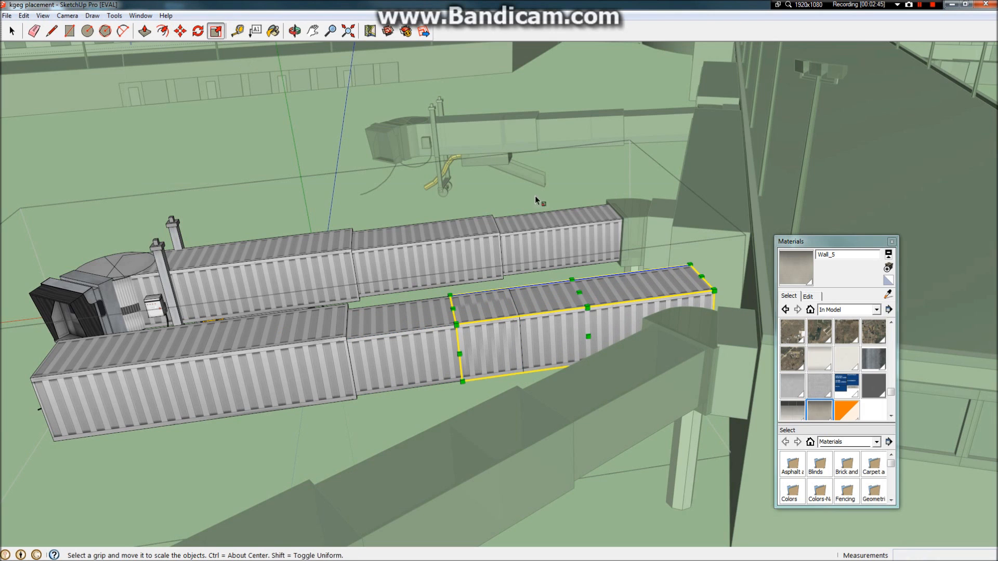
left_click_drag(714, 292, 697, 292)
Step: Examine the row of copied tunnel sections and the component commands available for the largest one
middle_click_drag(551, 312, 2, 337)
scroll(274, 295, "down", 5)
middle_click_drag(232, 343, 698, 323)
scroll(700, 324, "up", 3)
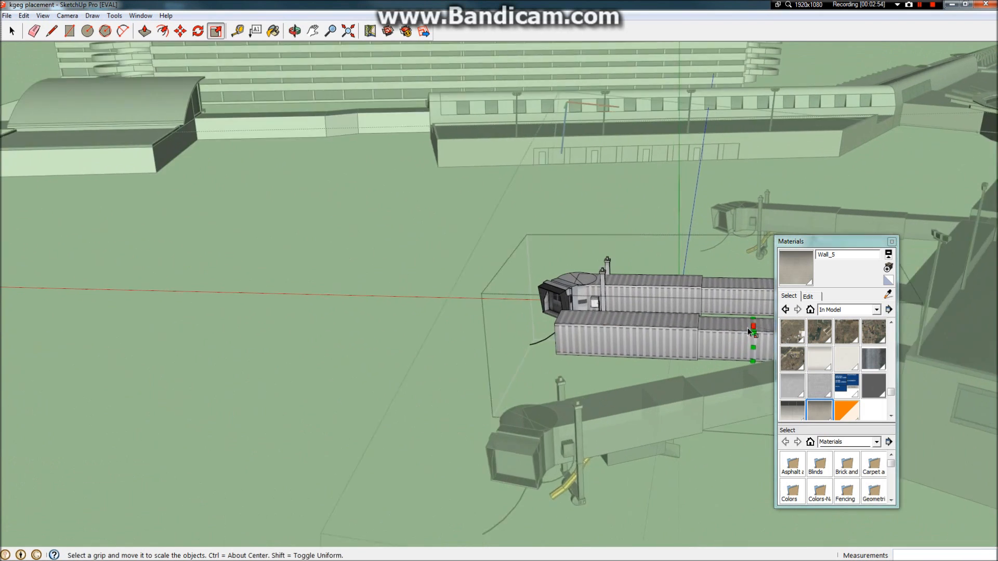
scroll(748, 330, "up", 5)
scroll(526, 387, "down", 4)
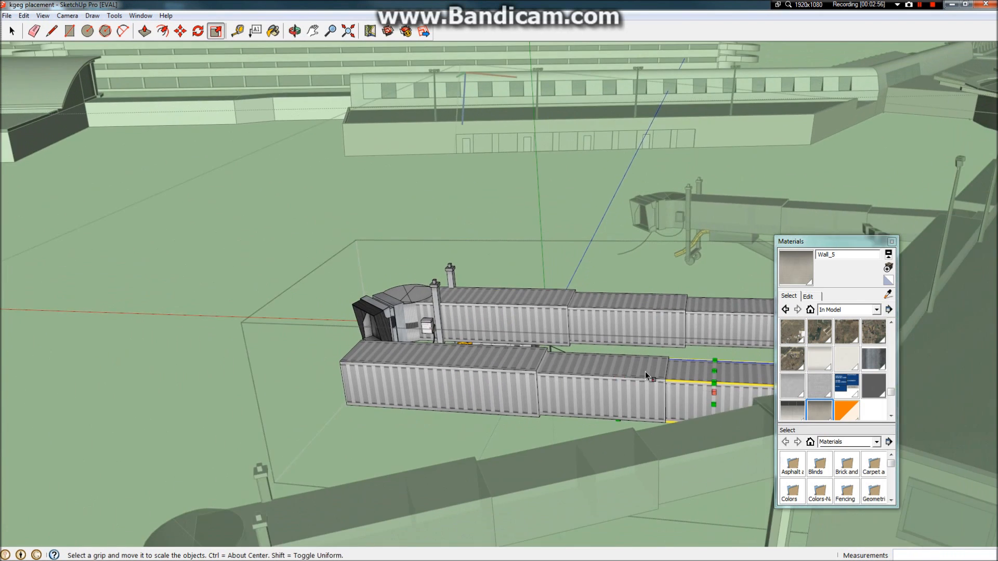
scroll(644, 373, "up", 2)
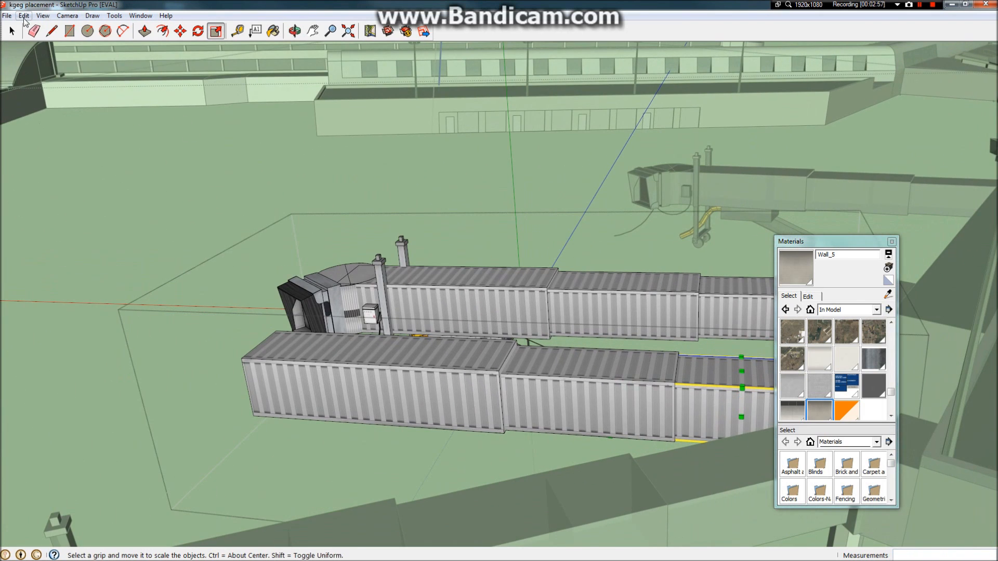
left_click(12, 31)
left_click(447, 370)
right_click(447, 370)
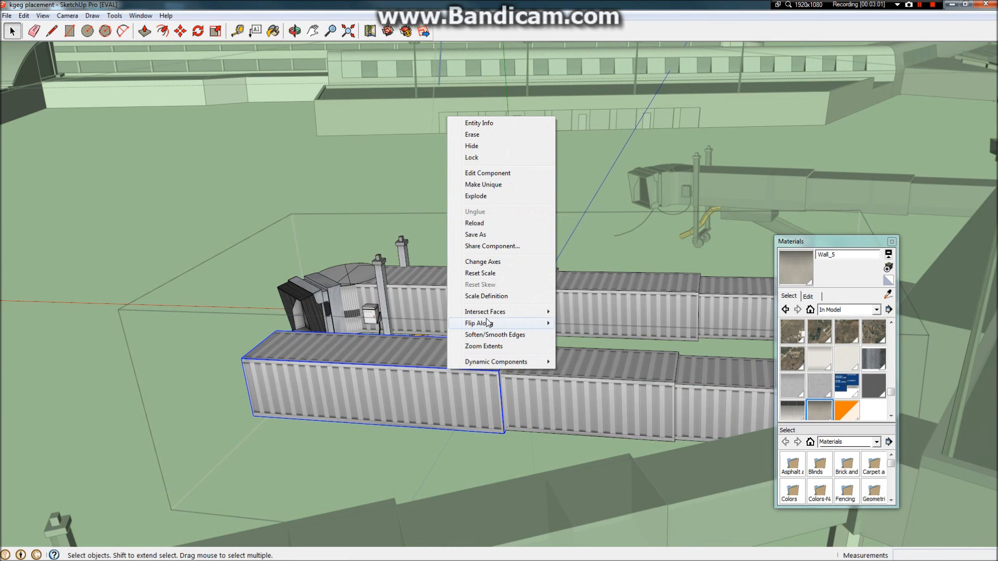
left_click(425, 222)
scroll(546, 238, "down", 3)
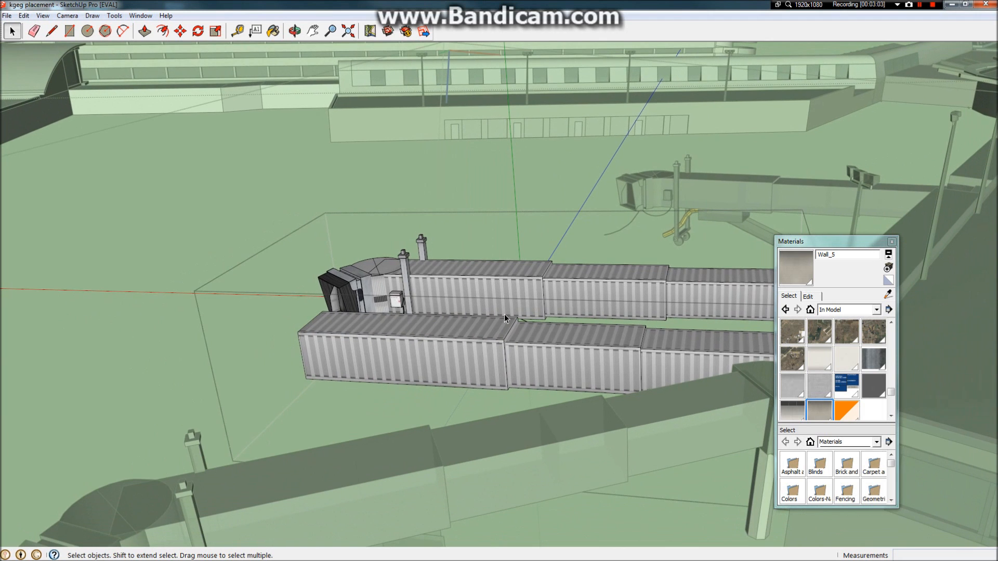
right_click(479, 322)
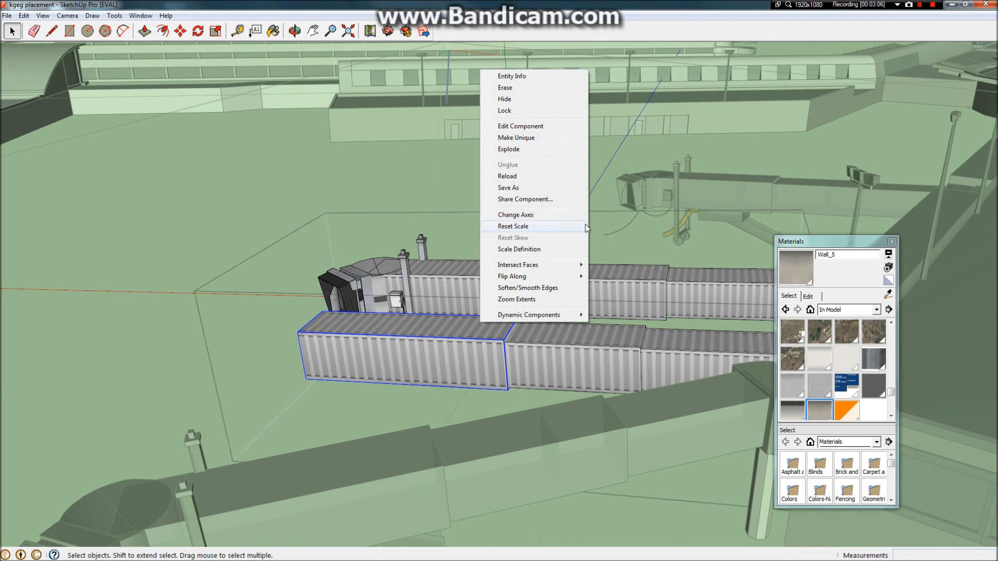
left_click(658, 186)
Step: Open the largest copied tunnel section for editing and paint its long corrugated side face with PKG_wall_1
scroll(437, 350, "up", 5)
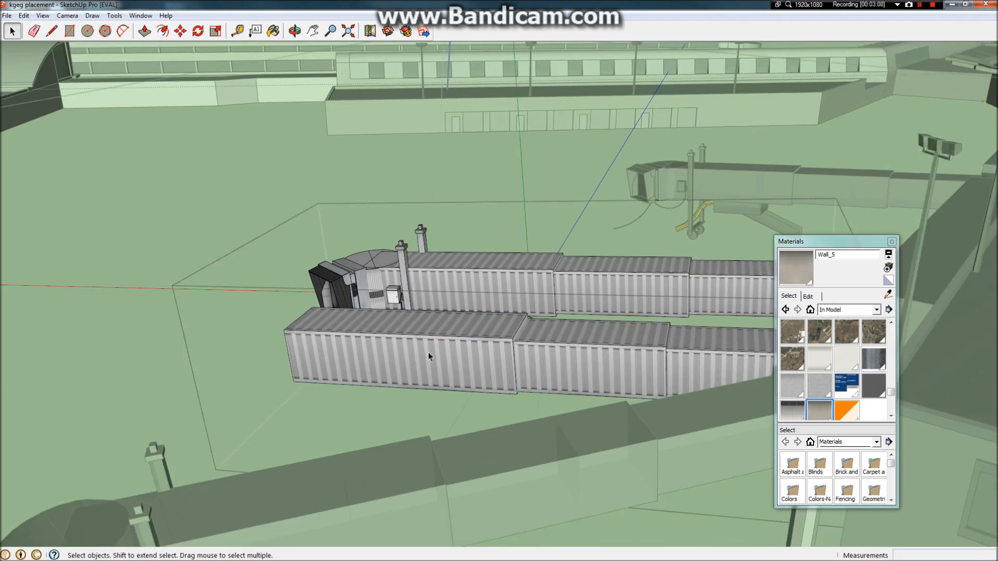
left_click(447, 355)
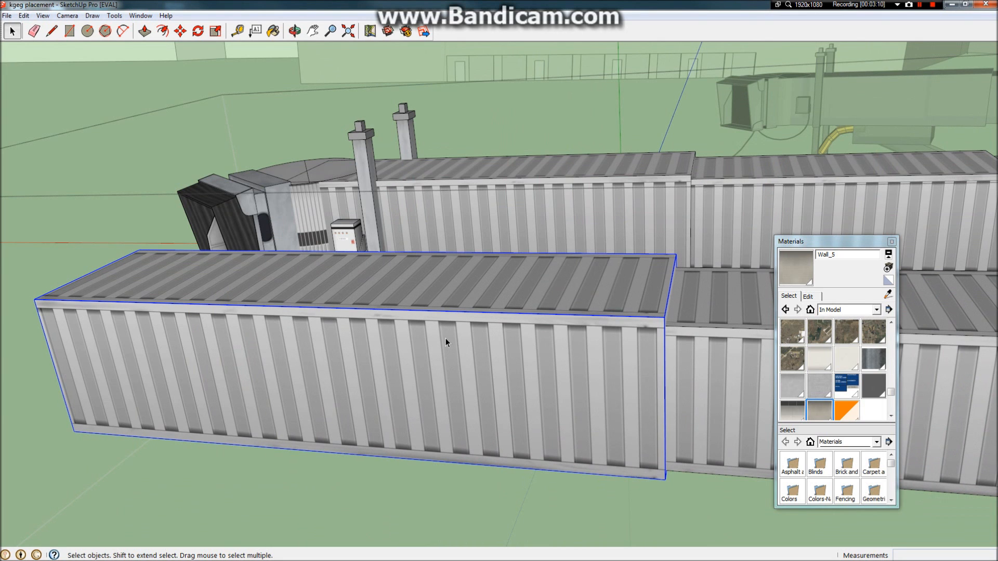
double_click(448, 336)
triple_click(447, 336)
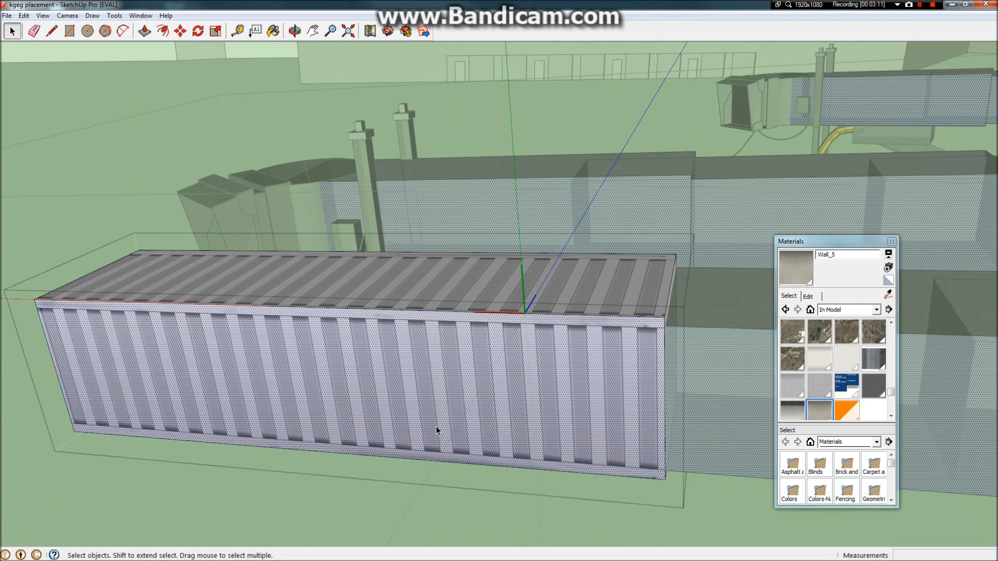
scroll(690, 358, "down", 3)
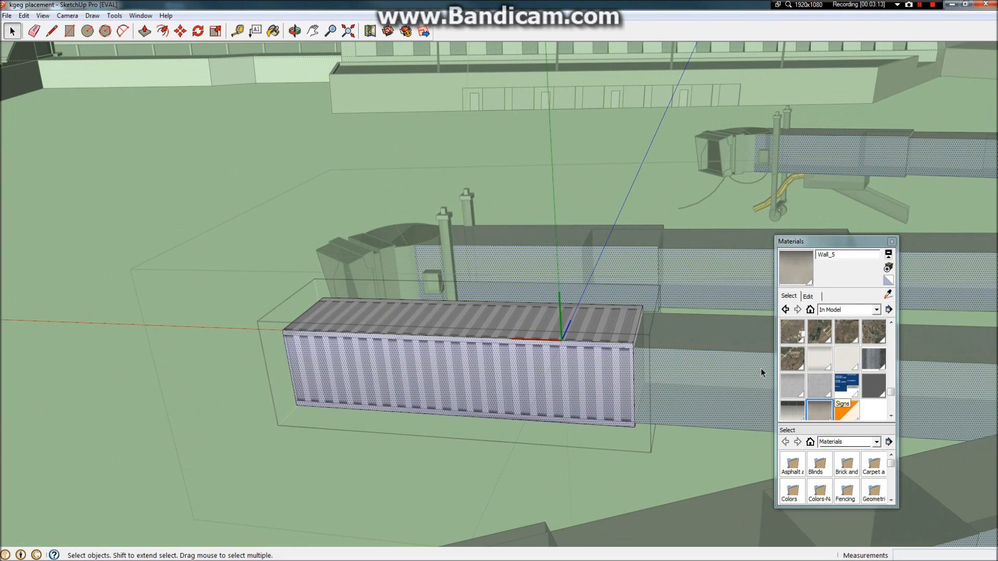
left_click(816, 359)
left_click(529, 367)
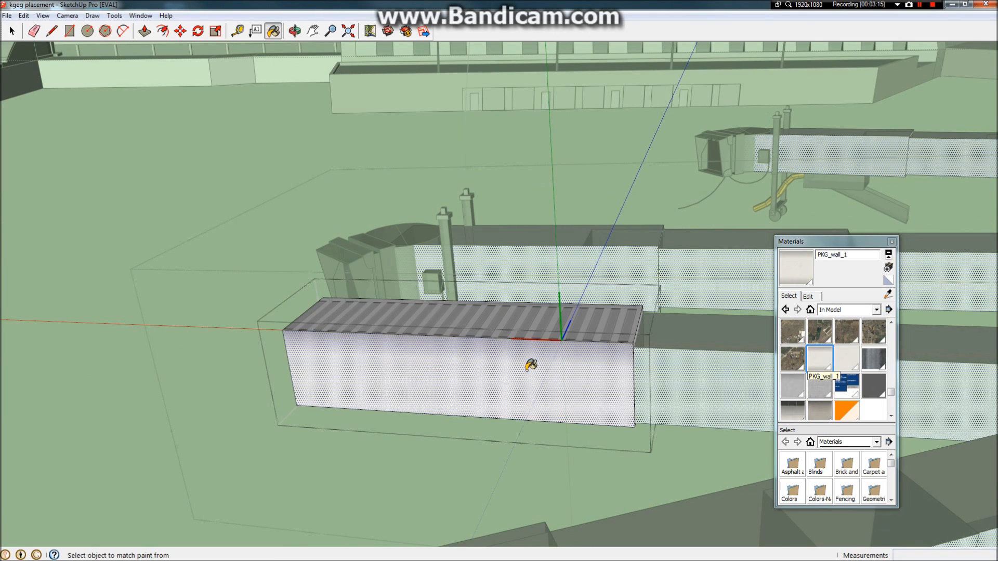
Step: Leave the tunnel section and examine the side walls of all its copies and the other jet bridges
left_click(13, 34)
mouse_move(167, 155)
middle_mouse_down()
mouse_move(350, 304)
mouse_move(538, 322)
mouse_move(629, 348)
middle_mouse_up()
scroll(573, 330, "up", 8)
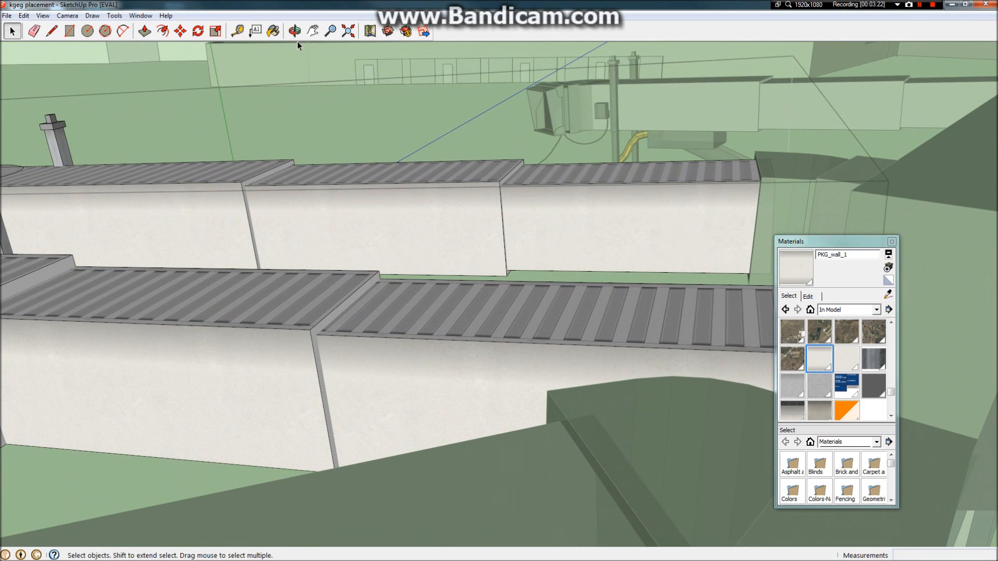
left_click(293, 32)
scroll(577, 318, "down", 10)
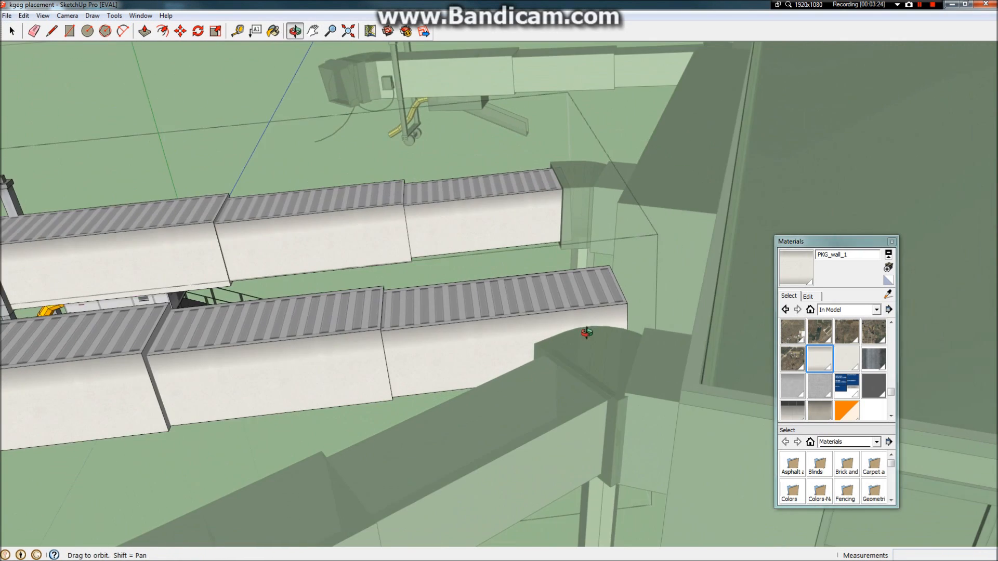
scroll(571, 281, "down", 4)
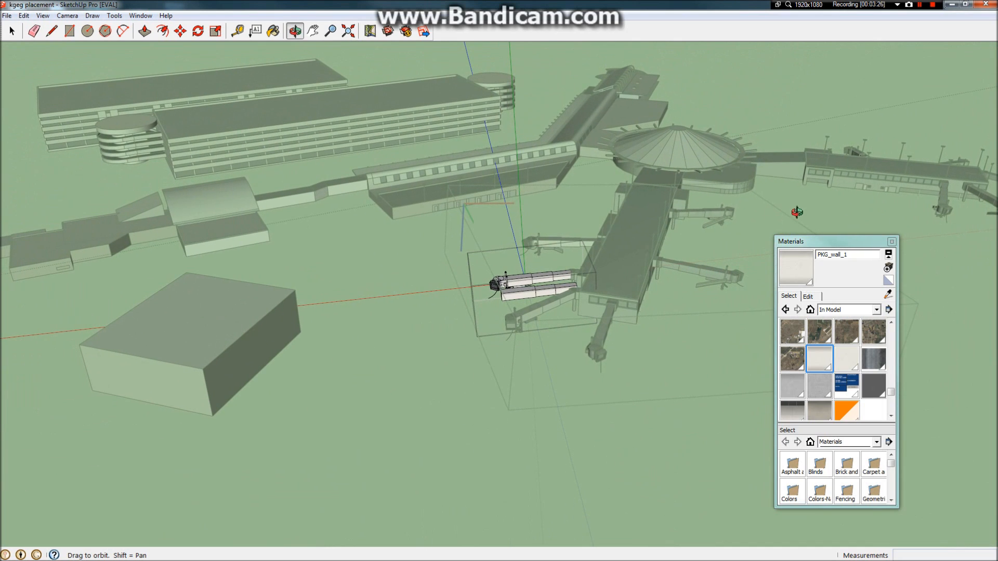
Step: Examine the row of painted tunnel copies beside the original jet bridge and the jet bridges around the concourse
left_click_drag(826, 166, 846, 174)
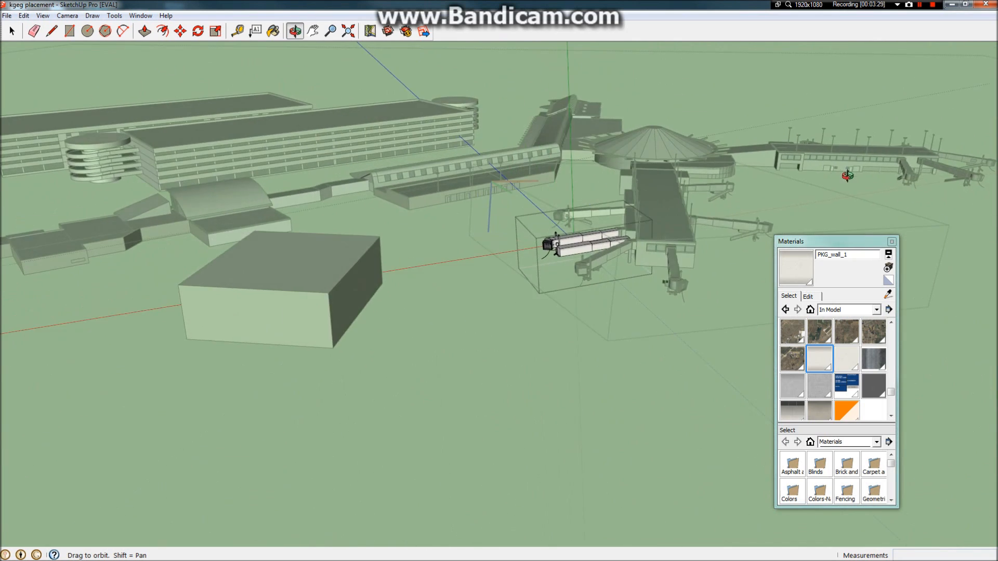
scroll(595, 245, "up", 5)
scroll(526, 227, "up", 6)
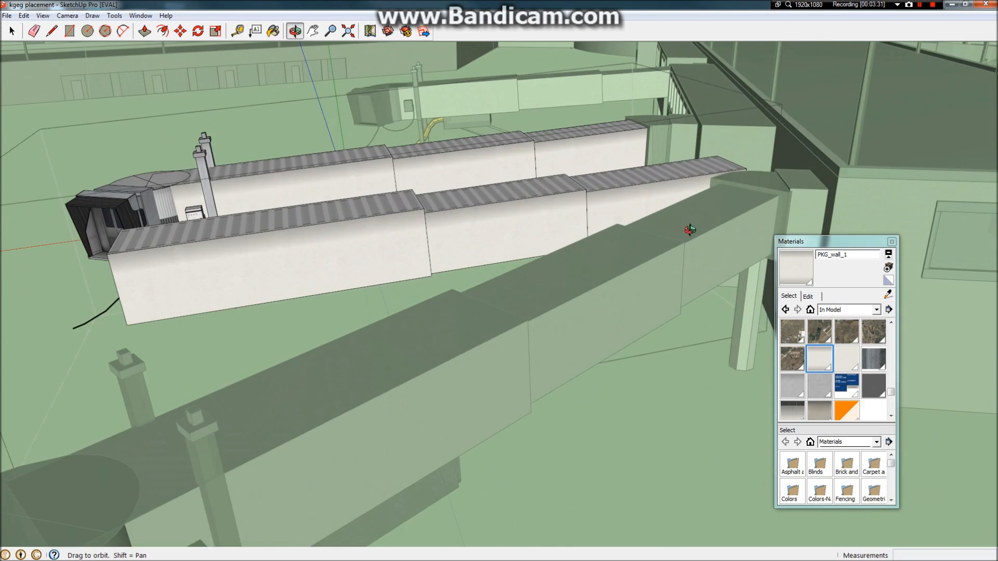
left_click_drag(691, 230, 345, 307)
scroll(391, 271, "down", 7)
scroll(395, 265, "down", 3)
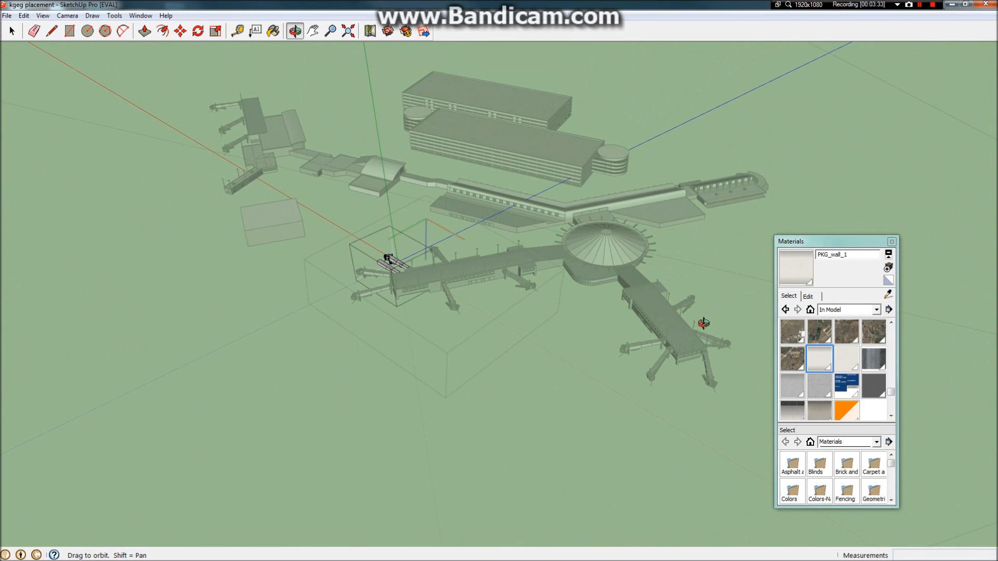
left_click_drag(556, 280, 646, 253)
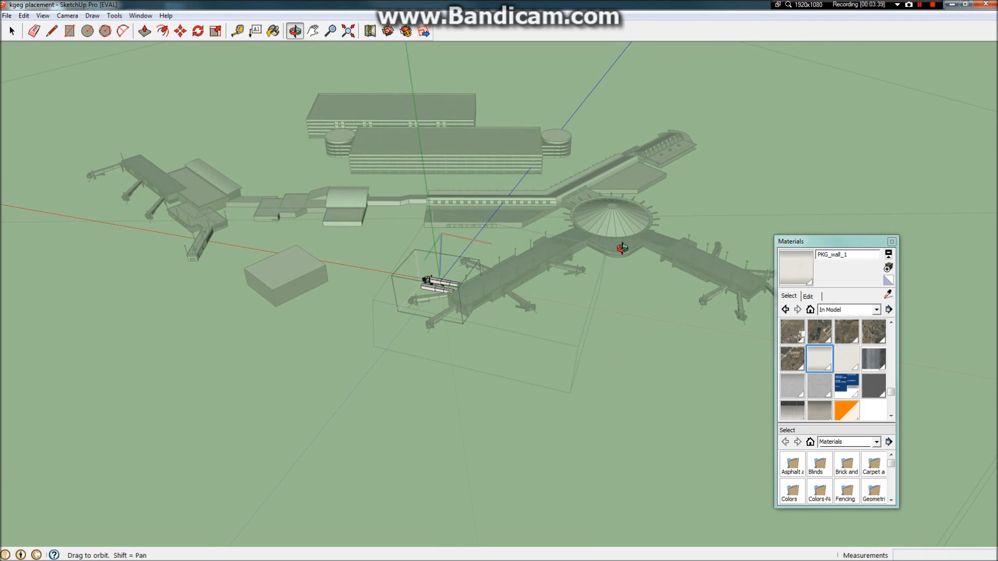
scroll(439, 285, "up", 10)
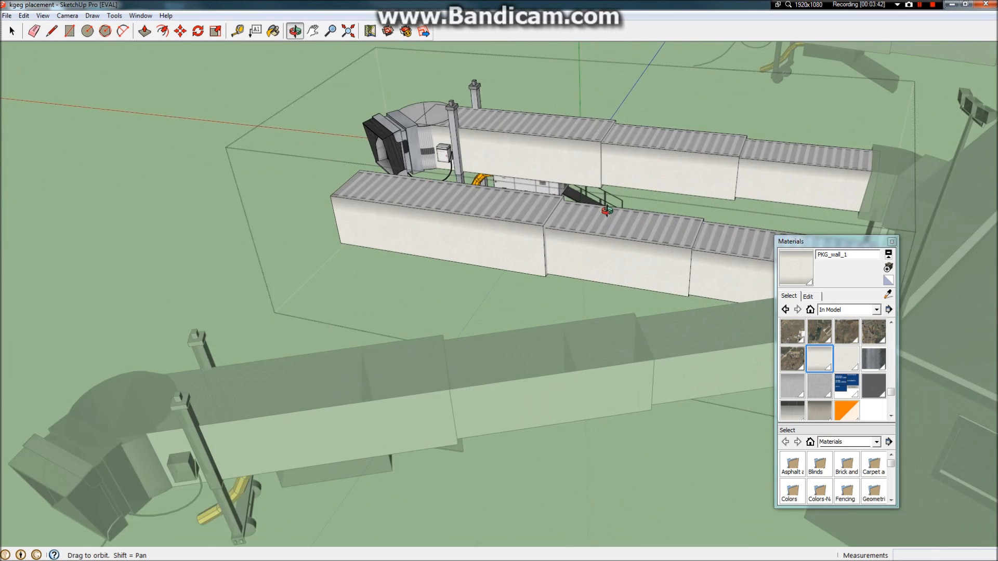
scroll(608, 253, "down", 12)
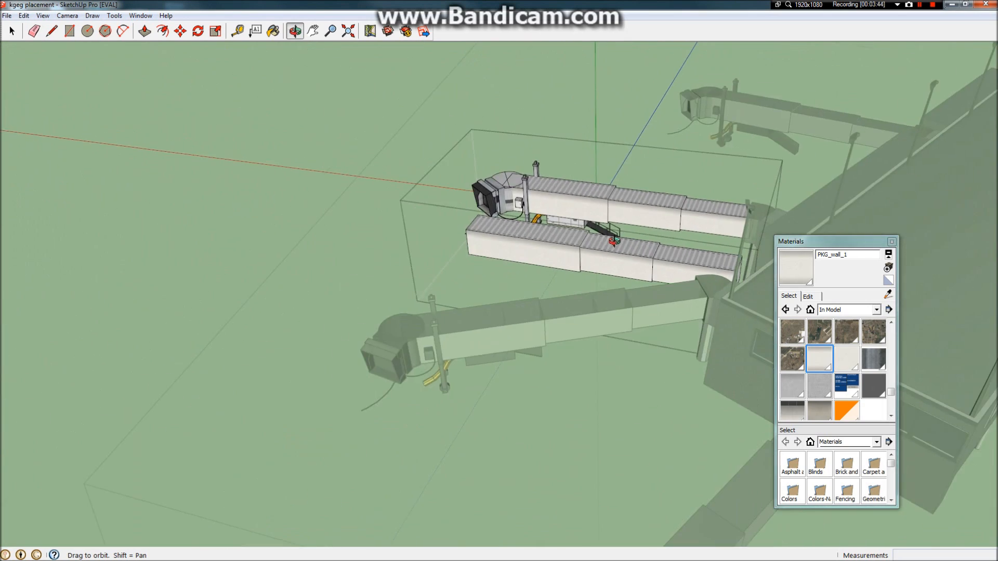
scroll(475, 259, "down", 5)
left_click_drag(499, 252, 708, 290)
scroll(589, 229, "up", 8)
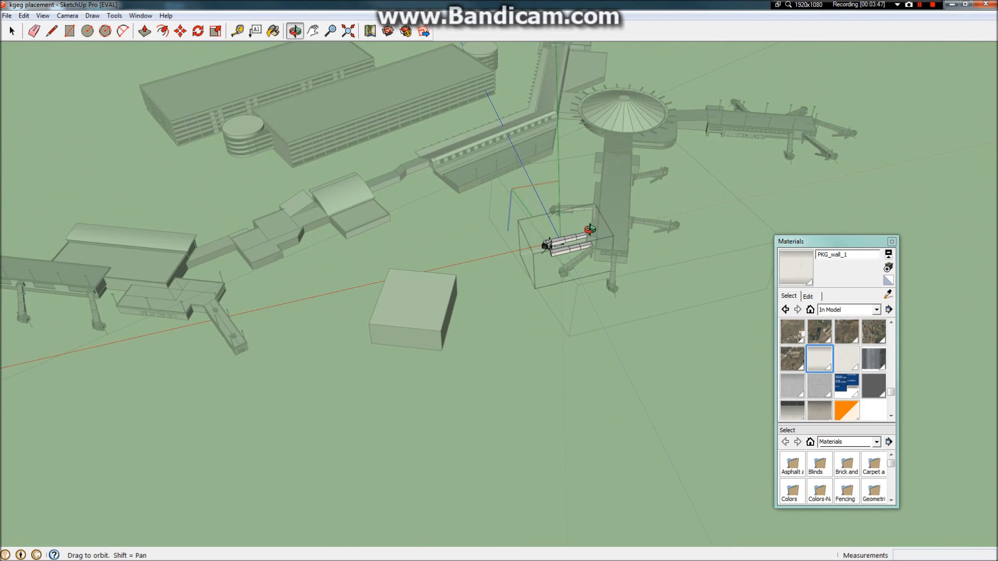
scroll(576, 246, "up", 10)
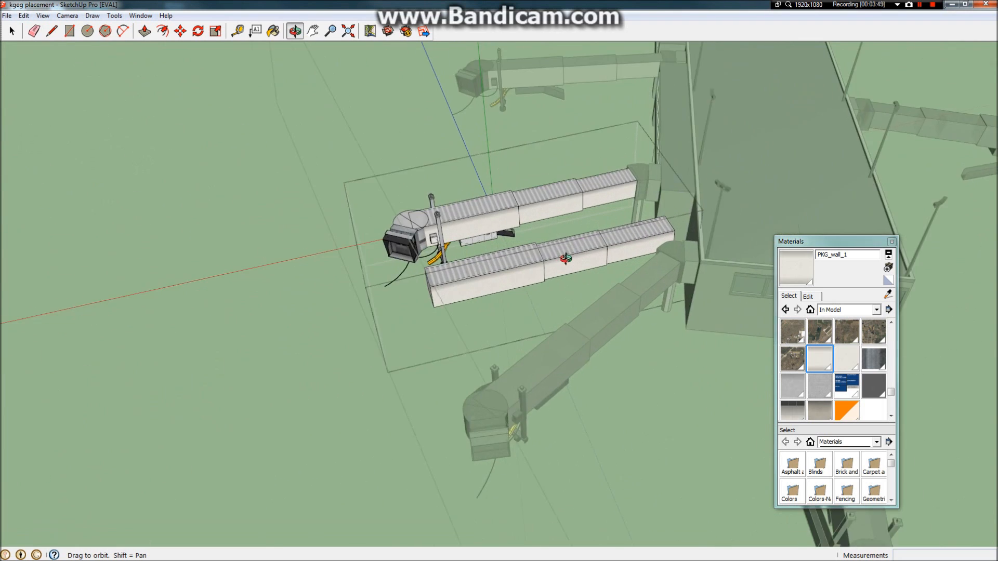
scroll(565, 259, "down", 10)
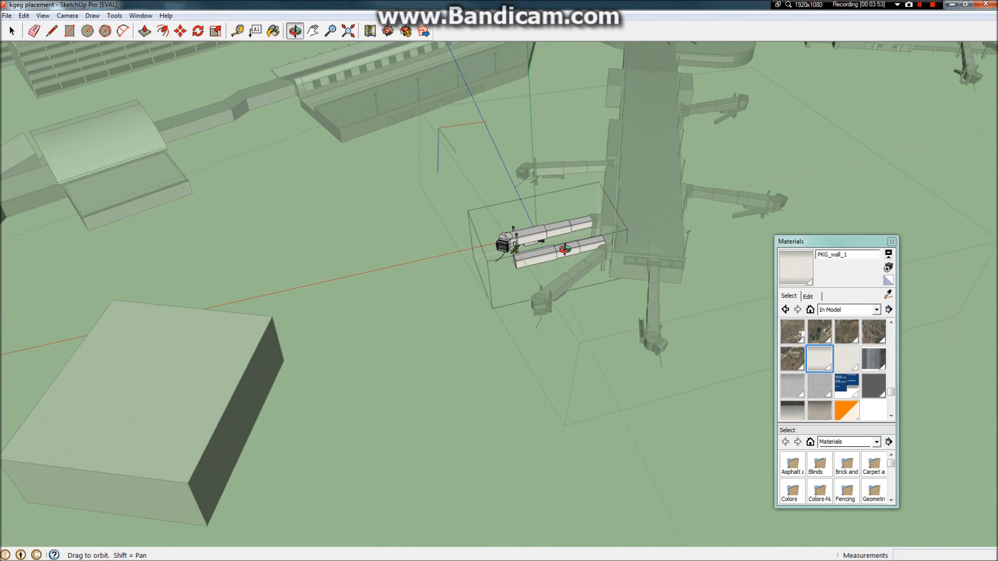
mouse_move(599, 250)
left_mouse_down()
mouse_move(633, 263)
mouse_move(590, 253)
left_mouse_up()
left_click_drag(838, 198, 456, 106)
left_click_drag(684, 185, 842, 362)
scroll(550, 225, "down", 10)
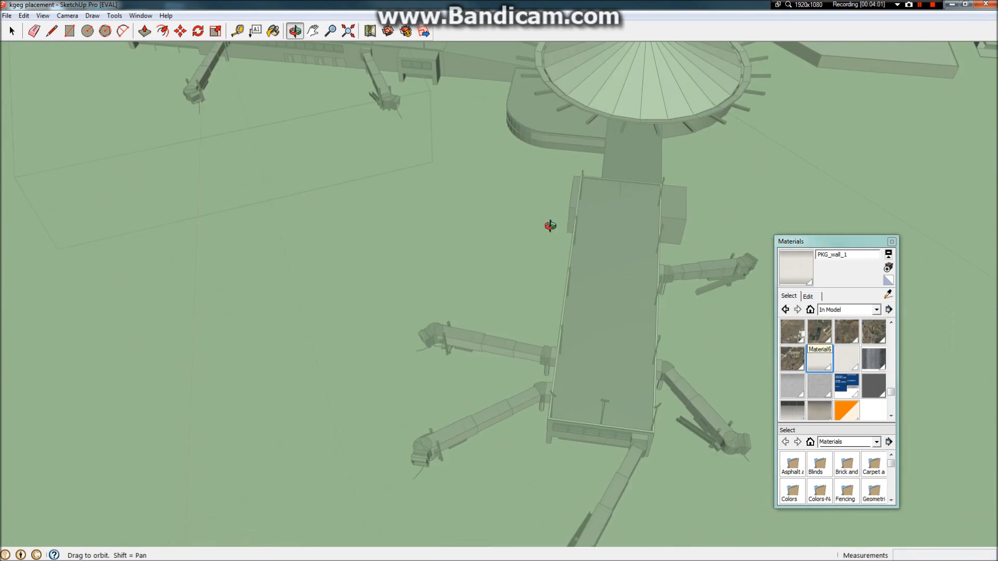
left_click_drag(543, 190, 683, 187)
scroll(368, 172, "up", 15)
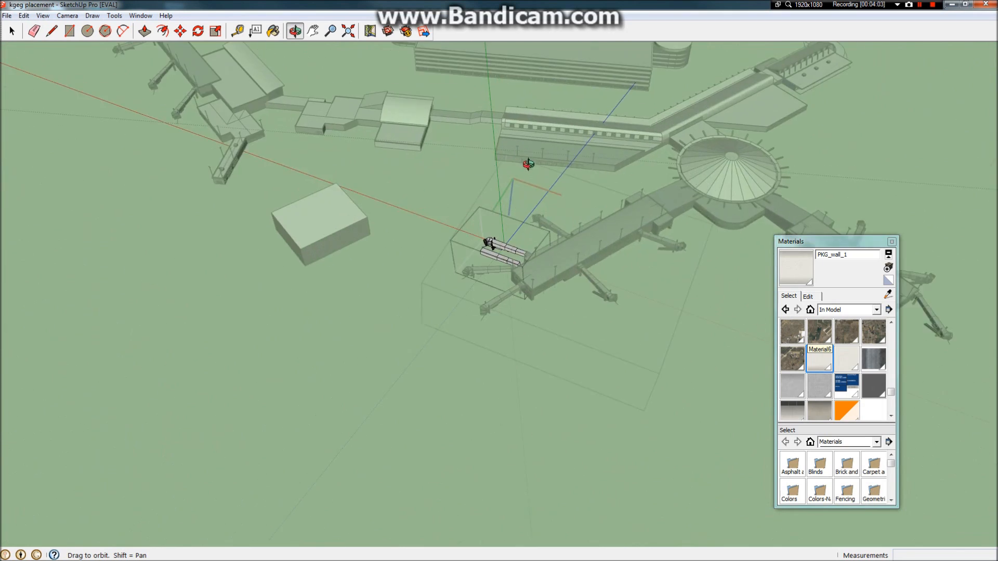
scroll(501, 312, "down", 15)
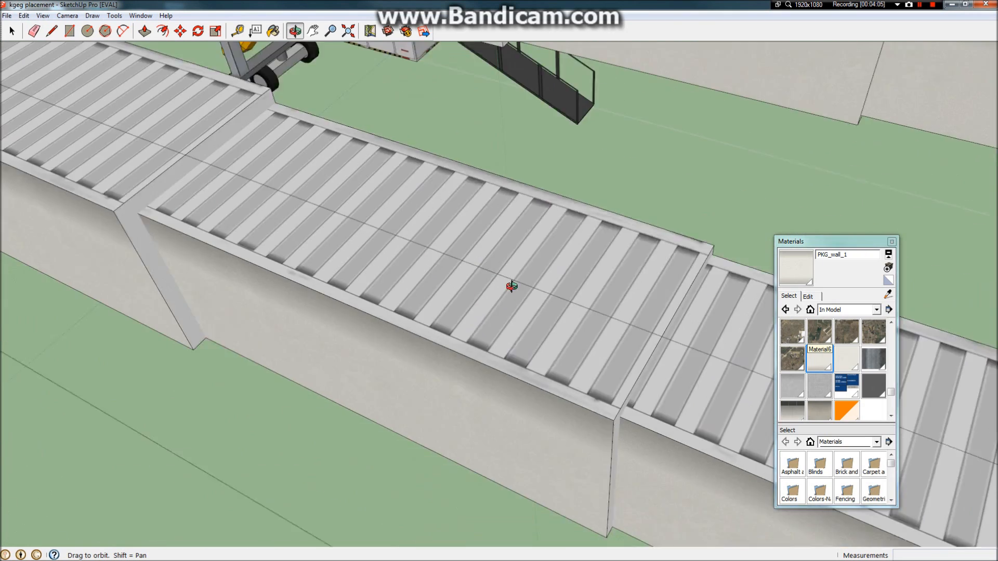
scroll(591, 283, "down", 5)
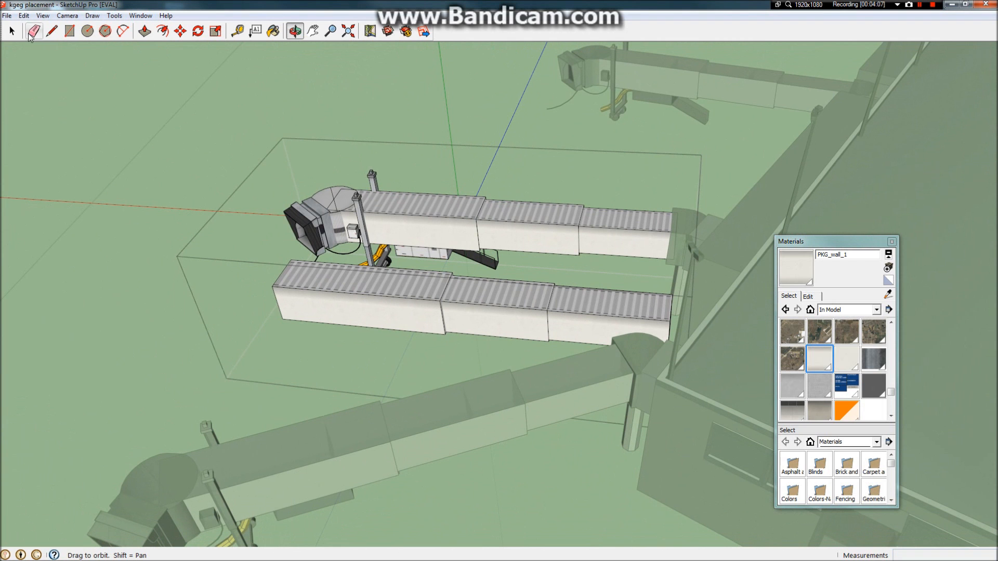
Step: Leave the jet bridge component and examine the side walls of the other jet bridges around the concourse
left_click(12, 32)
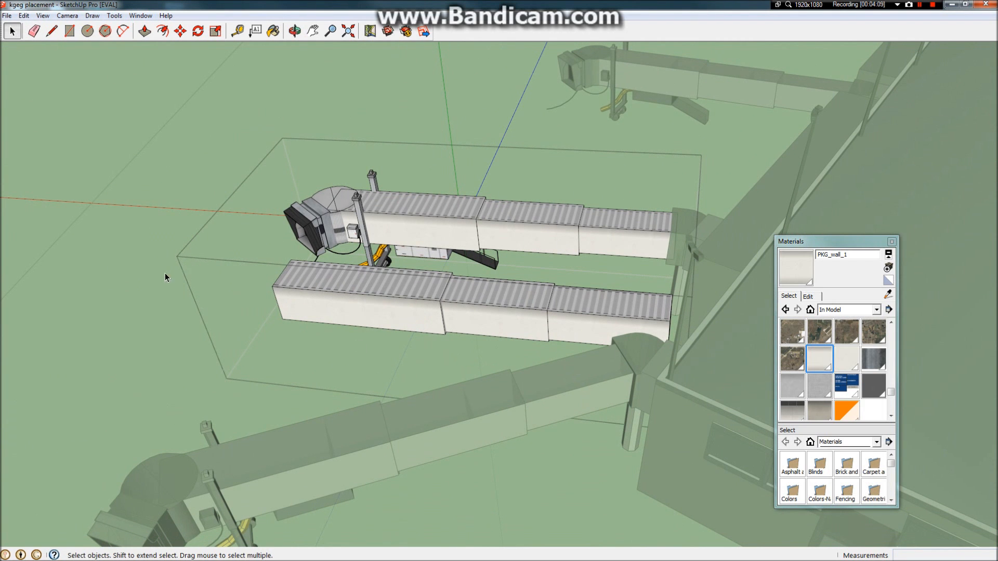
left_click(147, 306)
scroll(447, 370, "down", 4)
scroll(458, 298, "down", 6)
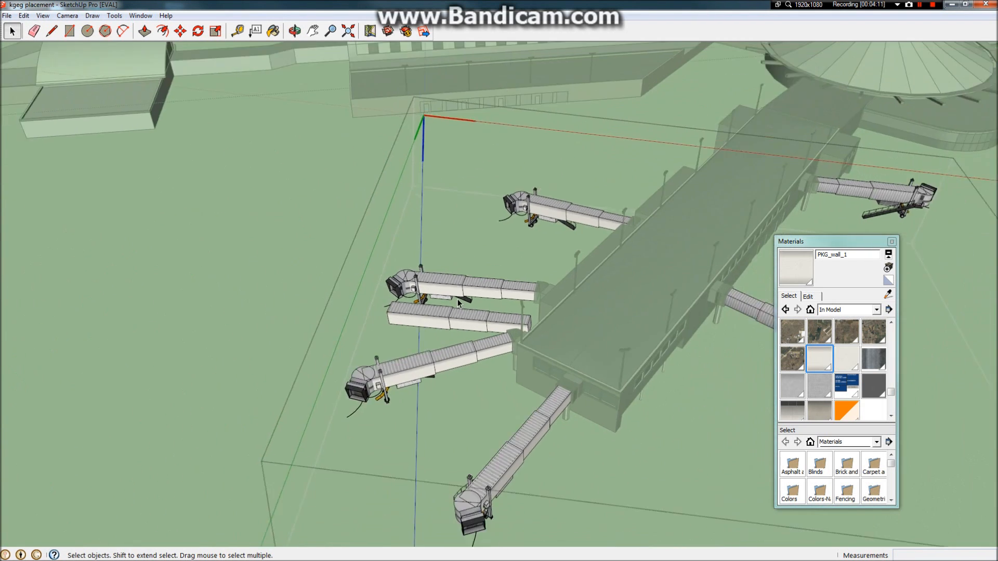
scroll(490, 345, "up", 1)
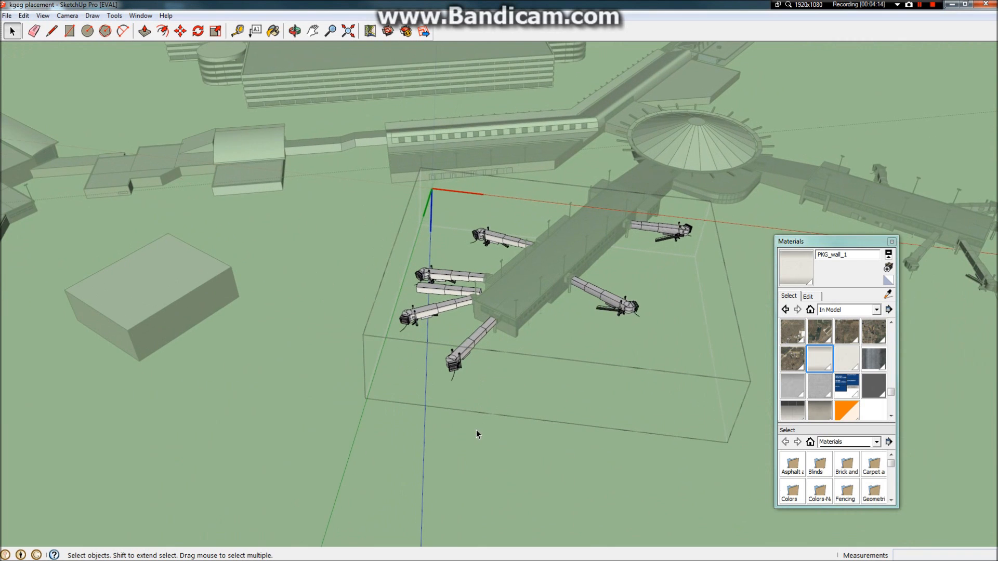
scroll(476, 429, "up", 10)
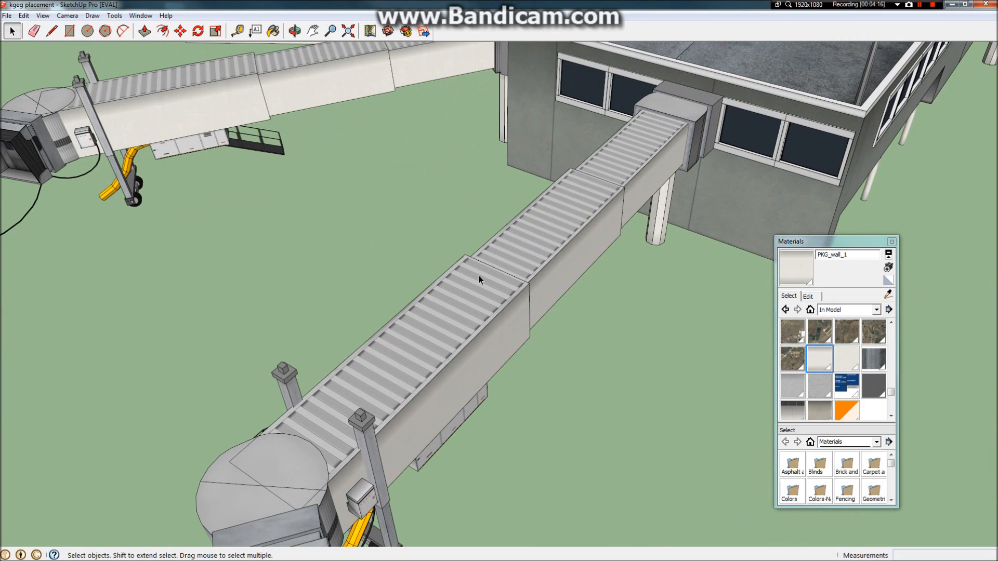
left_click(294, 31)
left_click_drag(300, 130, 442, 112)
left_click_drag(494, 206, 514, 390)
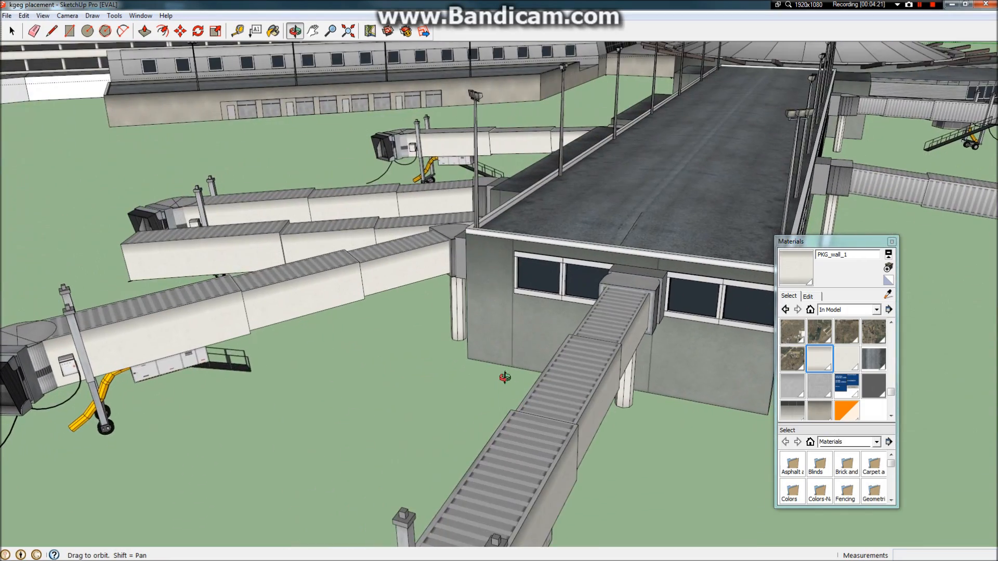
left_click_drag(534, 276, 788, 309)
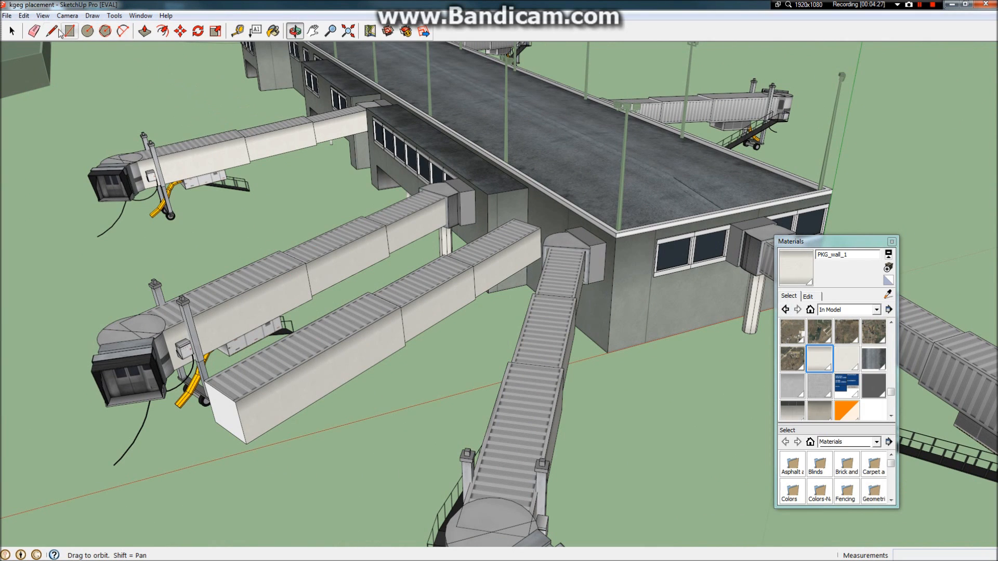
Step: Open the jet bridge component for editing and delete its three copied tunnel sections
left_click(11, 31)
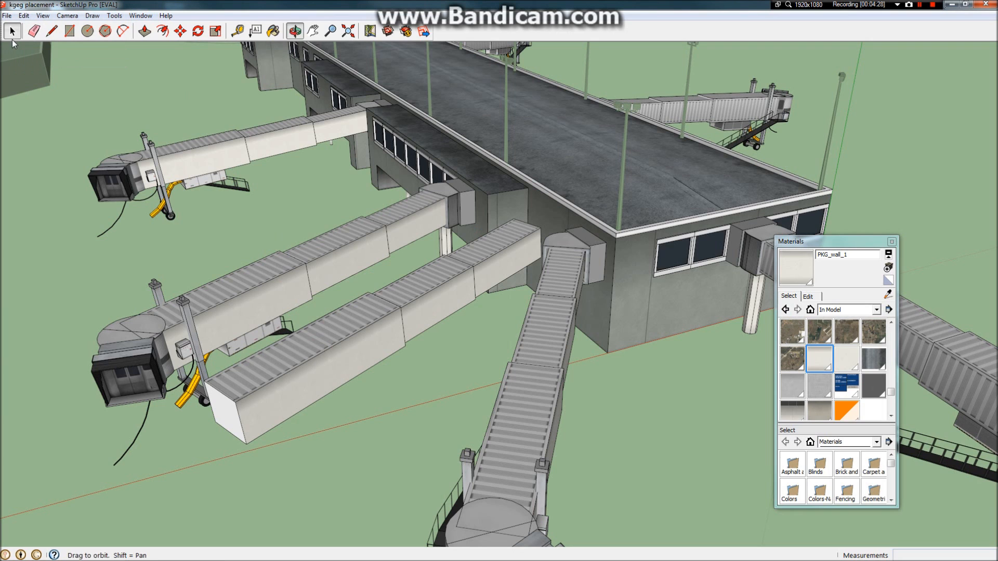
left_click(332, 348)
double_click(332, 348)
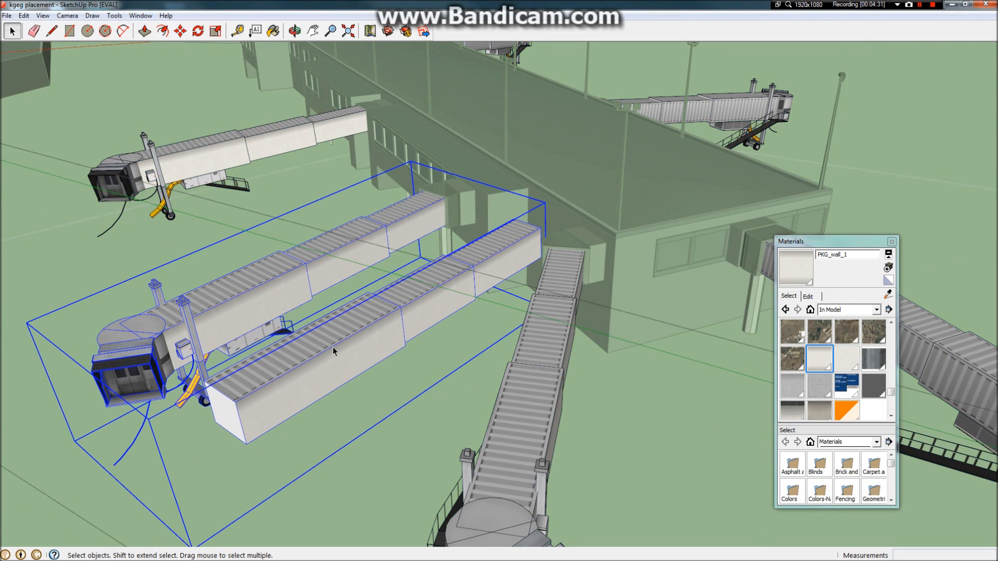
double_click(333, 348)
key("Delete")
left_click(456, 290)
key("Delete")
left_click(488, 268)
key("Delete")
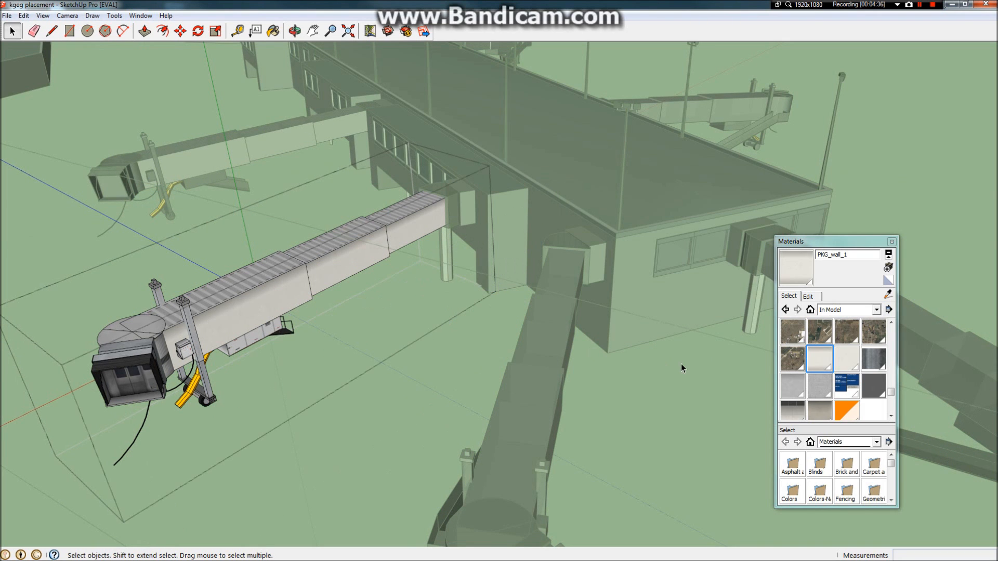
Step: Undo the deletions, the PKG_wall_1 side painting and the tunnel section copies, and leave the jet bridge component
key("ctrl+z")
key("ctrl+z")
key("ctrl+z")
key("ctrl+z")
key("ctrl+z")
key("ctrl+y")
key("ctrl+y")
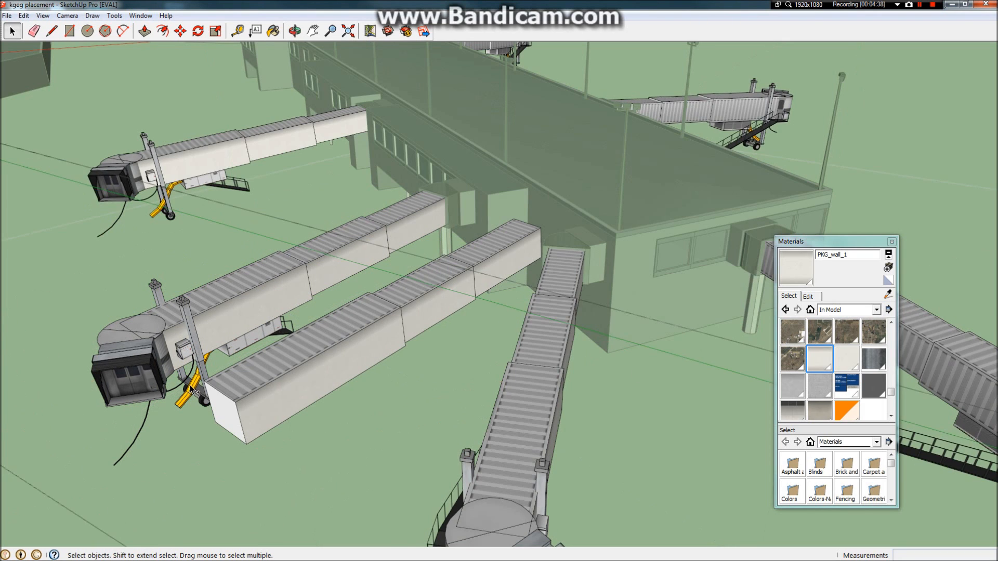
key("ctrl+y")
key("ctrl+y")
key("ctrl+y")
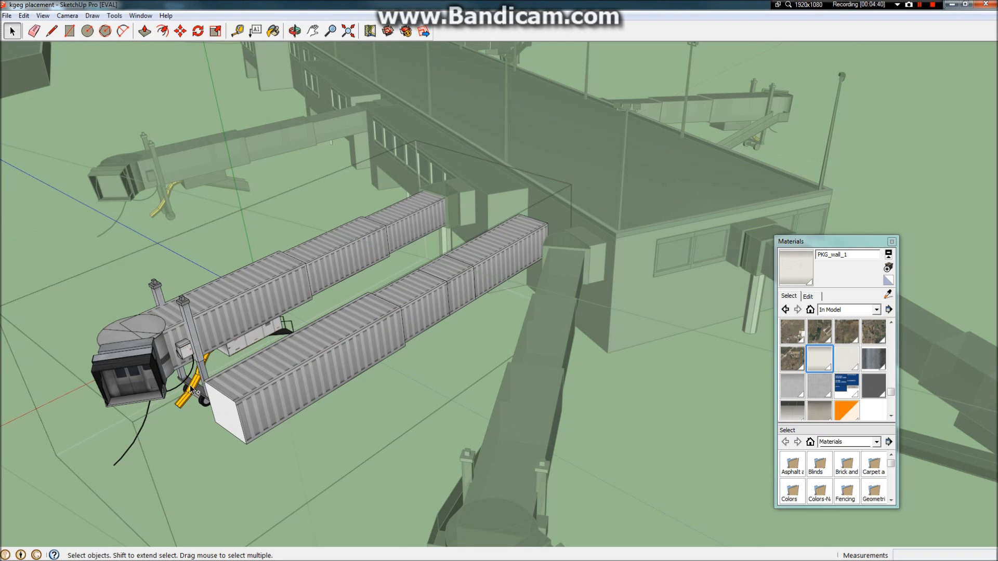
key("ctrl+y")
key("ctrl+y")
key("ctrl+y")
scroll(308, 389, "down", 10)
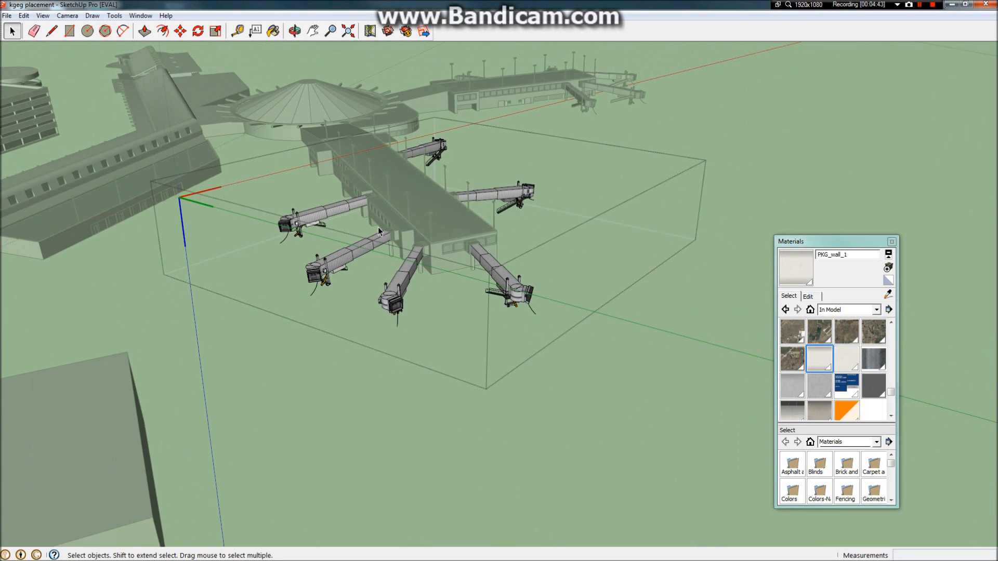
left_click(258, 372)
Step: Switch to the Jet_Map image in Windows Photo Viewer to look at the jet bridge texture map
scroll(320, 257, "up", 5)
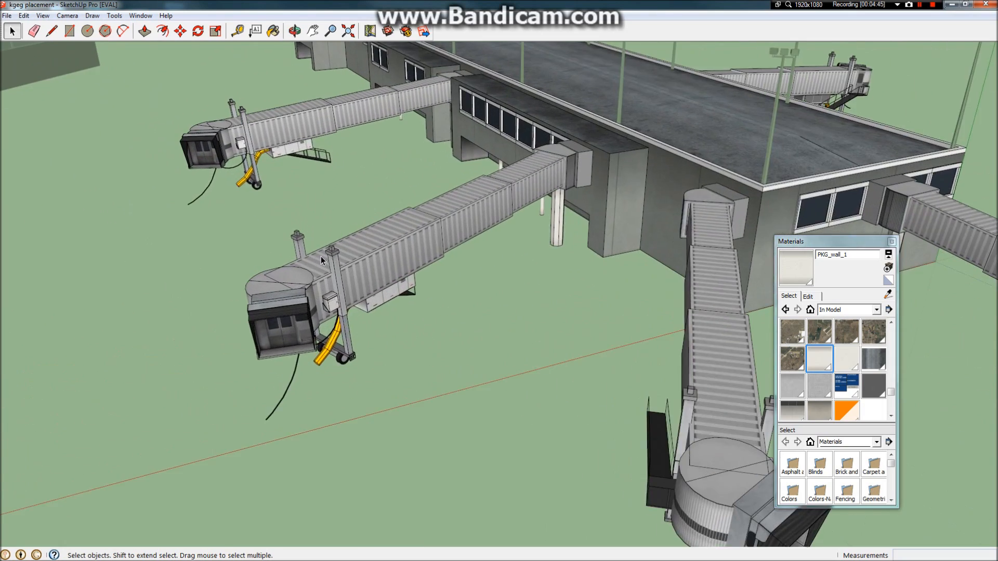
scroll(322, 260, "up", 2)
key("super")
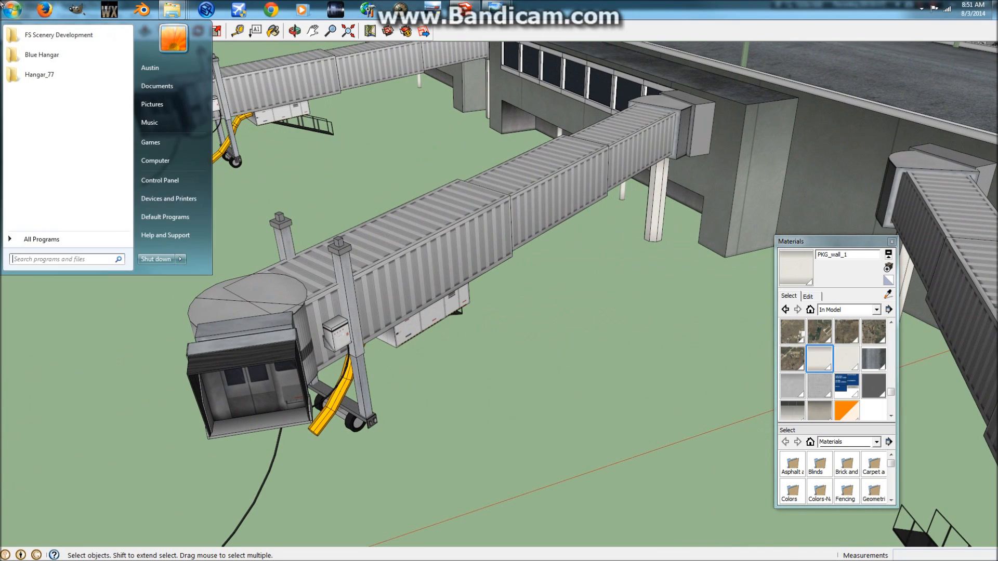
left_click(491, 7)
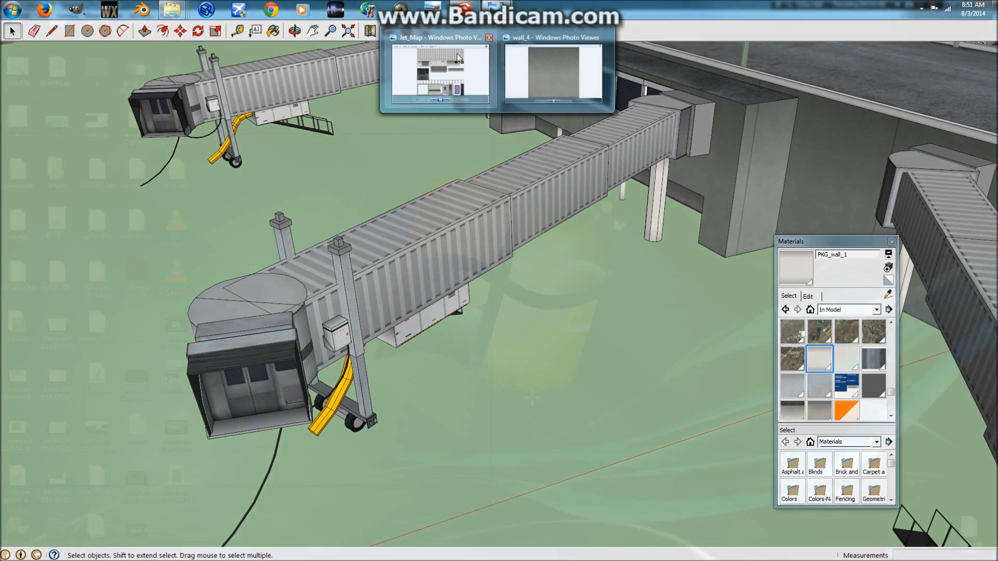
left_click(457, 54)
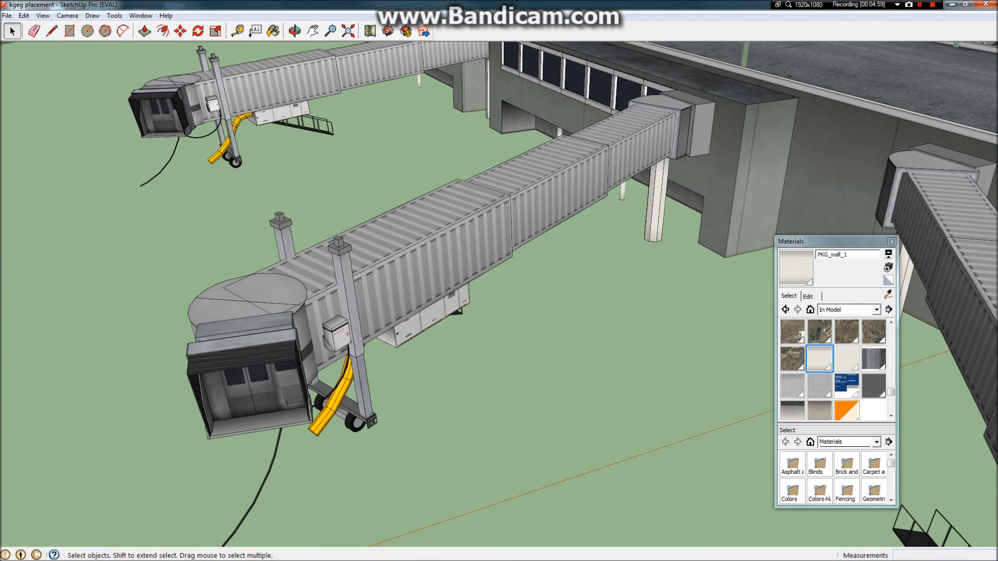
Step: Bring up the FS Scenery folder in Windows Explorer to view its contents, and return to the SketchUp model
left_click(12, 7)
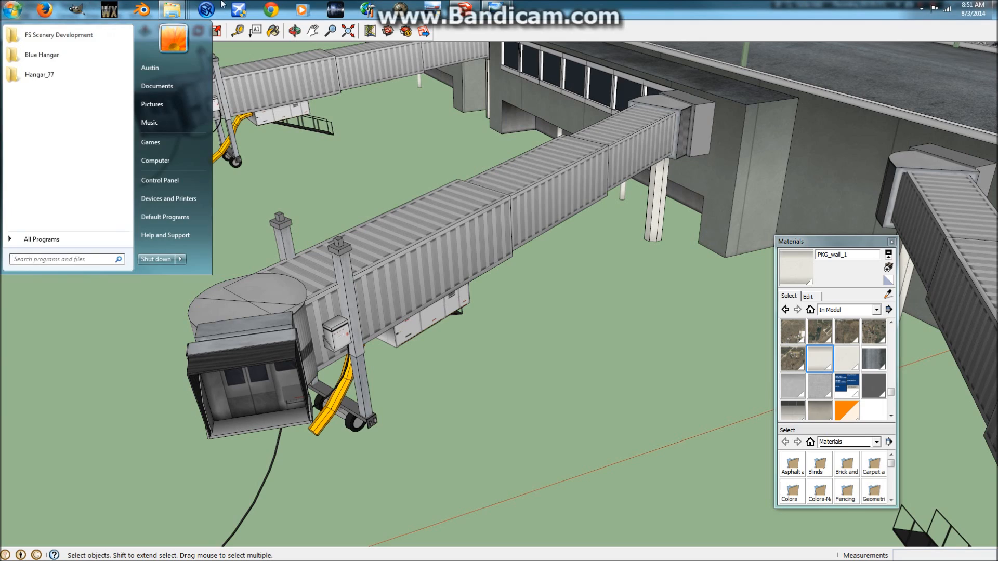
left_click(172, 9)
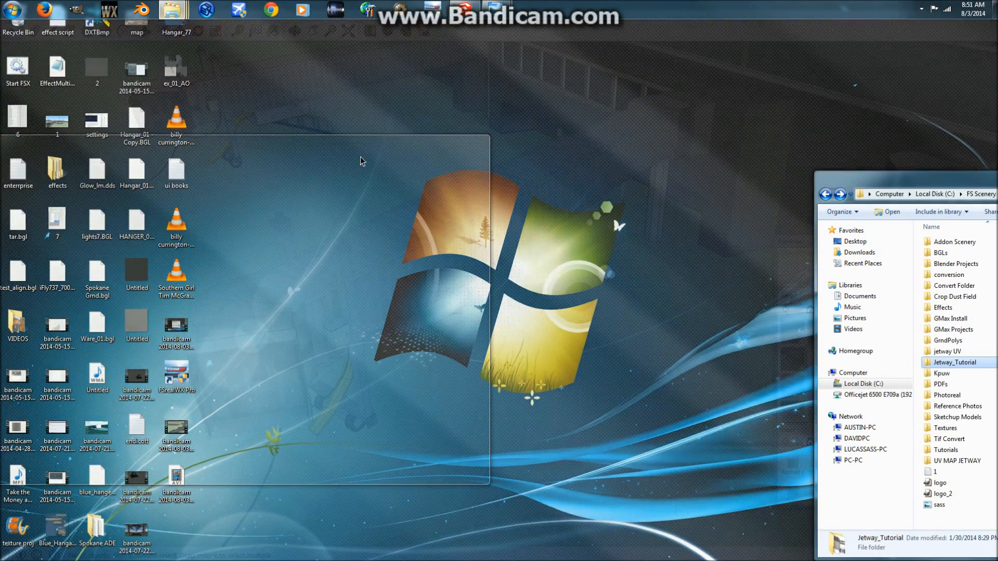
left_click(170, 85)
left_click_drag(988, 179, 997, 123)
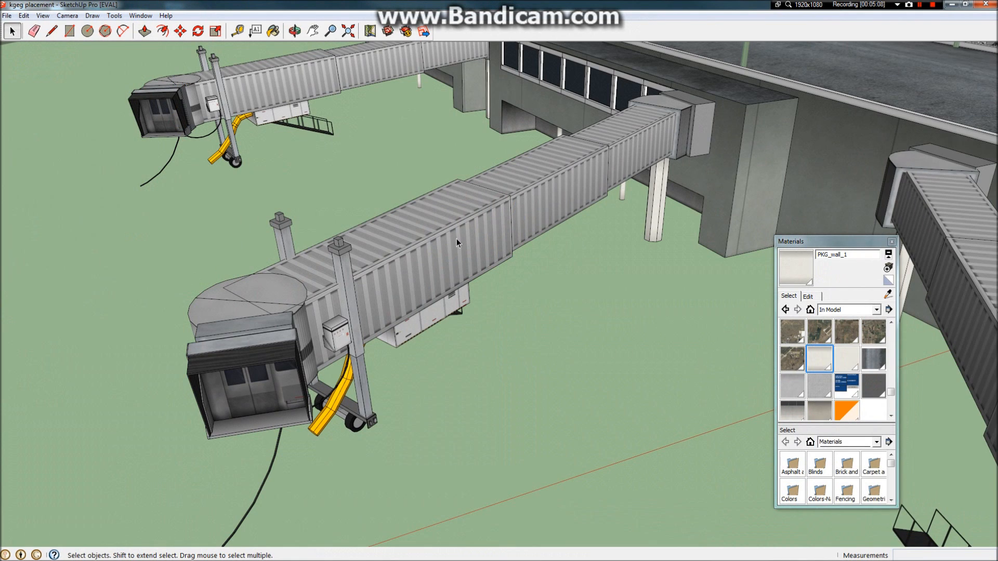
Step: Examine the corrugated roofs and sides of the jet bridge tunnels and their connections to the concourse wall
mouse_move(437, 284)
middle_mouse_down()
mouse_move(458, 343)
mouse_move(538, 476)
middle_mouse_up()
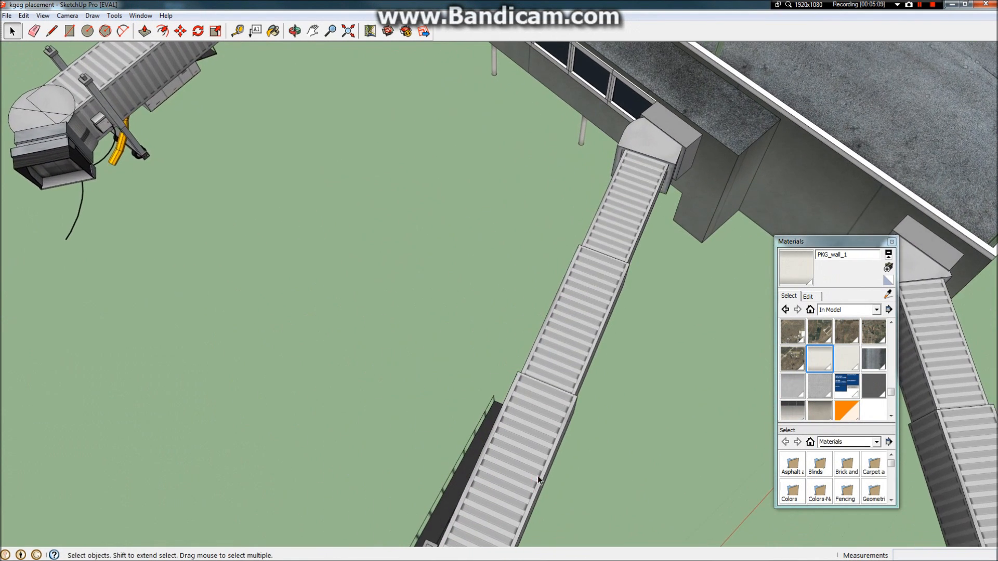
scroll(573, 280, "up", 5)
scroll(573, 279, "up", 2)
middle_click_drag(579, 292, 767, 65)
scroll(522, 359, "down", 8)
middle_click_drag(455, 366, 525, 557)
scroll(326, 192, "up", 5)
scroll(348, 307, "down", 4)
scroll(385, 451, "up", 4)
scroll(533, 226, "up", 4)
scroll(542, 226, "down", 4)
middle_click_drag(541, 226, 582, 198)
scroll(572, 330, "up", 3)
scroll(572, 322, "down", 3)
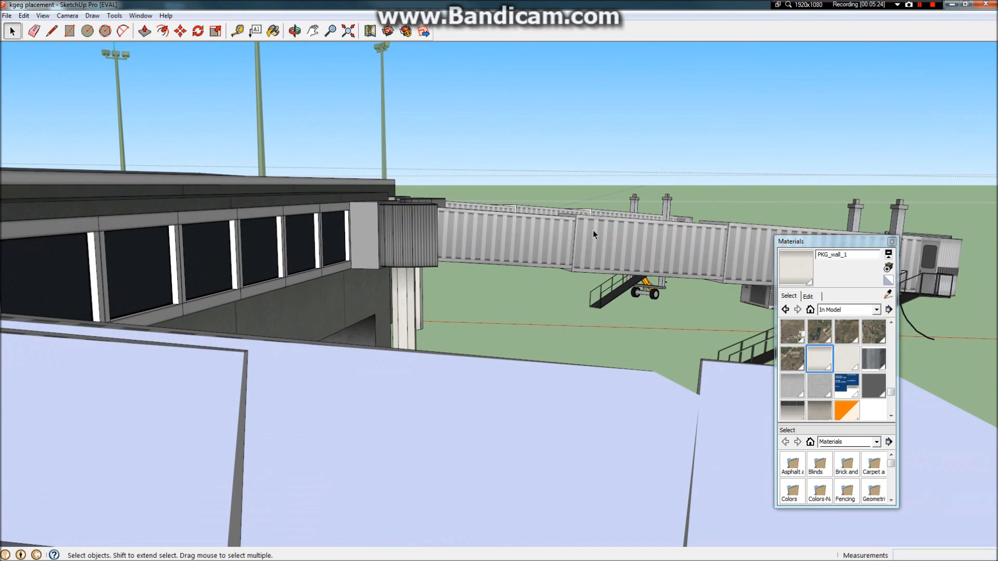
middle_click_drag(700, 264, 594, 165)
middle_click_drag(668, 174, 245, 334)
scroll(146, 395, "up", 4)
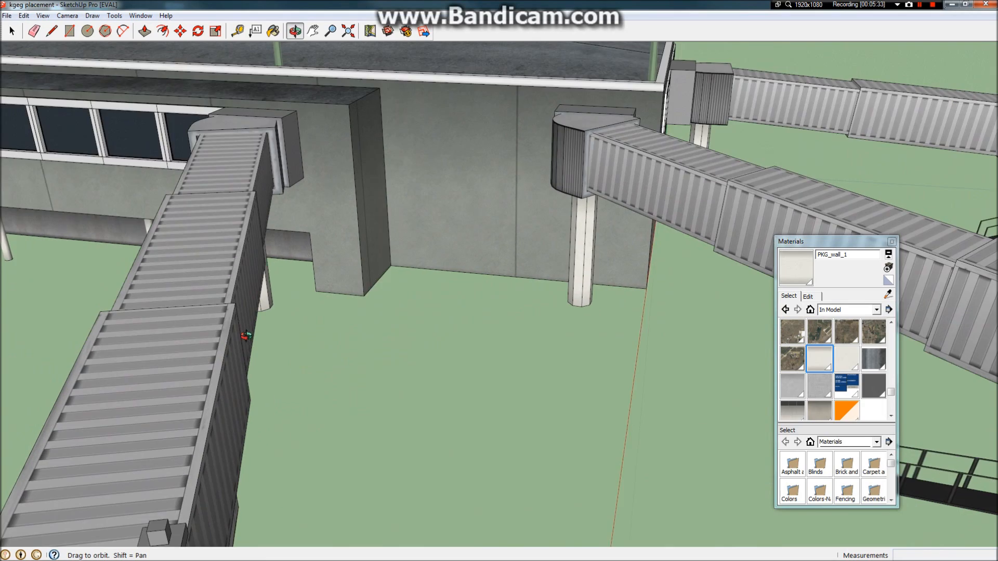
Step: Examine the jet bridges around the end of the concourse, including their tunnels, cabs and wall connections, from above and near ground level
scroll(245, 336, "down", 10)
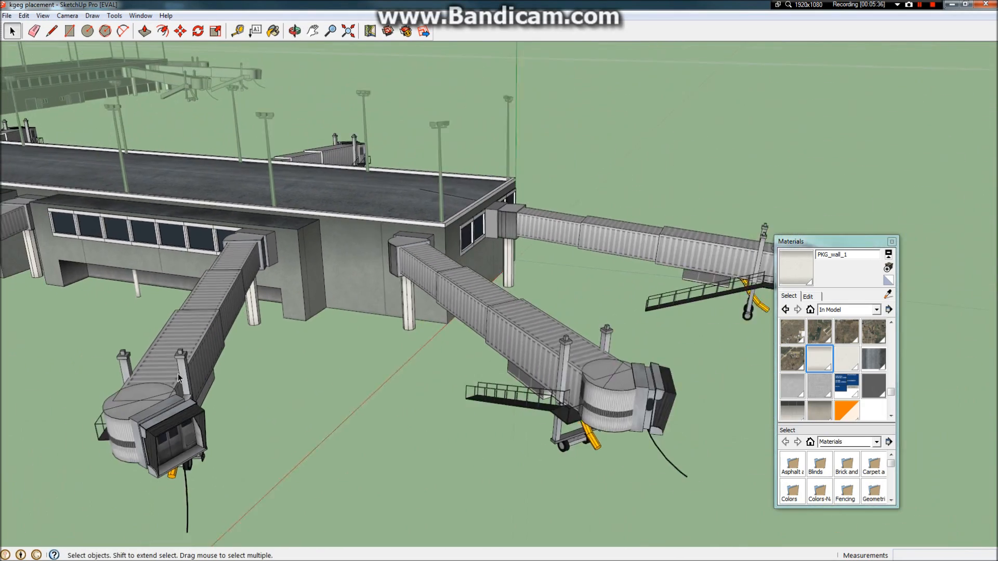
scroll(246, 336, "down", 2)
key("space")
scroll(296, 307, "up", 8)
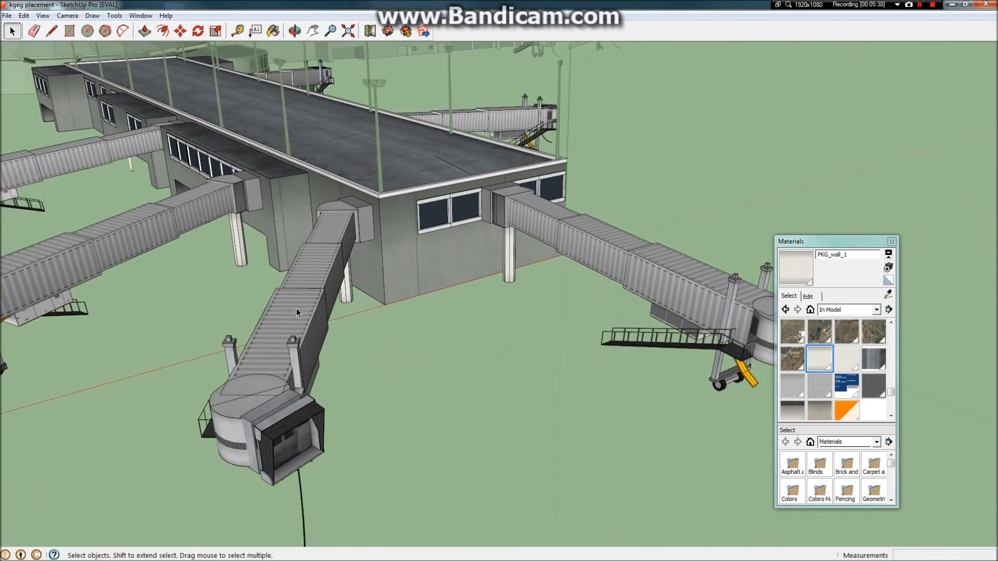
middle_click_drag(315, 315, 257, 273)
scroll(257, 272, "down", 5)
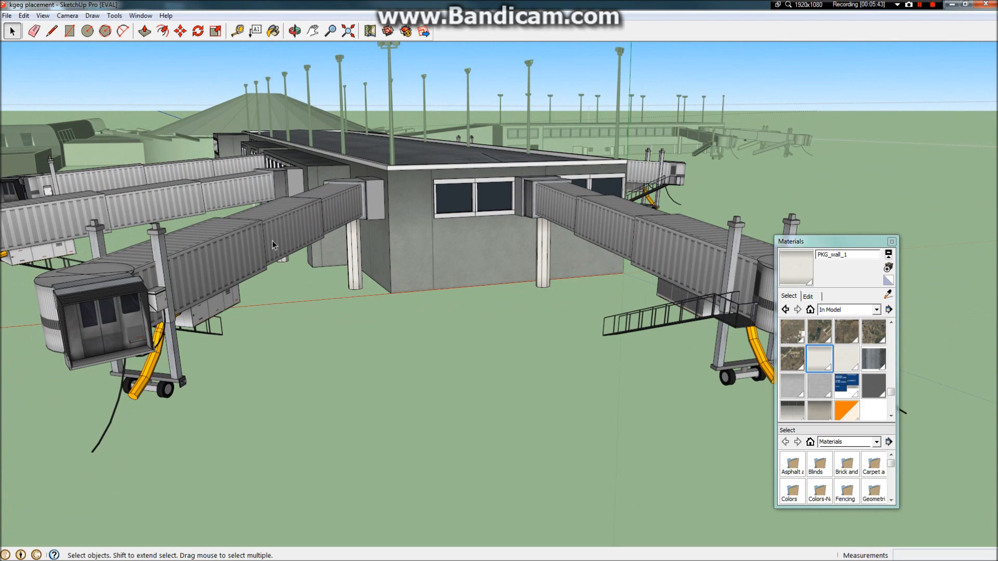
middle_click_drag(273, 241, 443, 232)
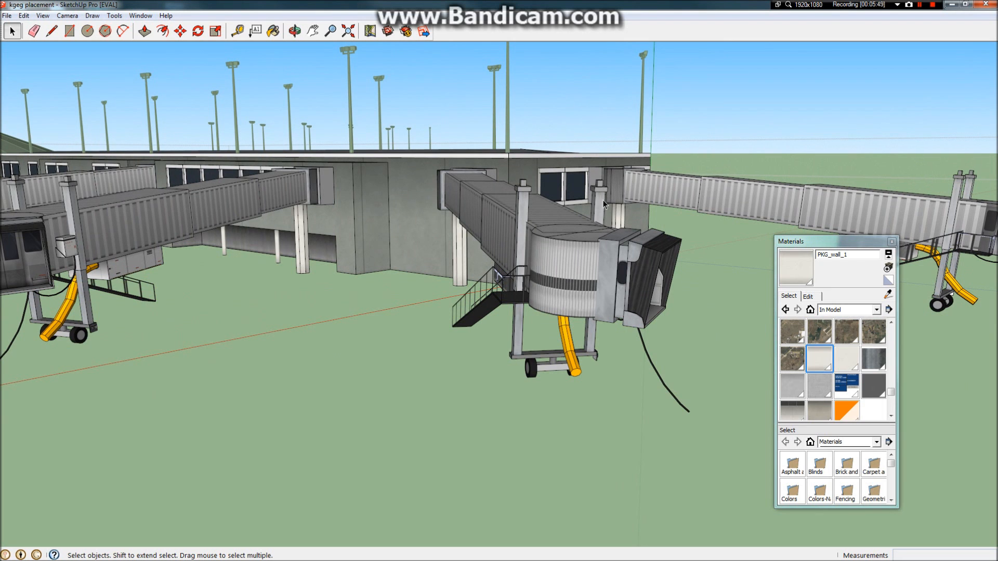
scroll(563, 269, "up", 2)
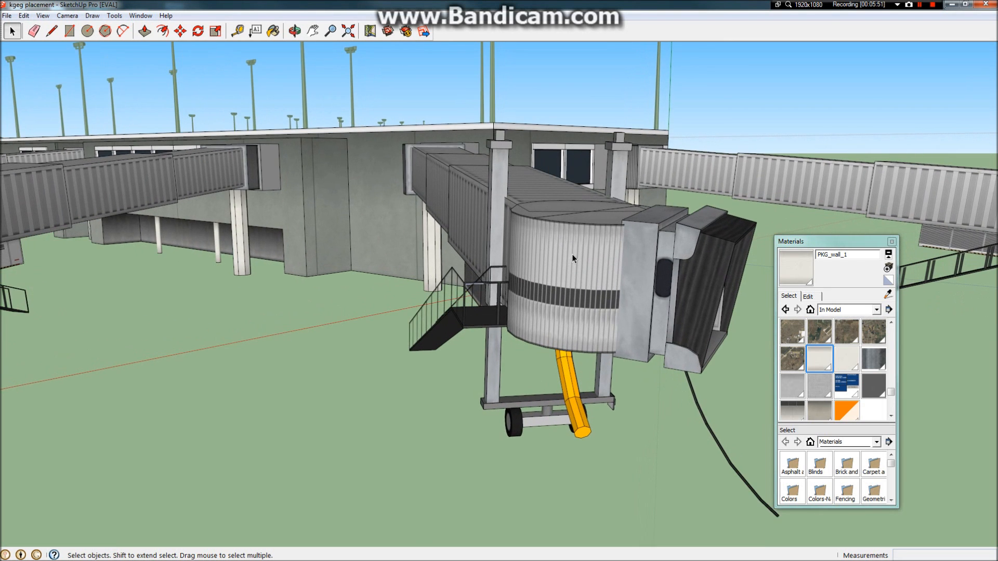
middle_click_drag(573, 254, 670, 311)
scroll(498, 137, "down", 5)
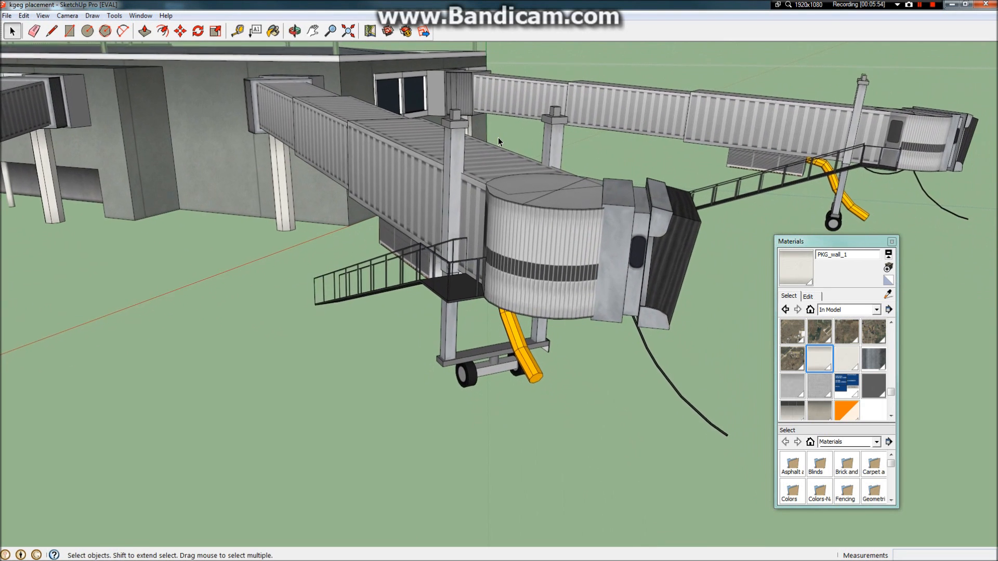
middle_click_drag(403, 149, 151, 223)
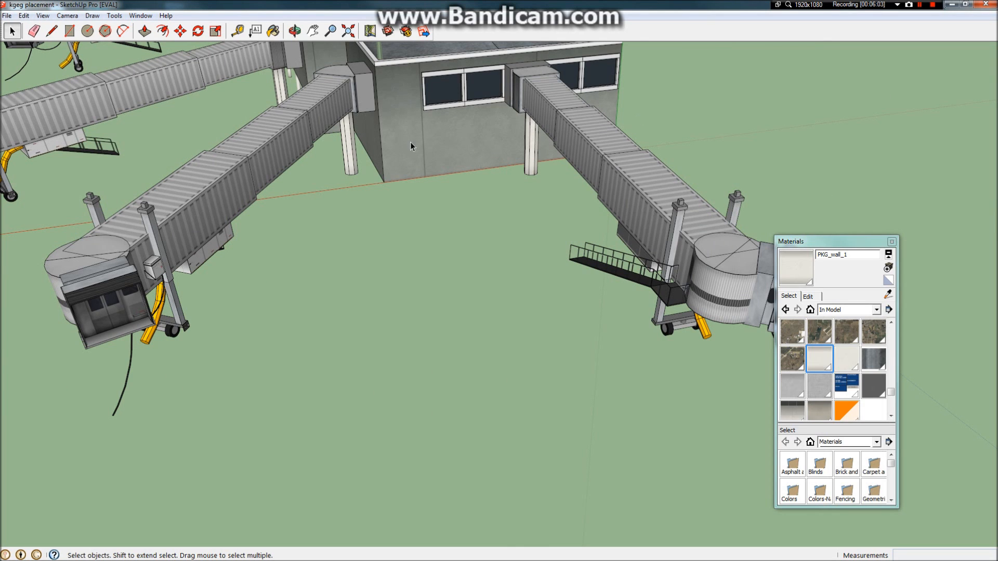
scroll(426, 146, "down", 5)
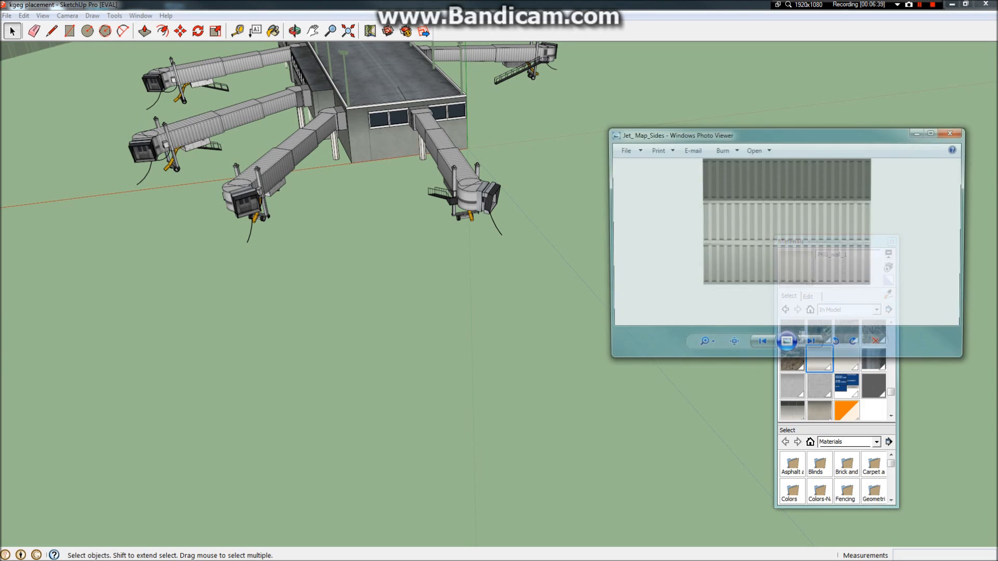
Step: View the Jet_ Map_Sides texture in Windows Photo Viewer and enlarge the viewer window to show the image bigger
scroll(859, 243, "up", 4)
scroll(859, 243, "down", 4)
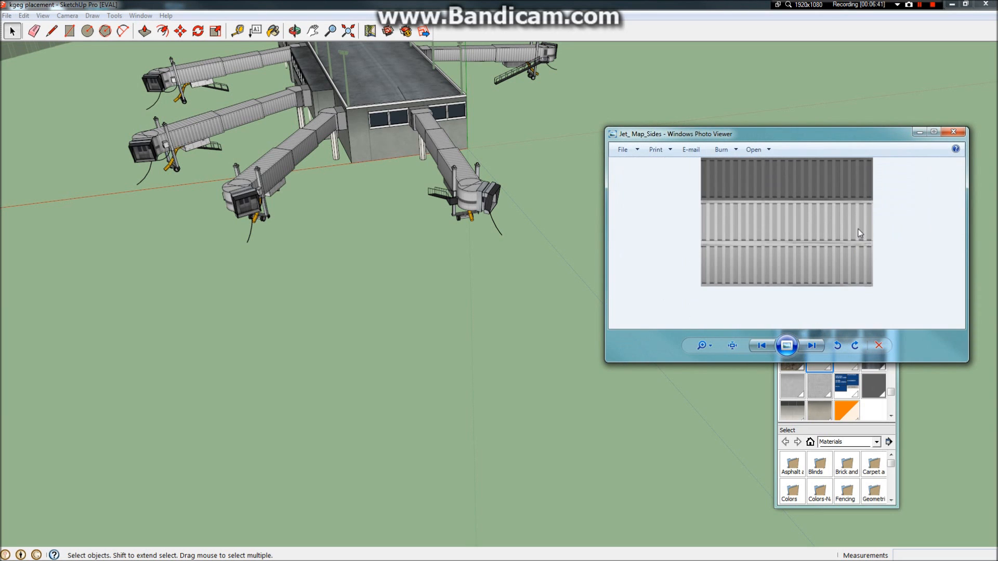
left_click_drag(946, 362, 964, 485)
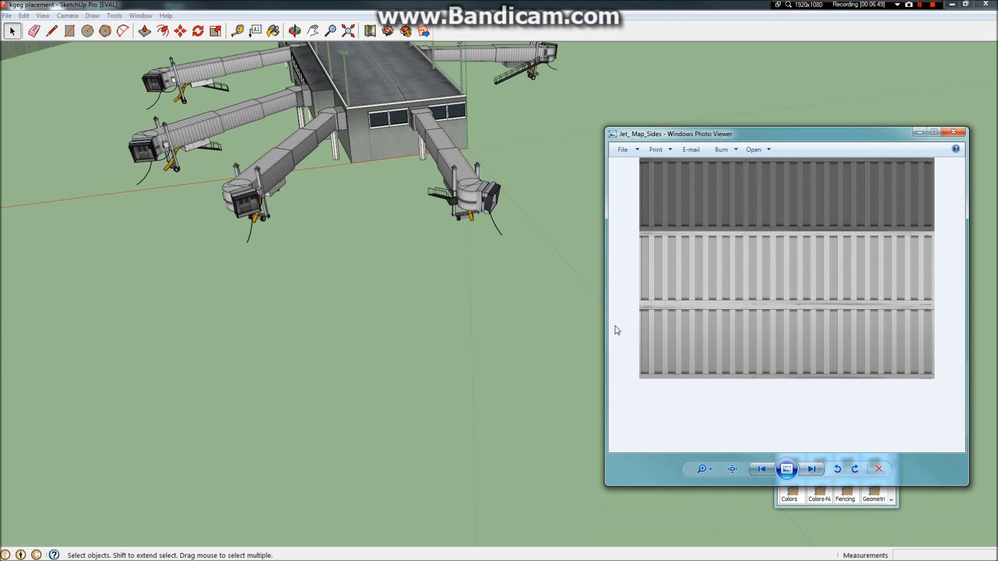
left_click_drag(606, 333, 446, 428)
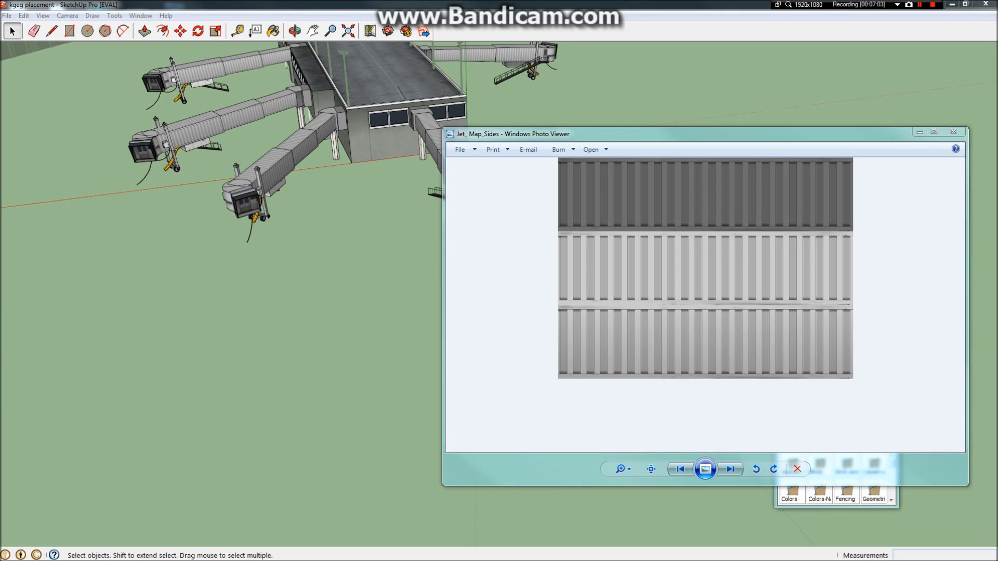
Step: Bring up the Spokane Textures folder in Windows Explorer and move it aside to uncover the Jet_ Map_Sides image
key("alt+Tab")
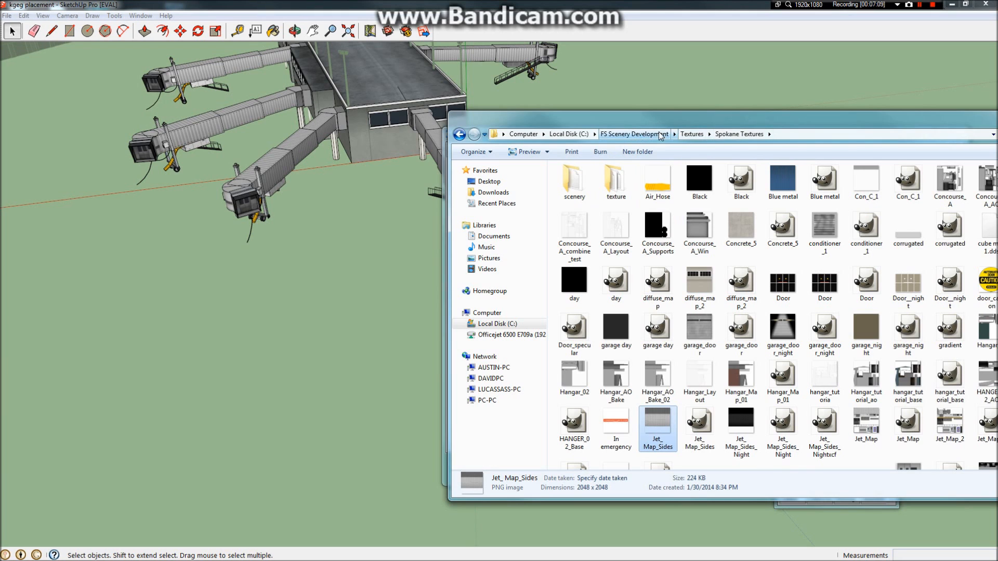
key("alt+Tab")
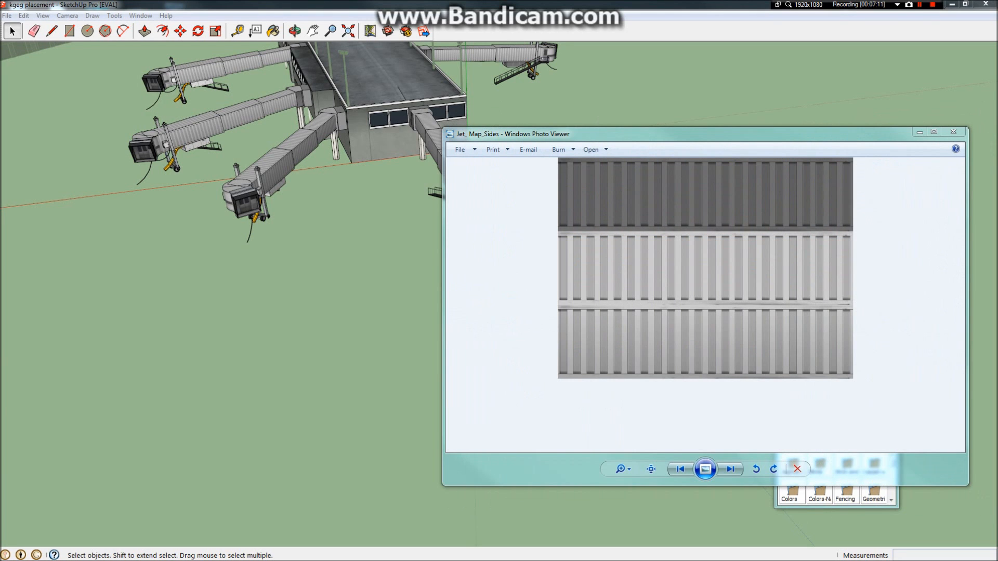
key("alt+Tab")
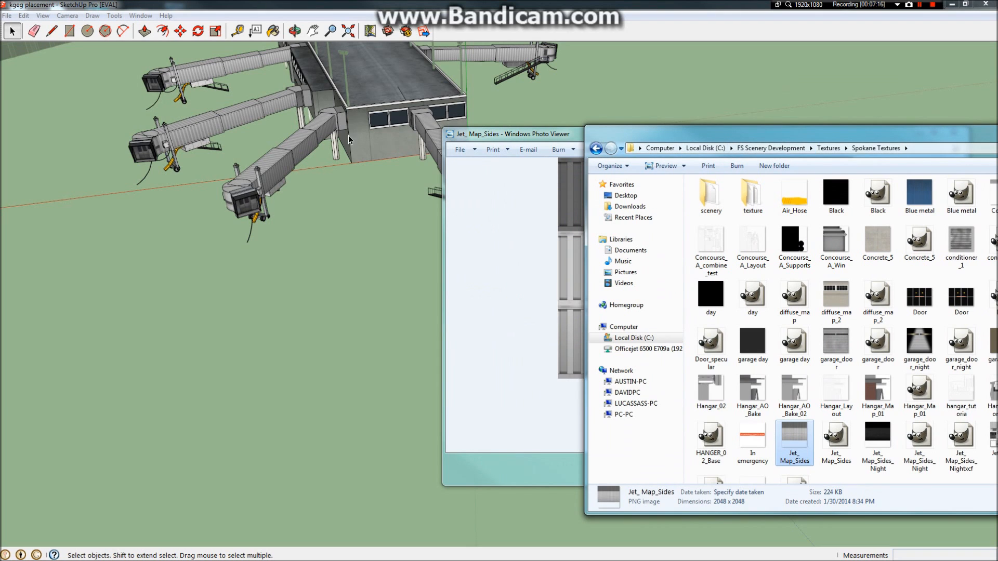
left_click_drag(860, 139, 997, 150)
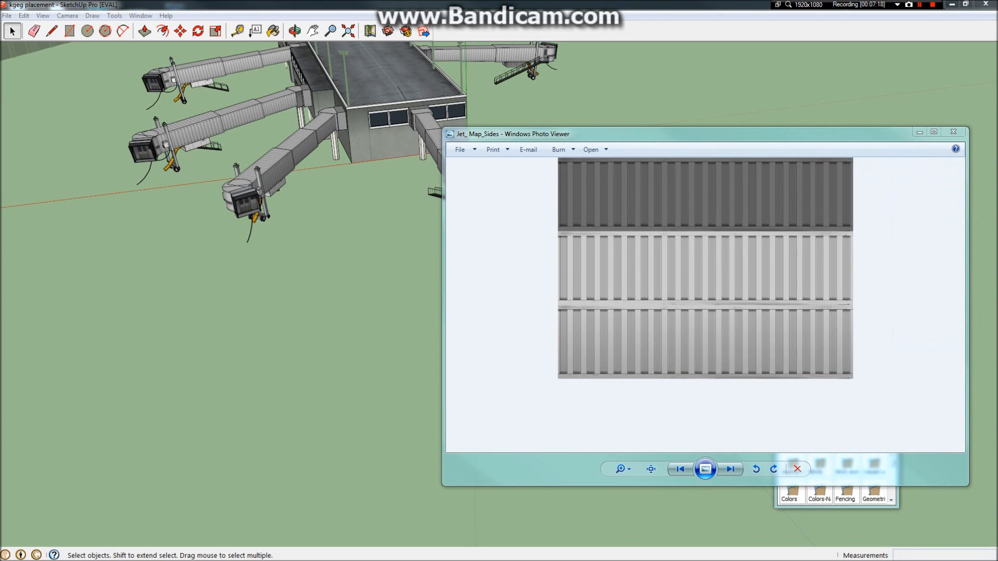
Step: Move the Jet_ Map_Sides image clear of the Materials window and inspect its corrugated strips up close
left_click_drag(836, 139, 737, 143)
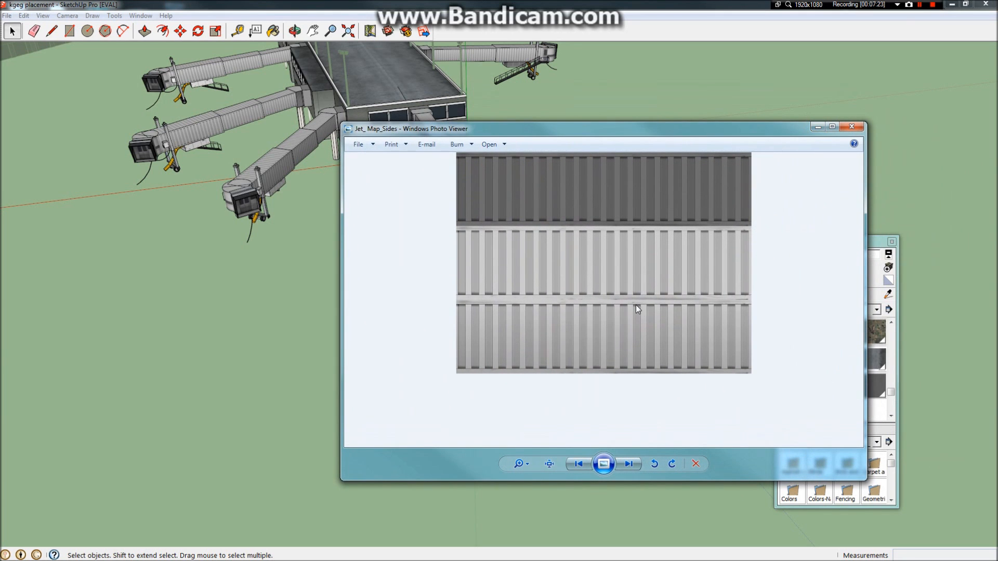
scroll(668, 191, "up", 3)
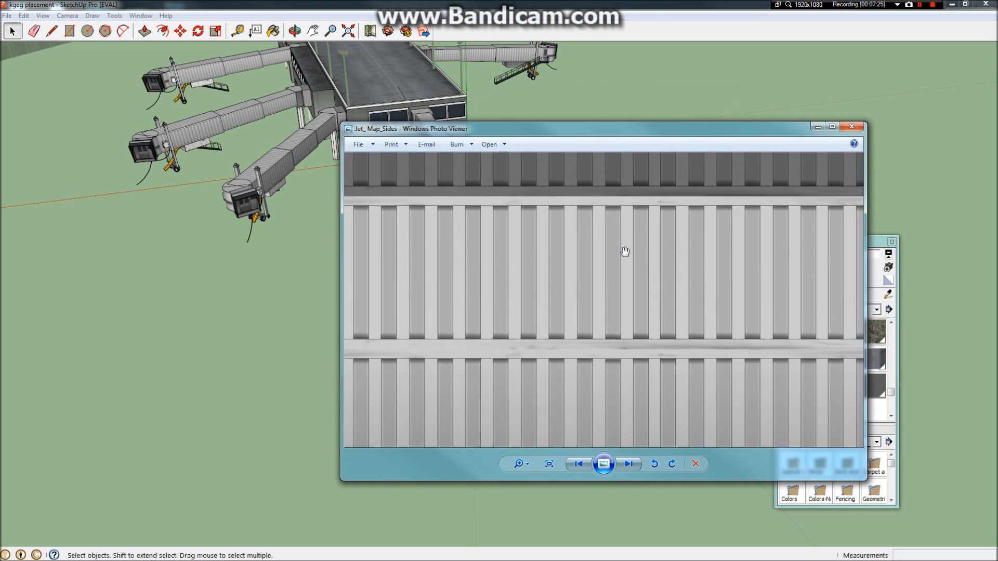
scroll(671, 239, "down", 3)
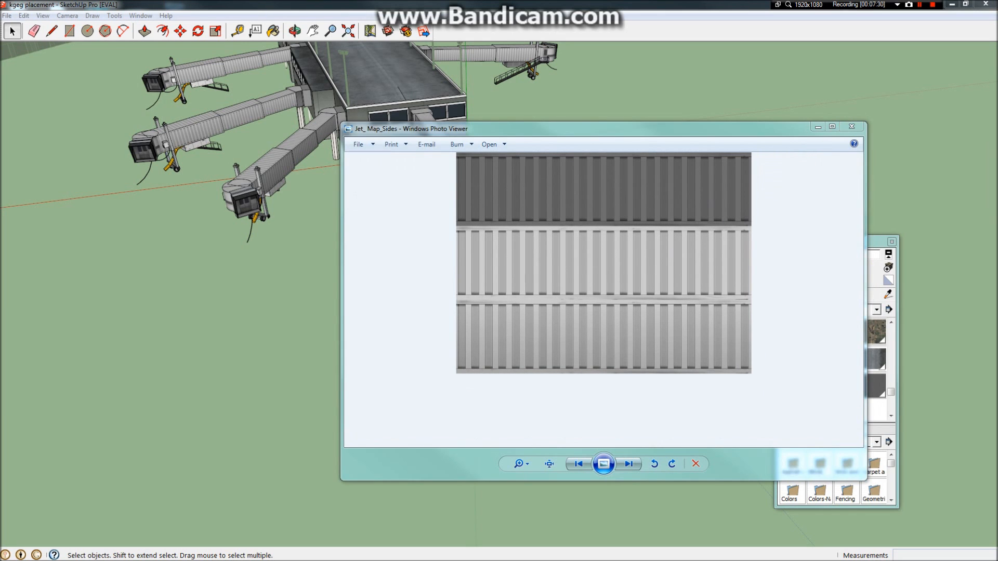
Step: Arrange the Jet_Map and Jet_ Map_Sides images side by side to compare the two jet bridge textures
left_click_drag(997, 145, 353, 221)
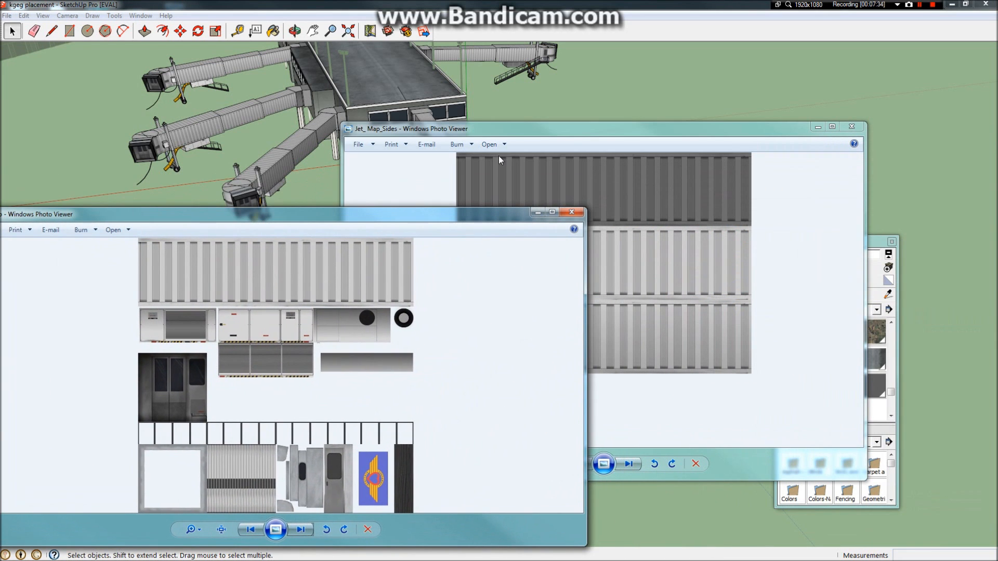
left_click_drag(522, 127, 757, 129)
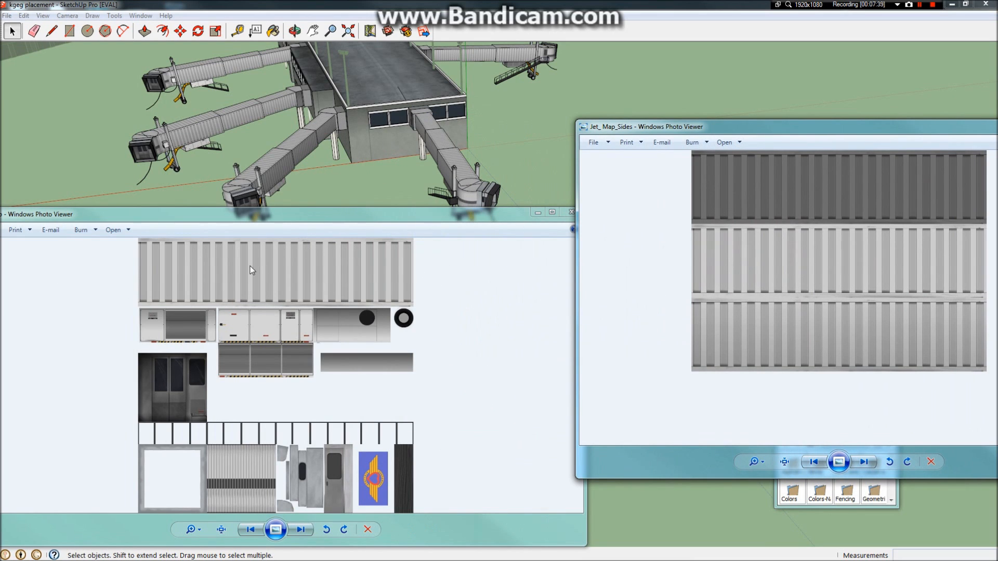
left_click_drag(715, 133, 392, 146)
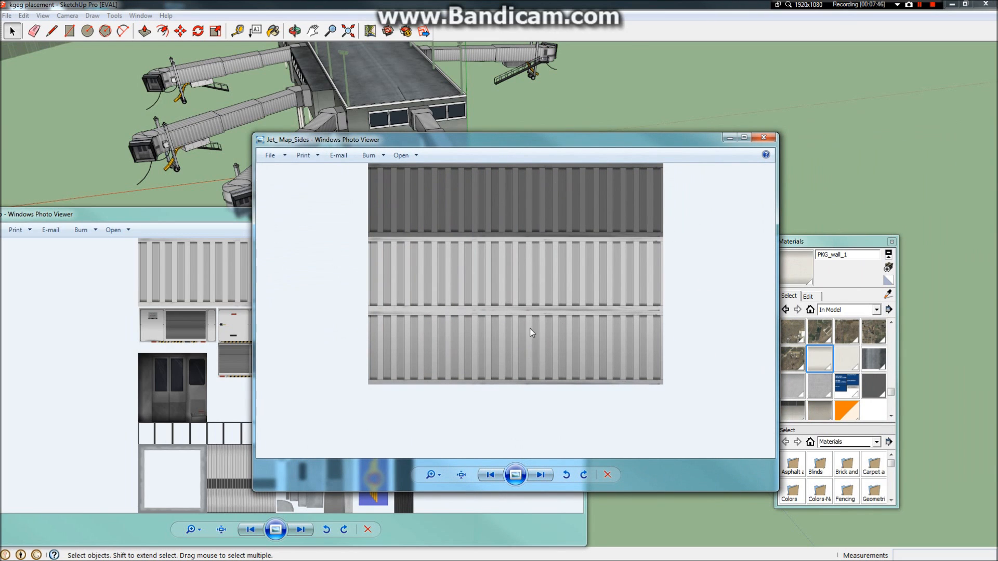
left_click_drag(517, 140, 754, 185)
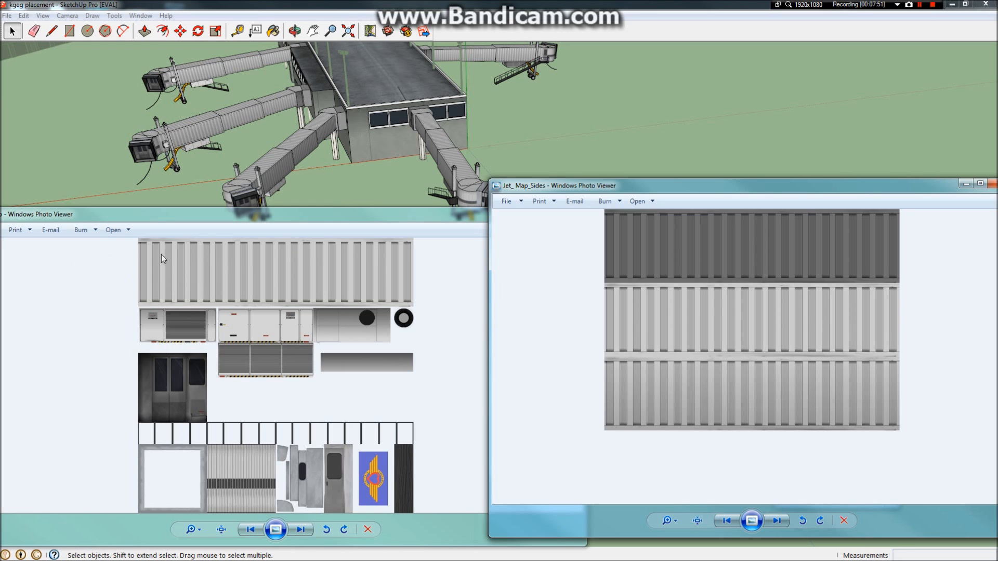
left_click_drag(412, 218, 388, 339)
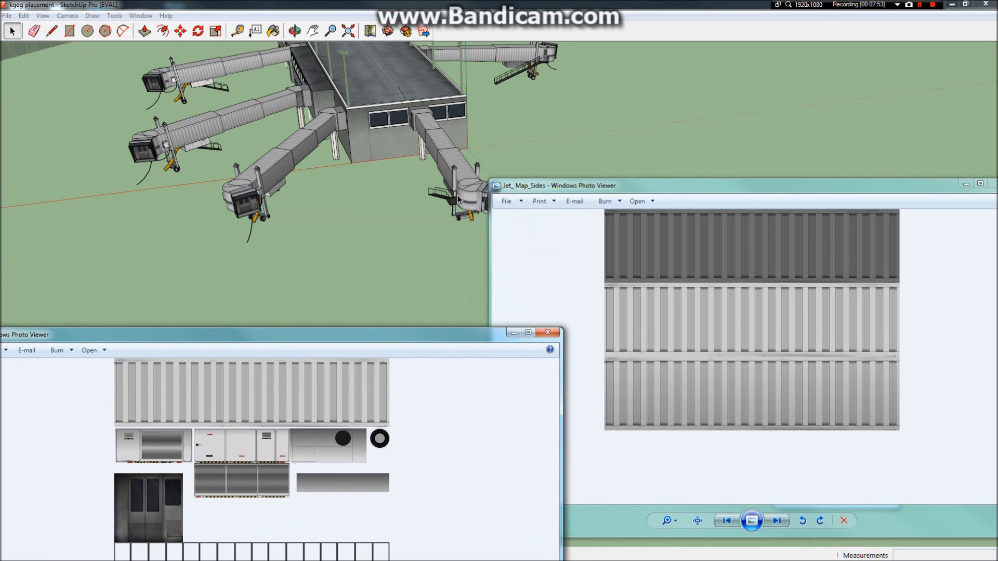
Step: Return to the SketchUp model and examine the rounded cab, its roof and the adjoining tunnel of a jet bridge
left_click(481, 160)
scroll(451, 190, "up", 10)
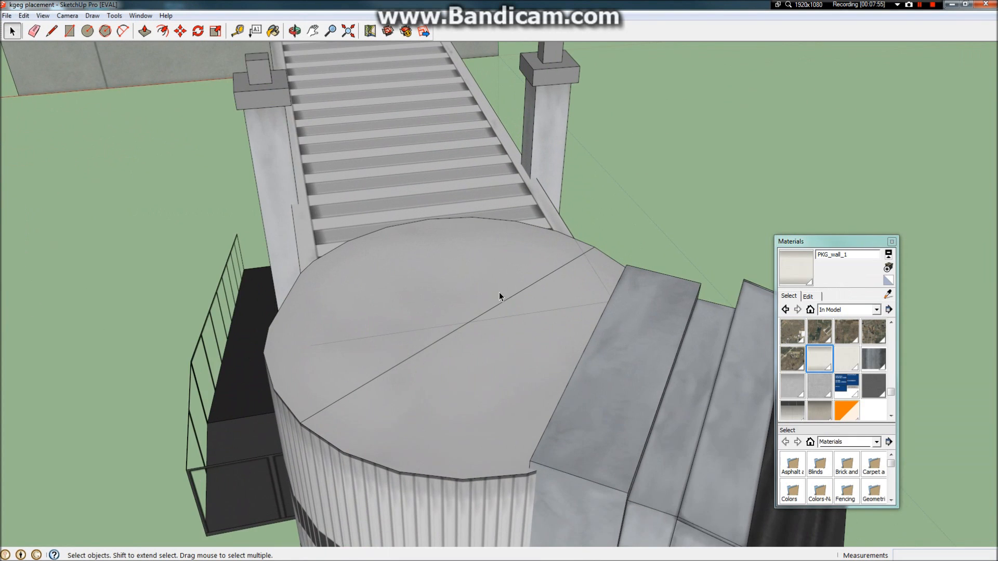
mouse_move(500, 297)
middle_mouse_down()
mouse_move(209, 332)
mouse_move(65, 280)
middle_mouse_up()
scroll(521, 86, "down", 4)
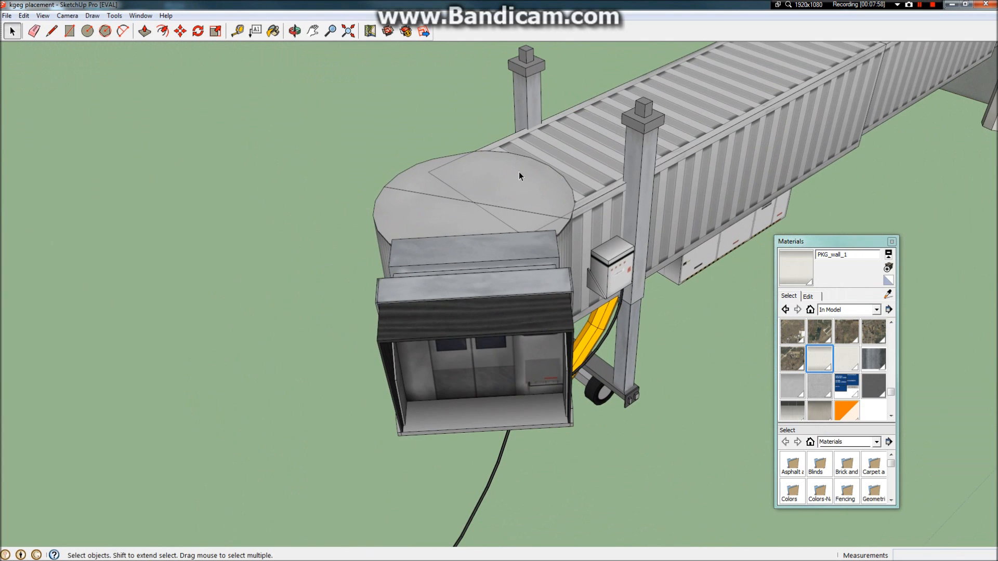
scroll(521, 176, "down", 1)
scroll(538, 184, "down", 3)
middle_click_drag(777, 154, 546, 166)
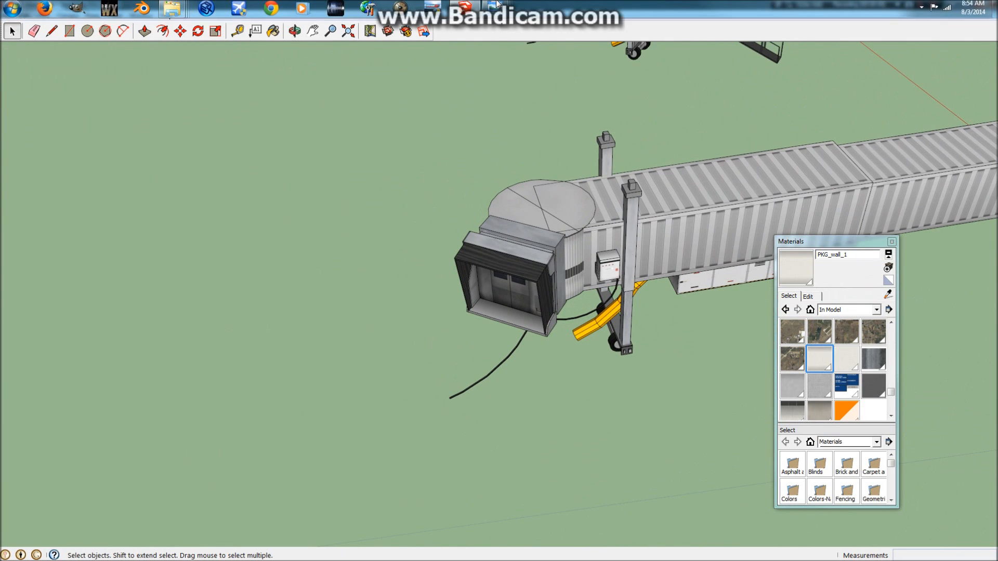
Step: Switch to Windows Photo Viewer, advance from Jet_ Map_Sides to Jet_ Map_Sides_Night and inspect the night texture's dark and corrugated areas
mouse_move(497, 4)
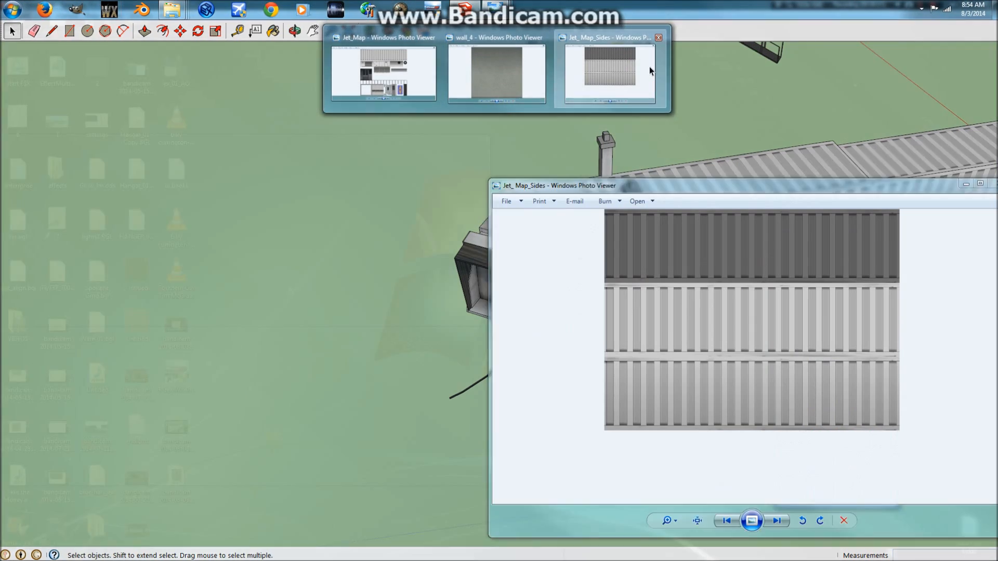
left_click(650, 66)
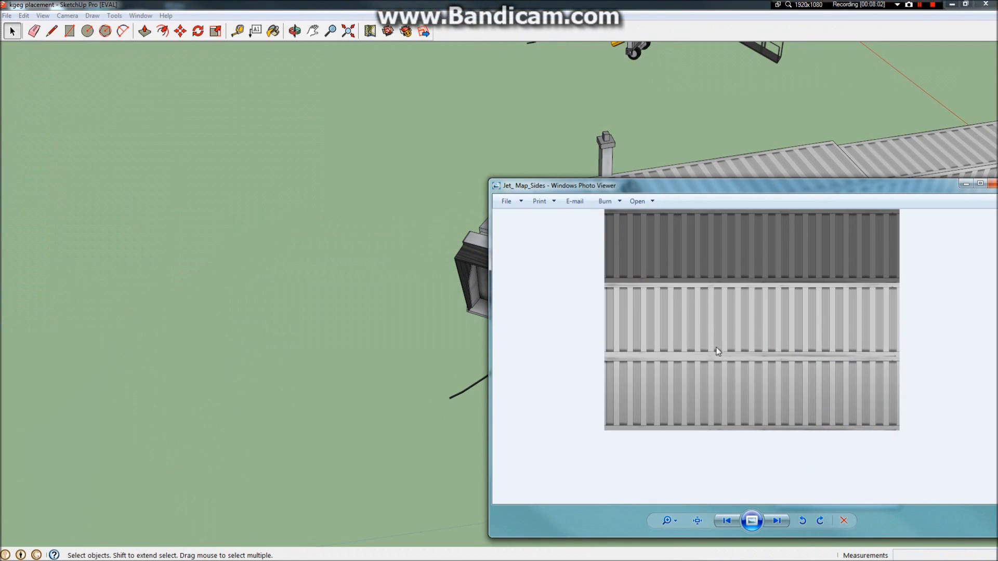
left_click(777, 524)
scroll(738, 317, "up", 2)
scroll(740, 328, "down", 1)
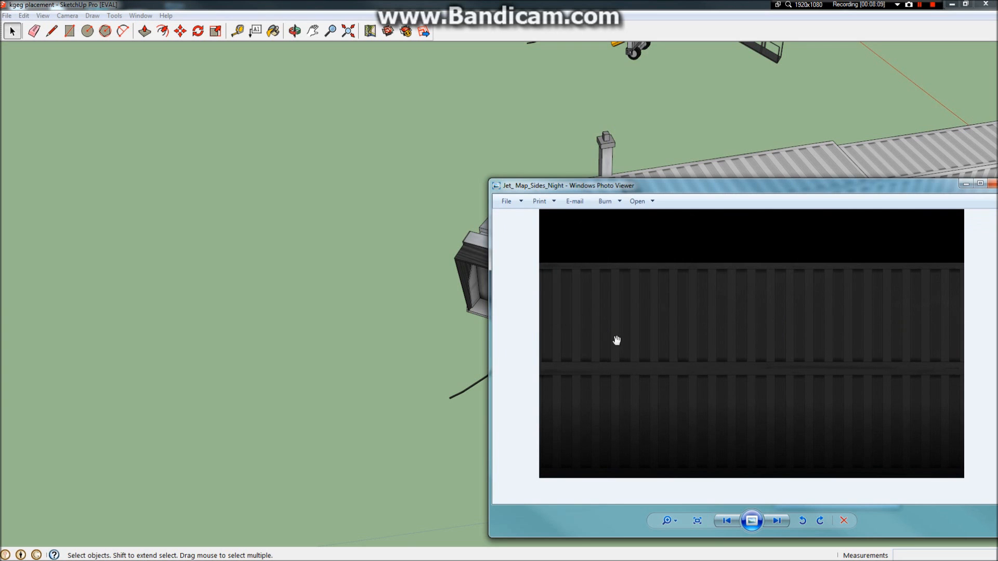
left_click_drag(782, 439, 776, 310)
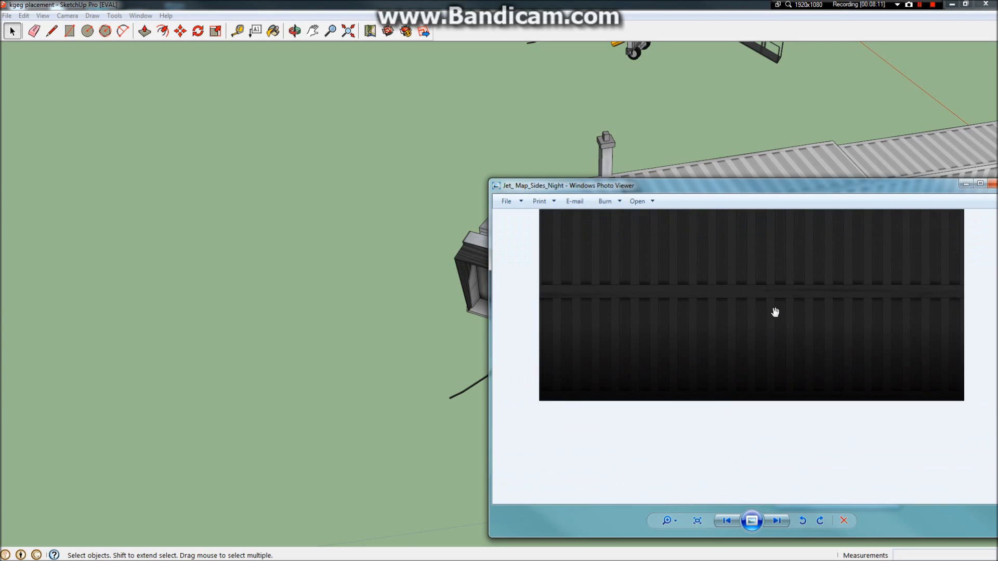
left_click_drag(790, 301, 798, 435)
scroll(797, 260, "up", 3)
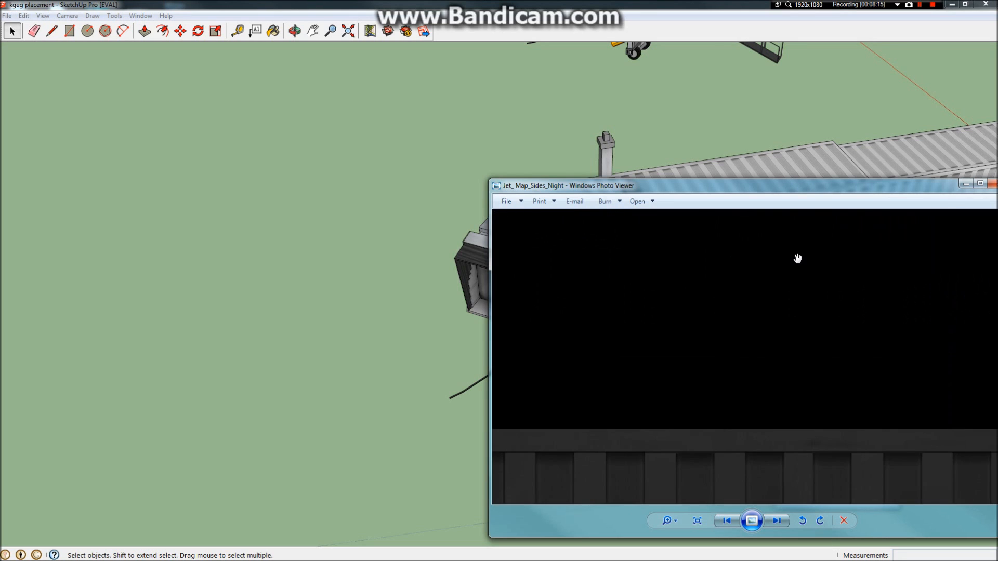
scroll(785, 332, "down", 3)
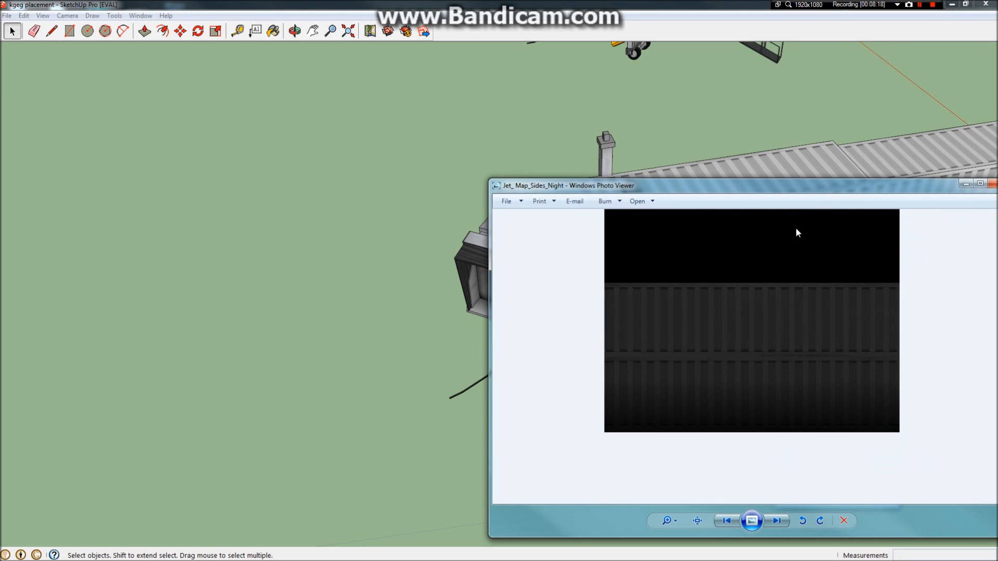
Step: Move the night texture image aside, return to the SketchUp model and examine the jet bridge tunnel's corrugated roof and side
left_click_drag(953, 187, 687, 411)
left_click(623, 239)
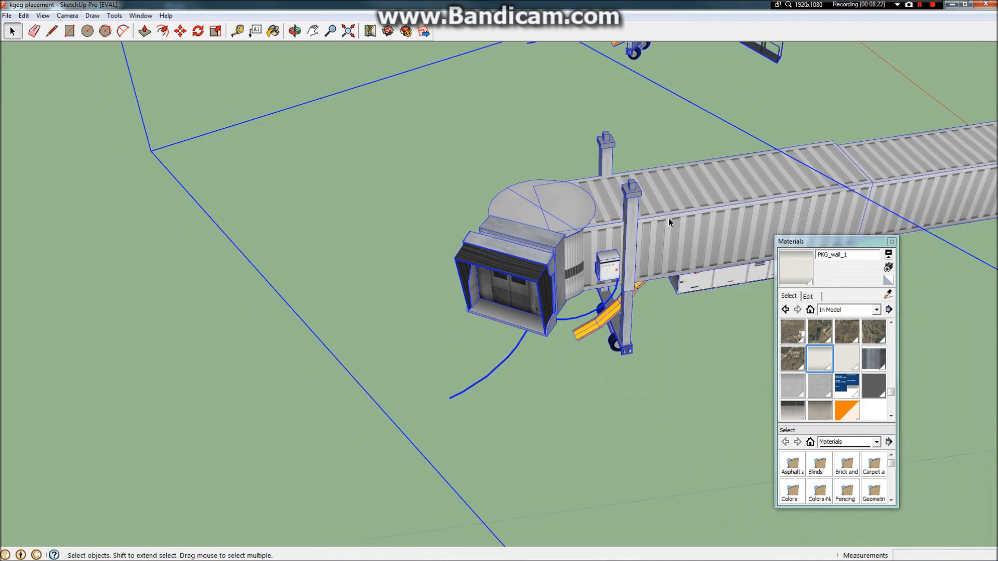
scroll(676, 228, "up", 3)
left_click(663, 398)
scroll(632, 230, "up", 2)
scroll(632, 230, "down", 5)
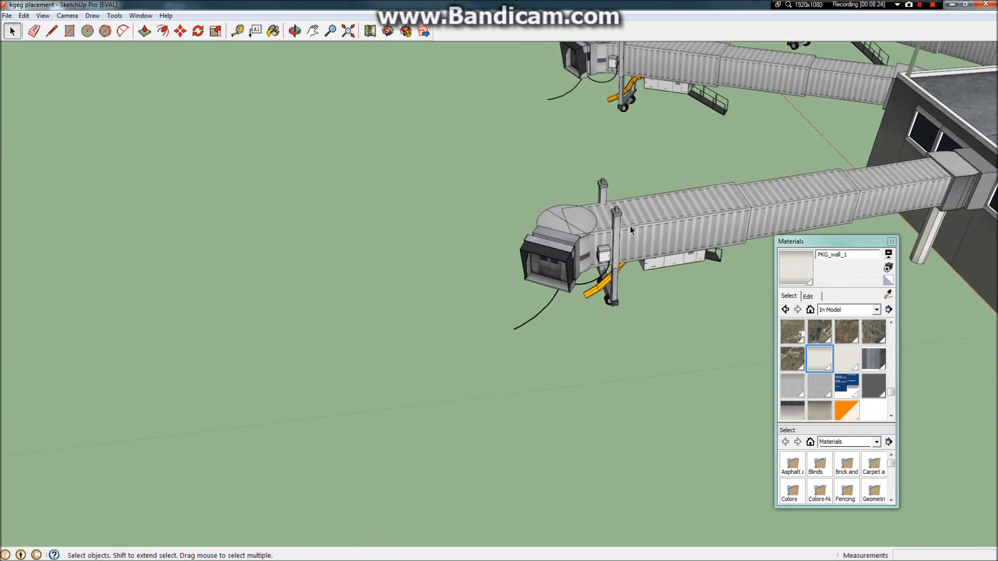
middle_click_drag(630, 226, 655, 267)
scroll(655, 267, "up", 6)
scroll(654, 235, "down", 5)
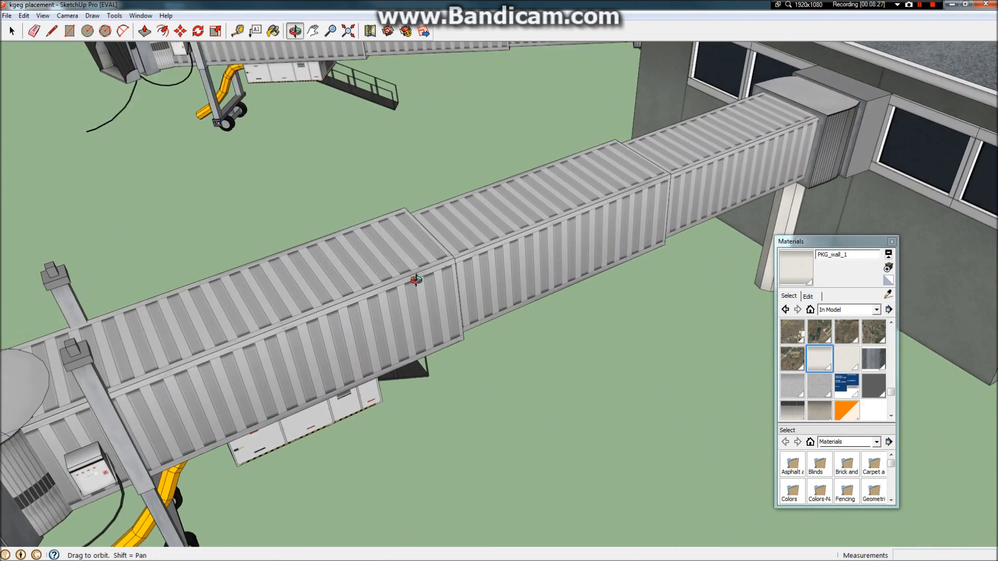
Step: Switch to the Jet_Map image in Windows Photo Viewer and place it beside the jet bridge tunnel for comparison
mouse_move(484, 4)
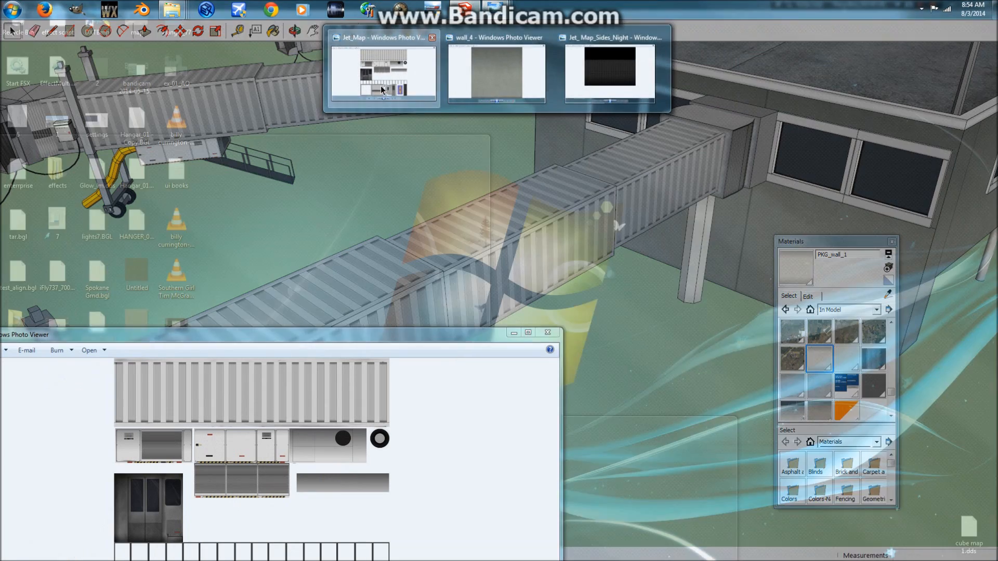
left_click(381, 85)
left_click_drag(405, 336, 647, 123)
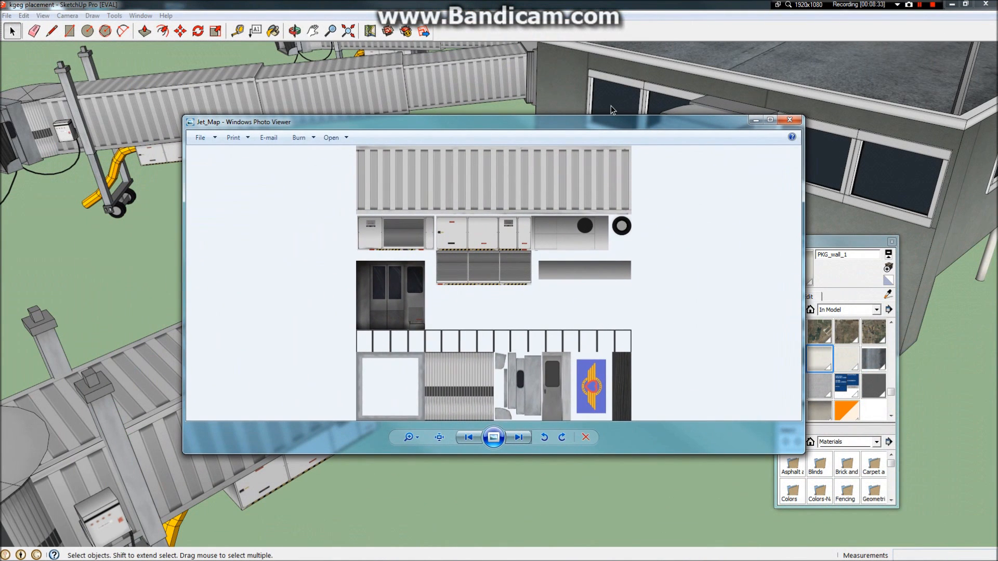
left_click_drag(487, 122, 753, 123)
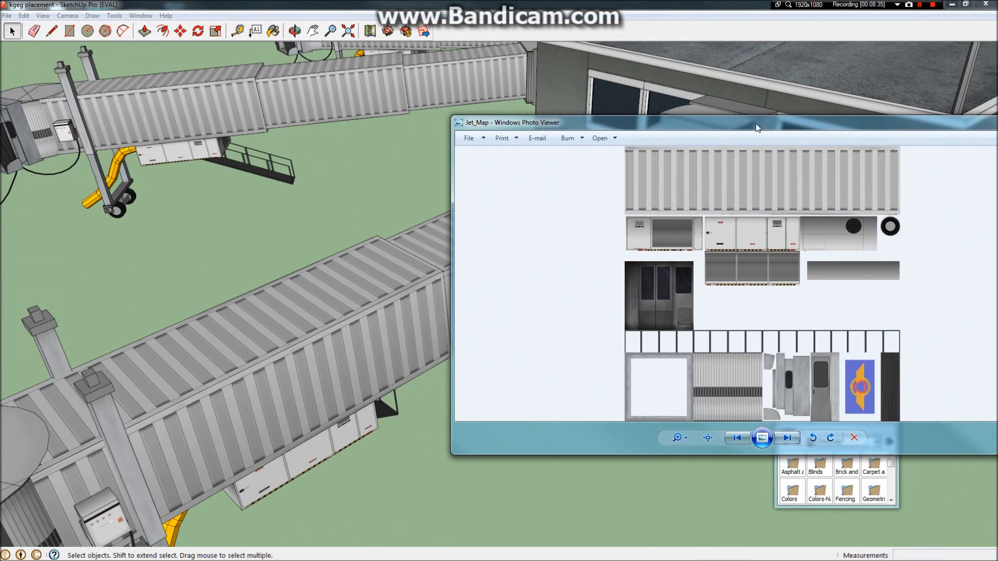
Step: Compare the jet bridge's cab doors with Jet_Map and inspect the map's corrugated, metal panel and door regions up close
mouse_move(285, 364)
middle_mouse_down()
mouse_move(379, 289)
mouse_move(446, 190)
mouse_move(465, 199)
middle_mouse_up()
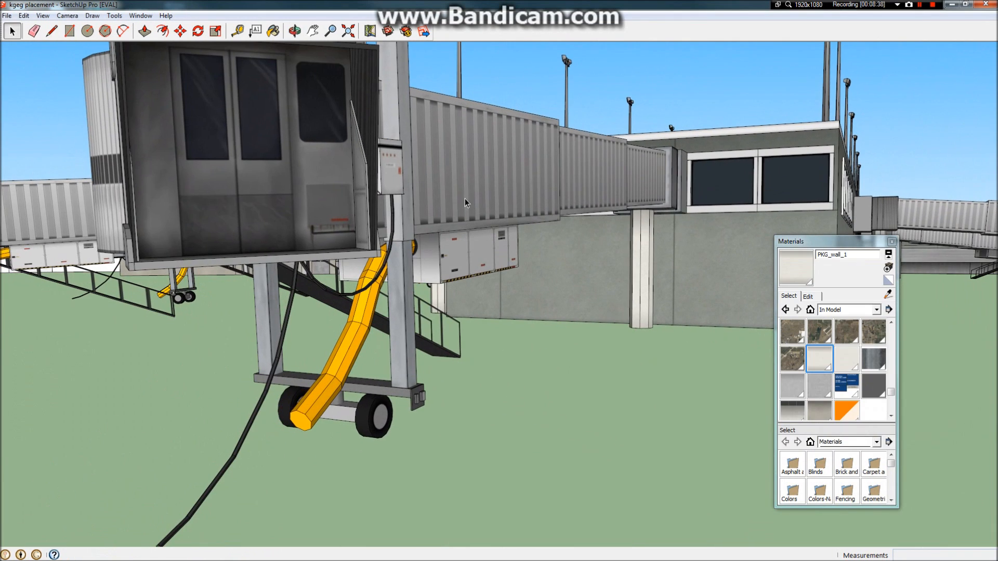
mouse_move(494, 7)
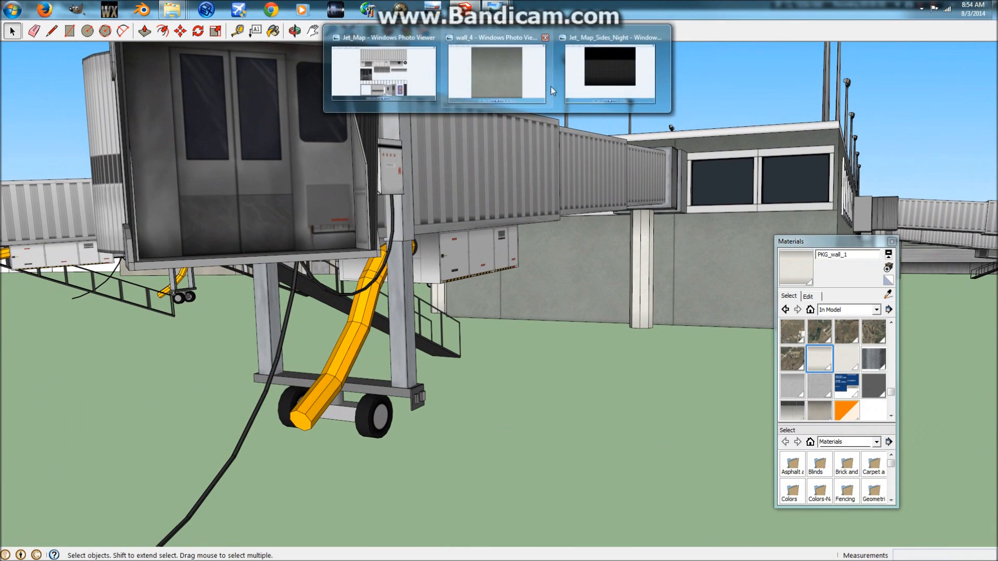
left_click(384, 73)
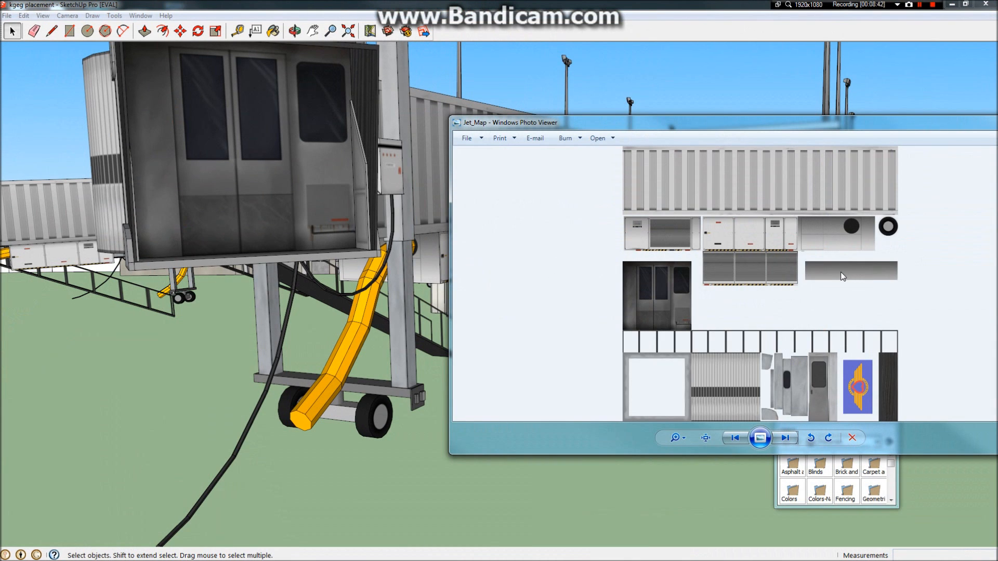
scroll(787, 387, "up", 4)
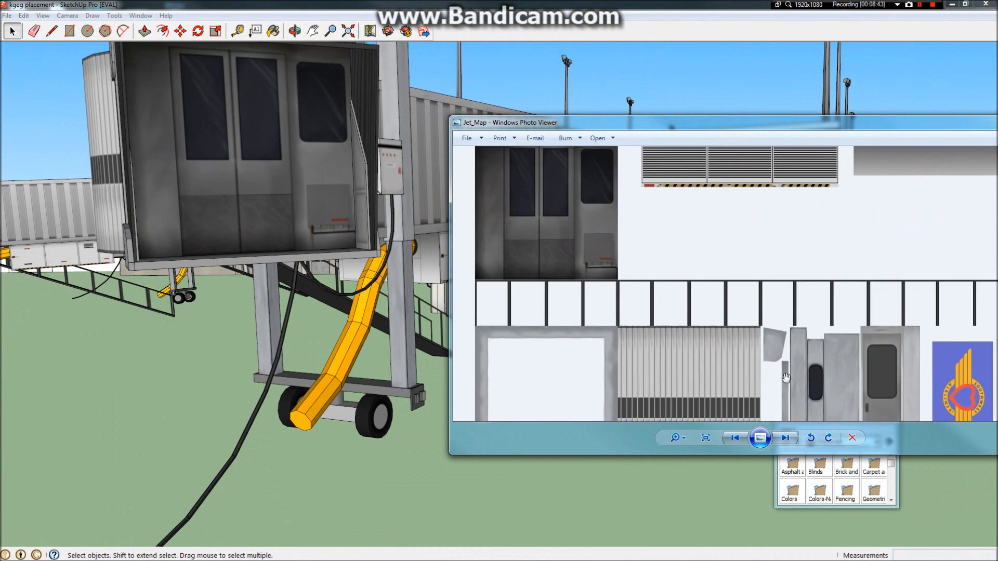
left_click_drag(790, 388, 589, 315)
scroll(616, 259, "down", 3)
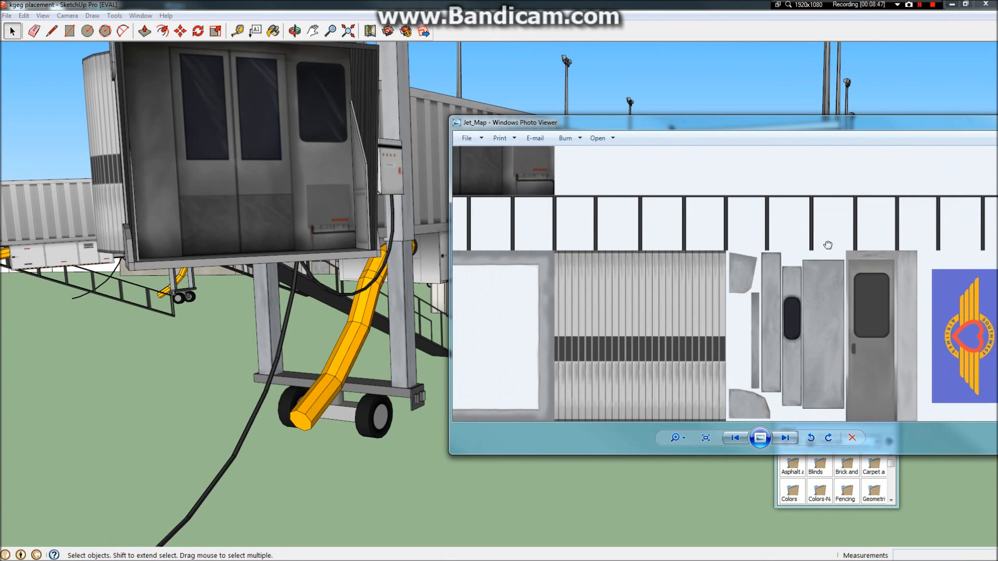
scroll(788, 276, "up", 2)
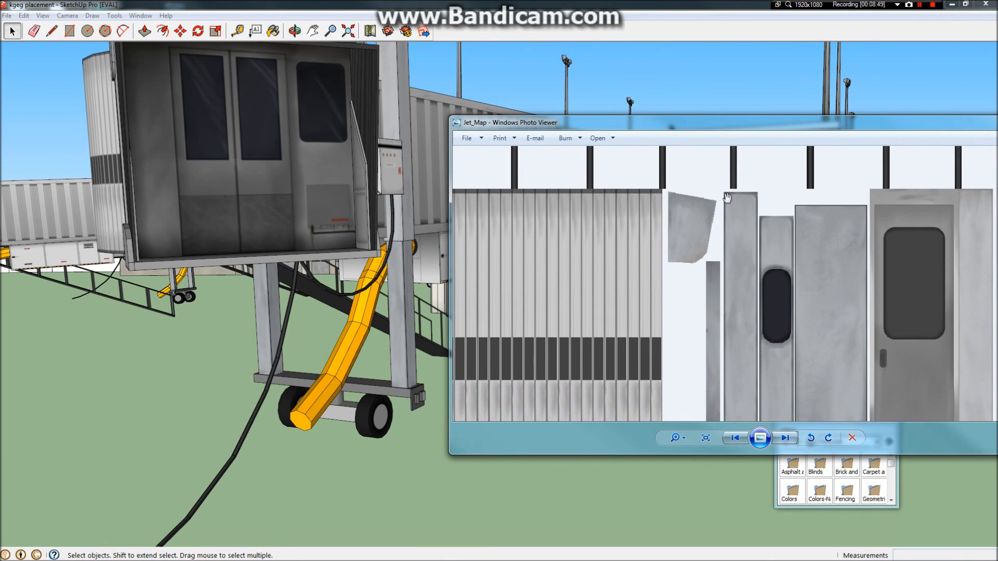
left_click_drag(751, 293, 742, 239)
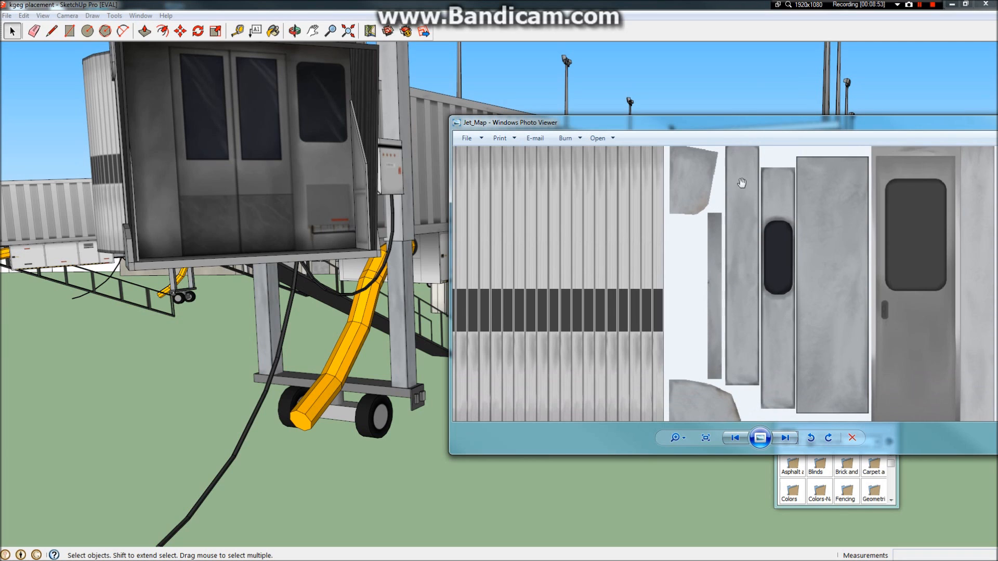
Step: Return to the SketchUp model and open the jet bridge's nested components down to its wheeled support frame
left_click(401, 317)
scroll(401, 318, "up", 5)
scroll(401, 317, "down", 3)
double_click(402, 317)
scroll(401, 317, "down", 2)
mouse_move(401, 316)
middle_mouse_down()
mouse_move(257, 368)
mouse_move(385, 185)
middle_mouse_up()
double_click(399, 166)
double_click(400, 166)
left_click(399, 167)
double_click(399, 166)
left_click(399, 166)
middle_click_drag(399, 166, 439, 212)
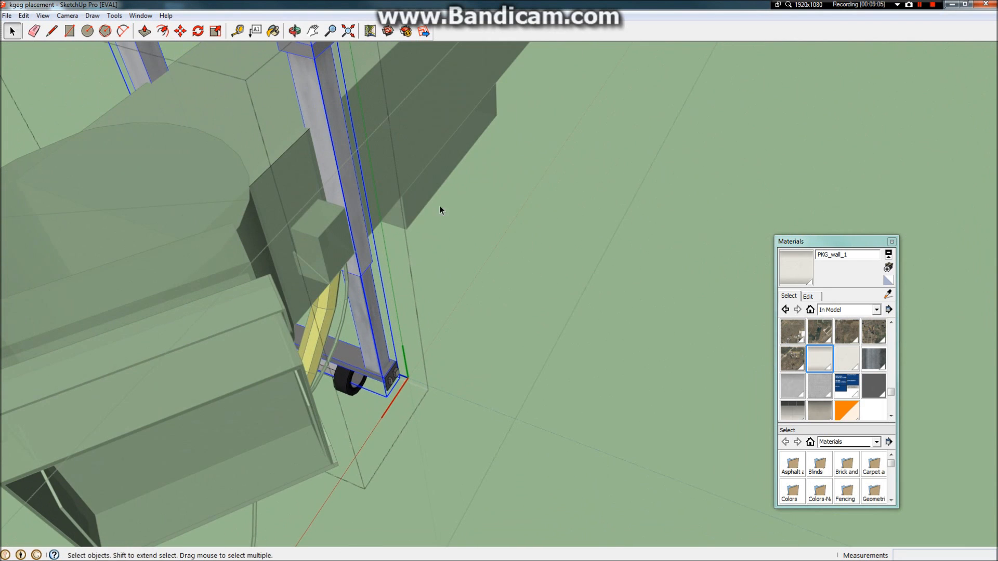
Step: Open the wheeled support frame for editing and select all connected faces and edges of its upright post
double_click(349, 179)
left_click(349, 179)
double_click(348, 179)
triple_click(348, 178)
middle_click_drag(350, 180, 85, 246)
scroll(85, 246, "down", 8)
scroll(126, 226, "up", 10)
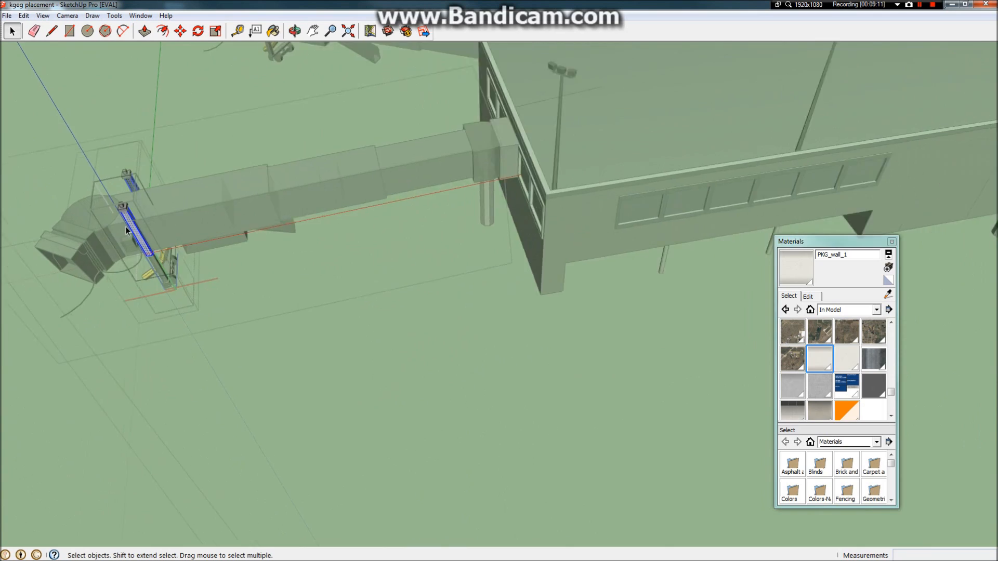
middle_click_drag(101, 266, 484, 78)
scroll(203, 317, "down", 5)
middle_click_drag(211, 324, 139, 291)
right_click(139, 292)
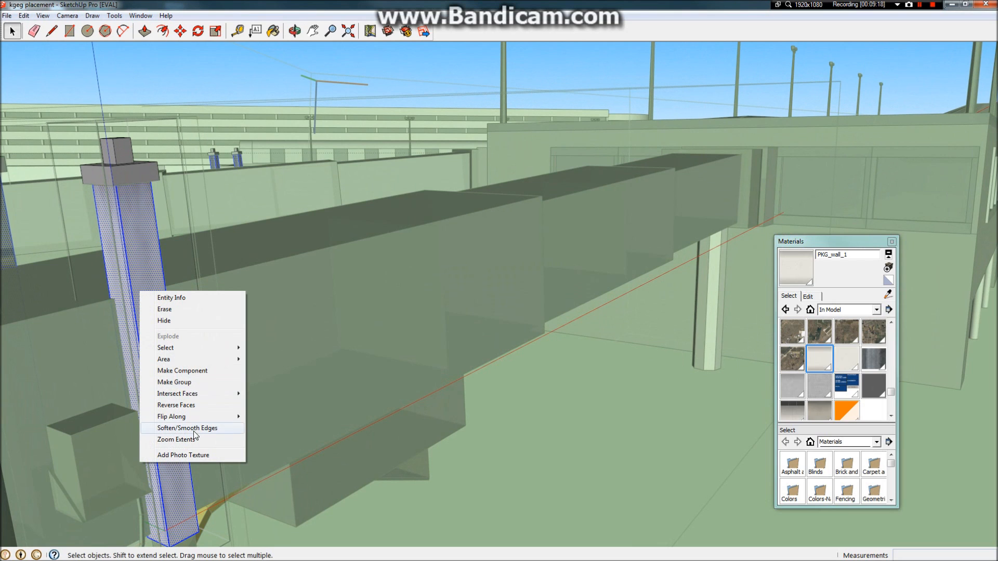
right_click(138, 219)
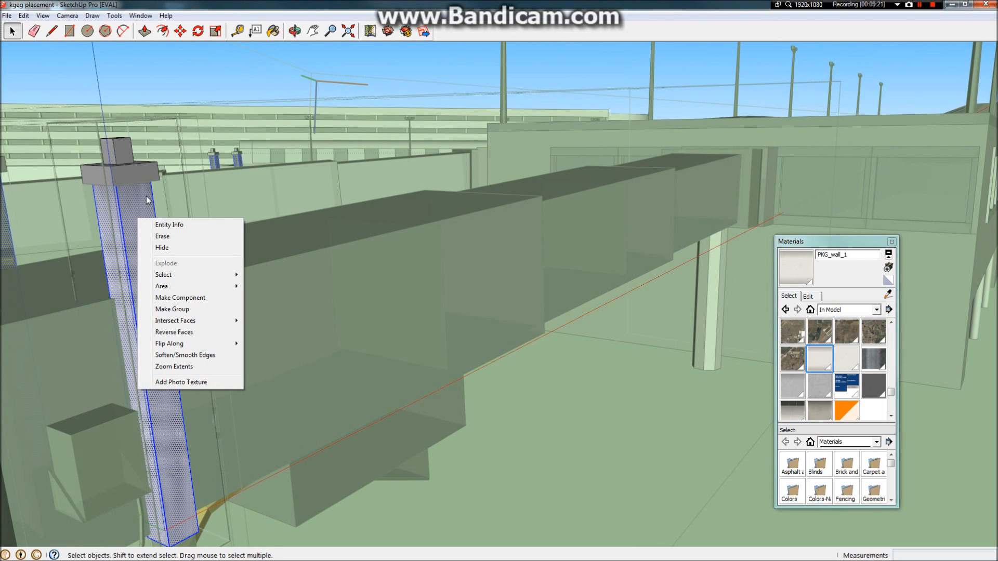
right_click(146, 200)
right_click(146, 197)
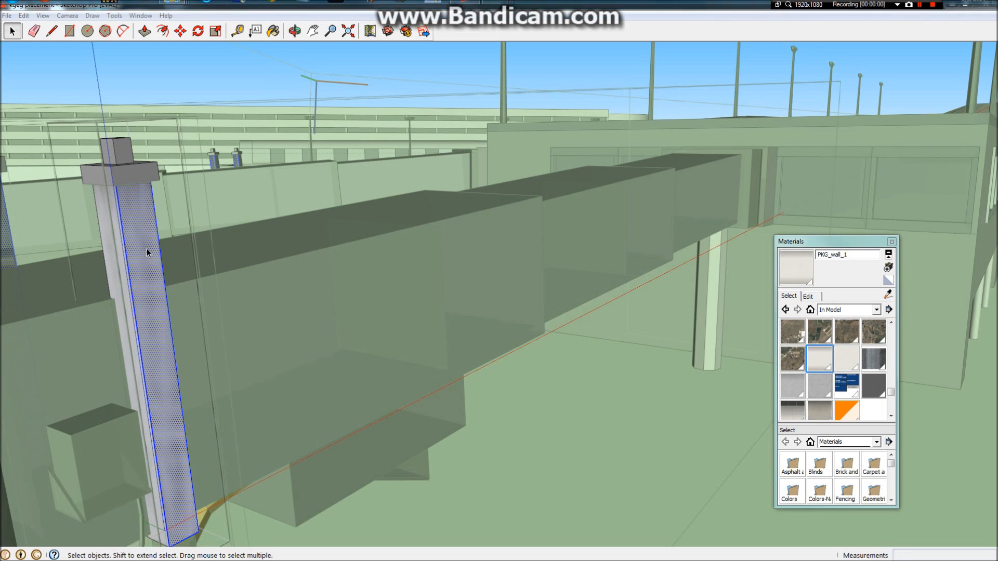
right_click(142, 241)
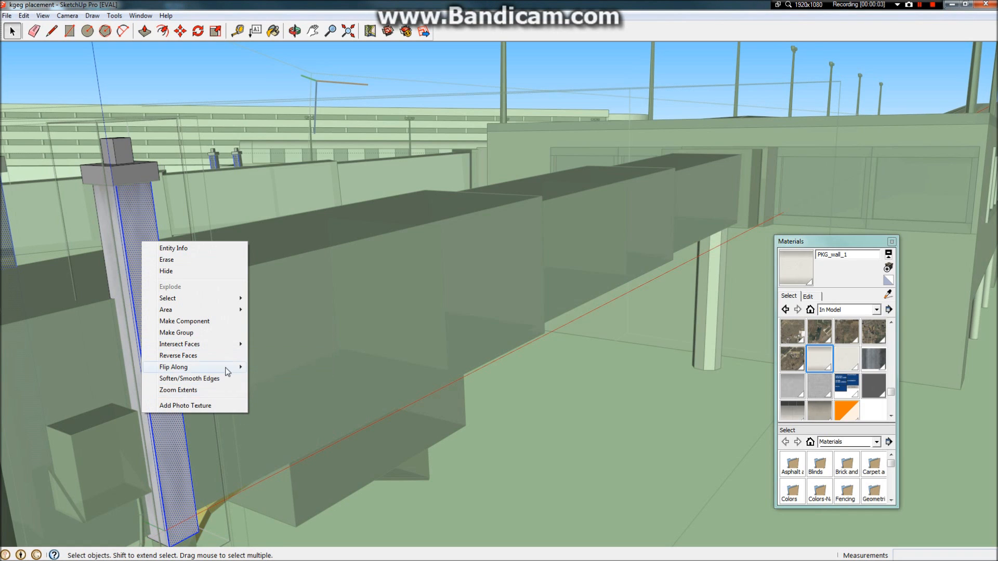
left_click(152, 451)
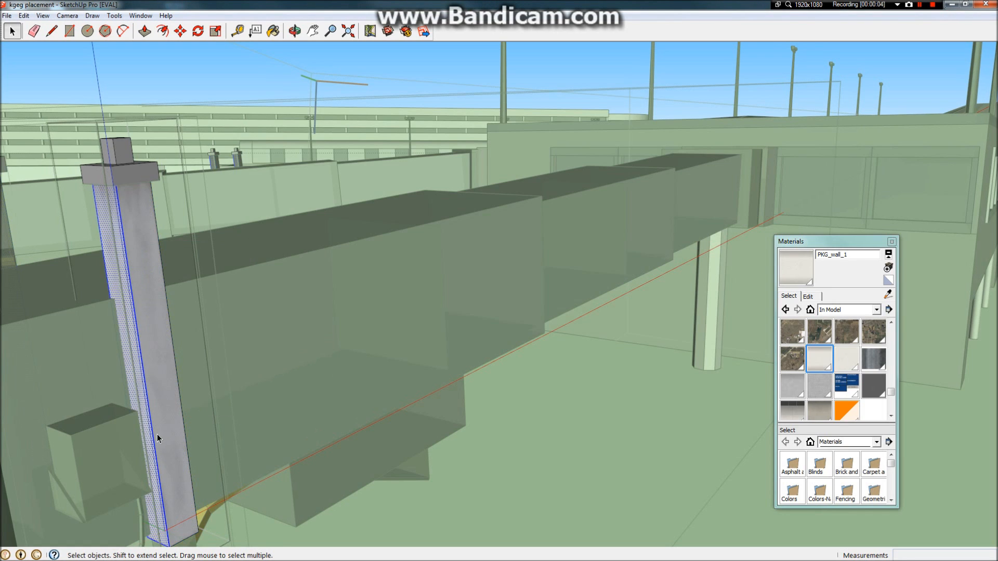
Step: Start positioning the texture on the support post's wide face and turn off Fixed Pins
right_click(161, 421)
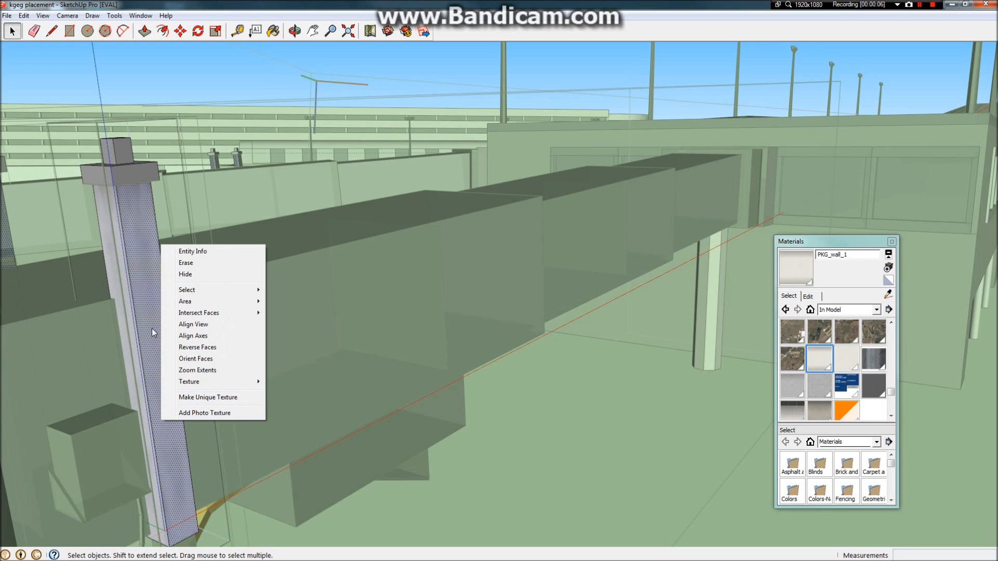
mouse_move(213, 384)
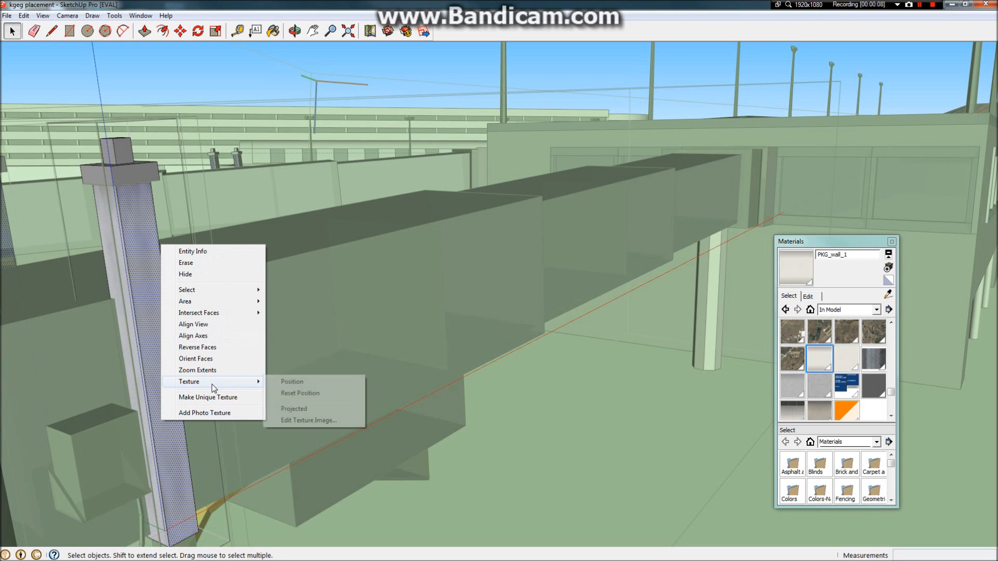
left_click(294, 382)
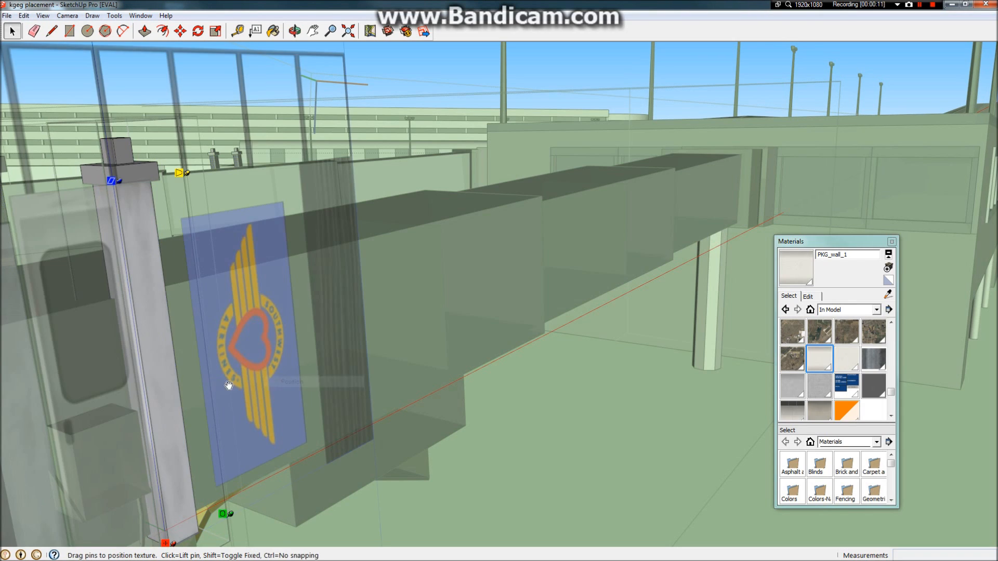
right_click(152, 301)
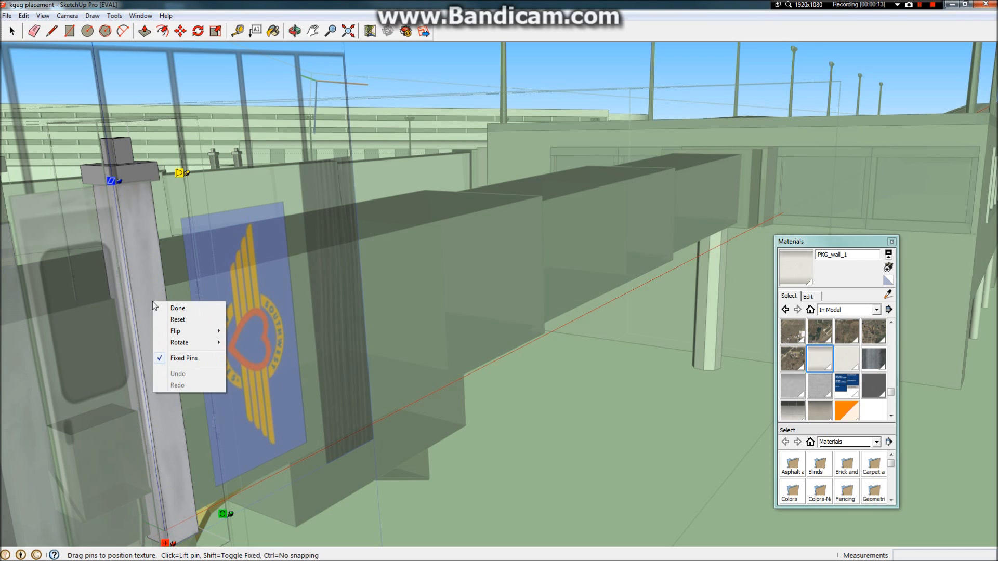
left_click(185, 362)
Step: Examine how the texture map's regions lie around the support post and leave texture positioning
scroll(238, 220, "down", 3)
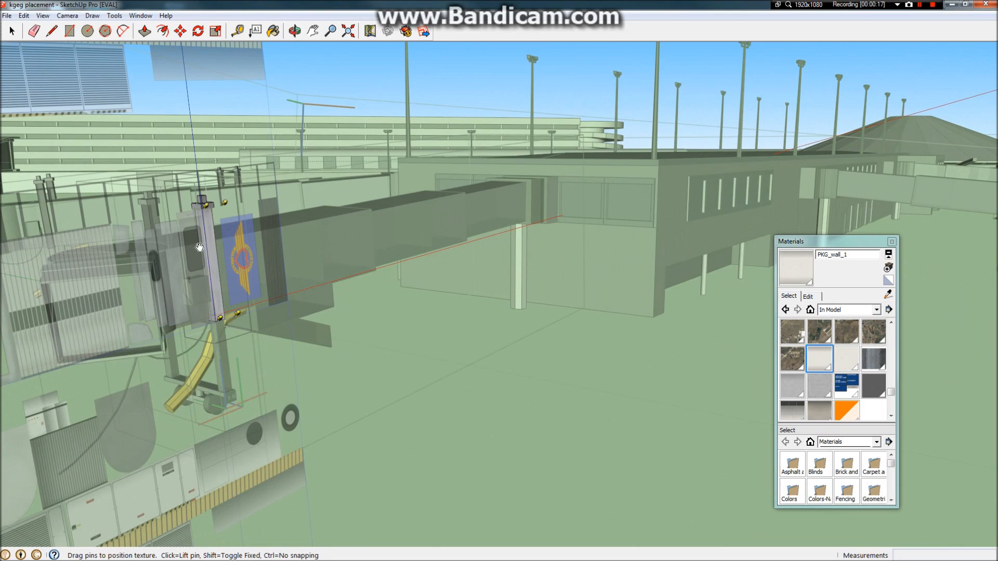
scroll(200, 248, "up", 4)
scroll(207, 258, "up", 2)
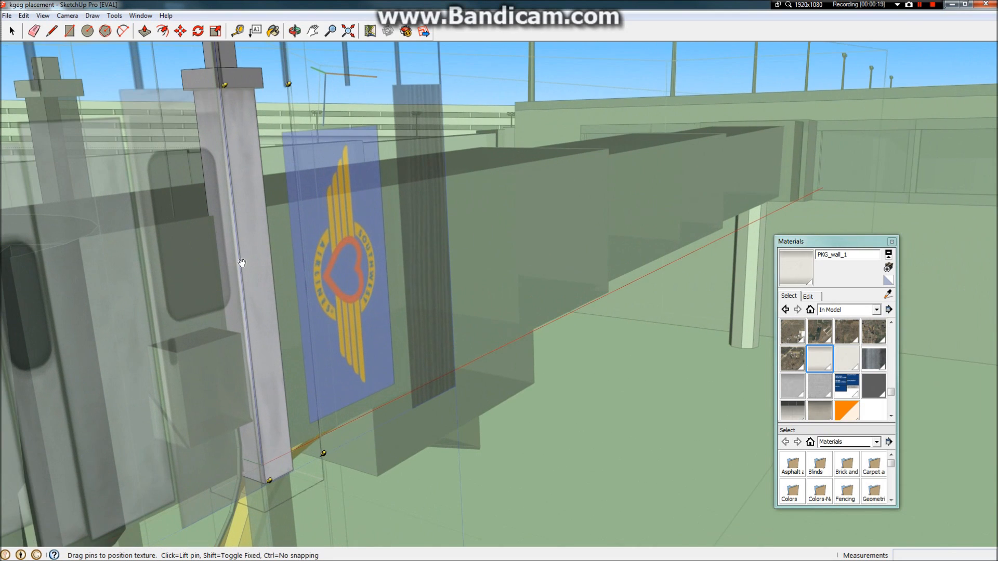
middle_click_drag(220, 281, 11, 279)
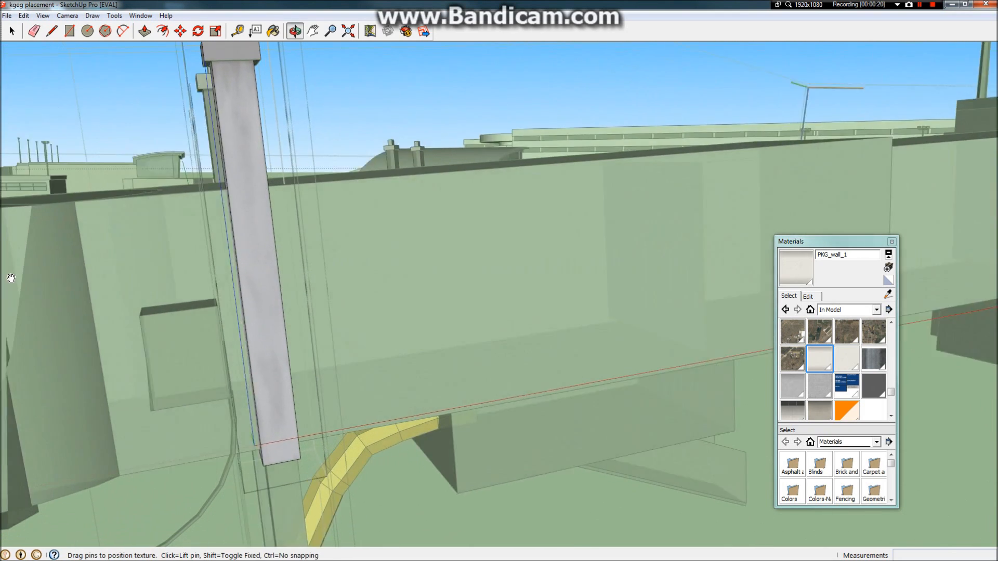
scroll(264, 232, "down", 3)
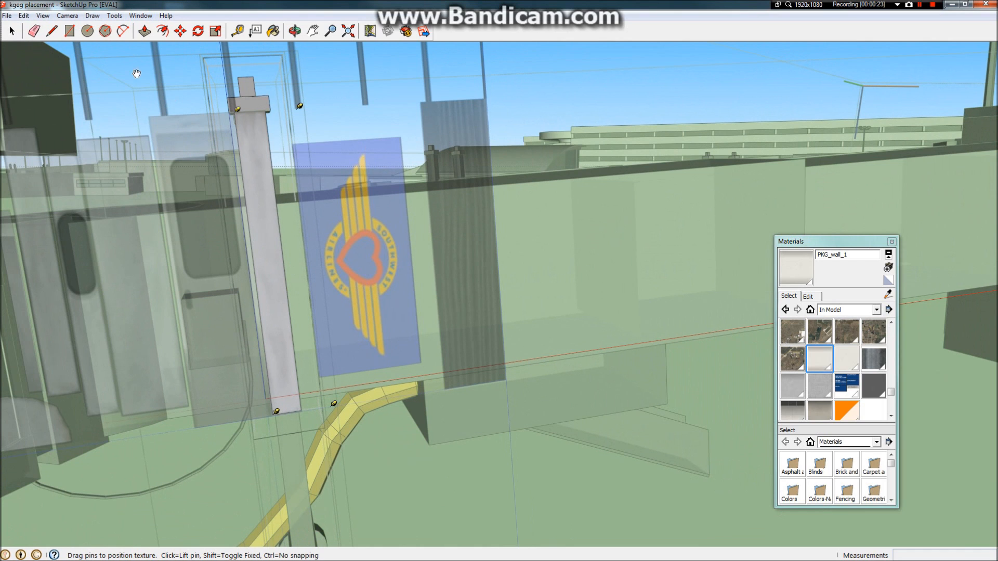
left_click(14, 30)
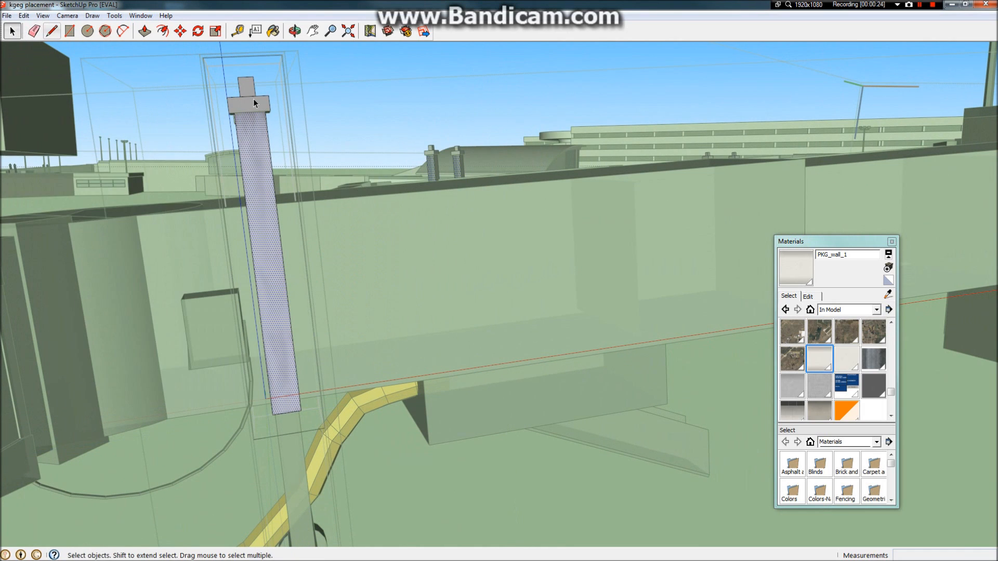
Step: Try to distort the support post's texture by pulling one upper free pin outward in texture positioning
right_click(254, 163)
mouse_move(326, 299)
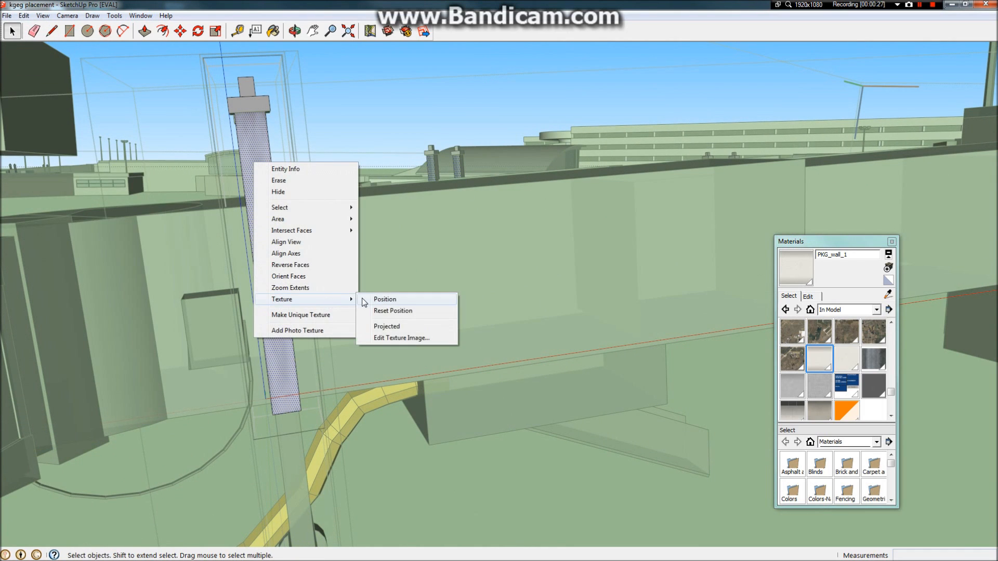
left_click(384, 299)
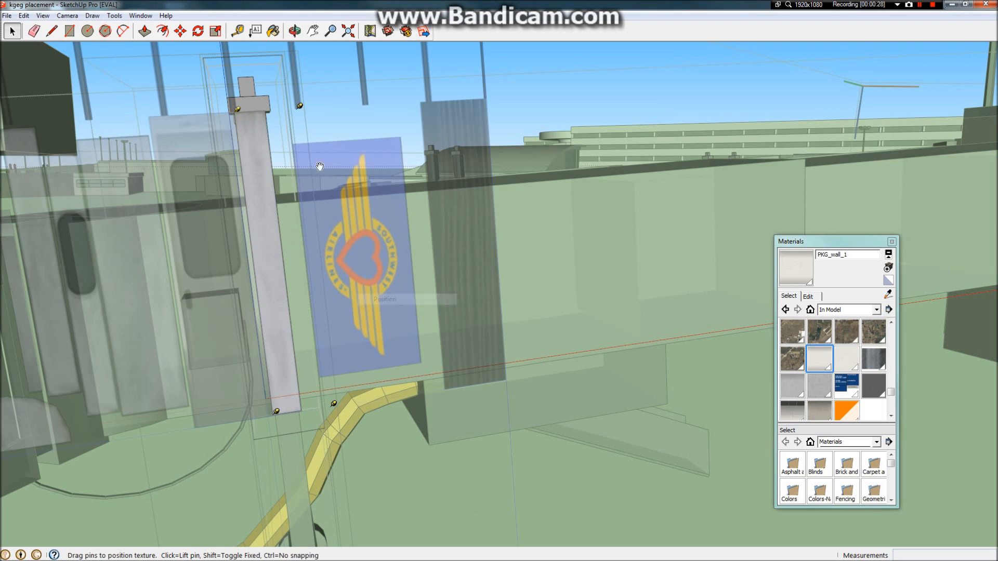
left_click(301, 108)
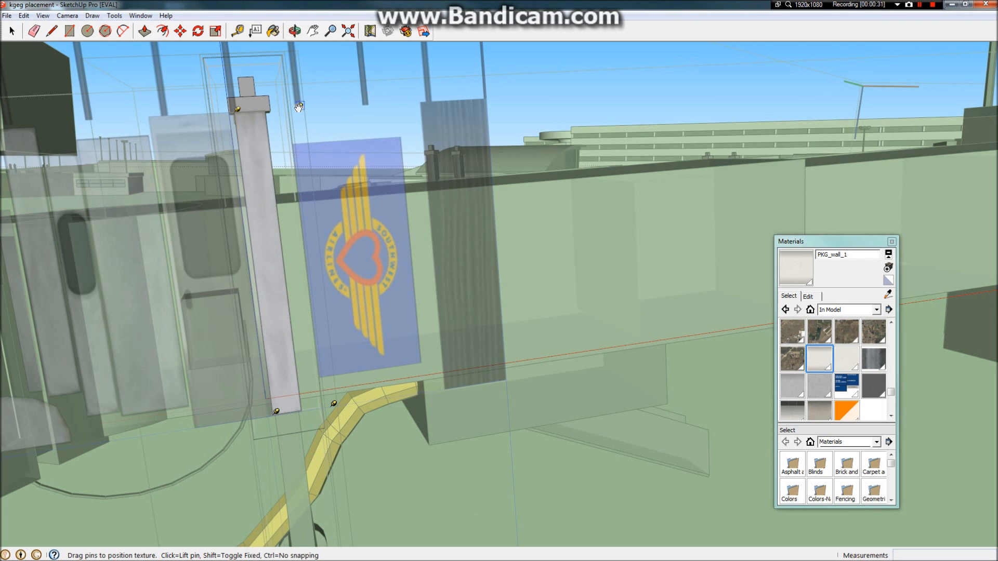
left_click(278, 107)
left_click(268, 108)
left_click_drag(288, 113, 343, 126)
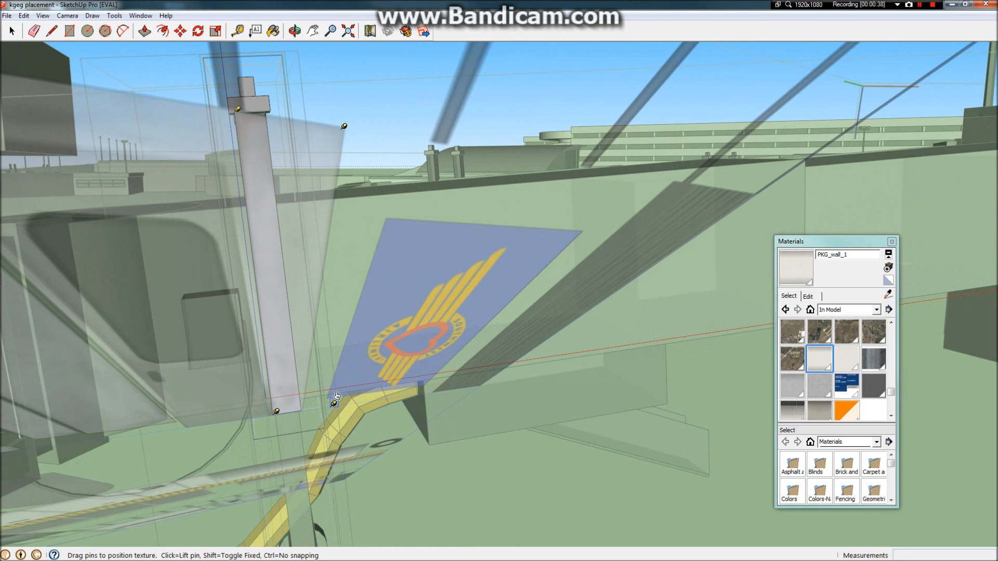
left_click(308, 198)
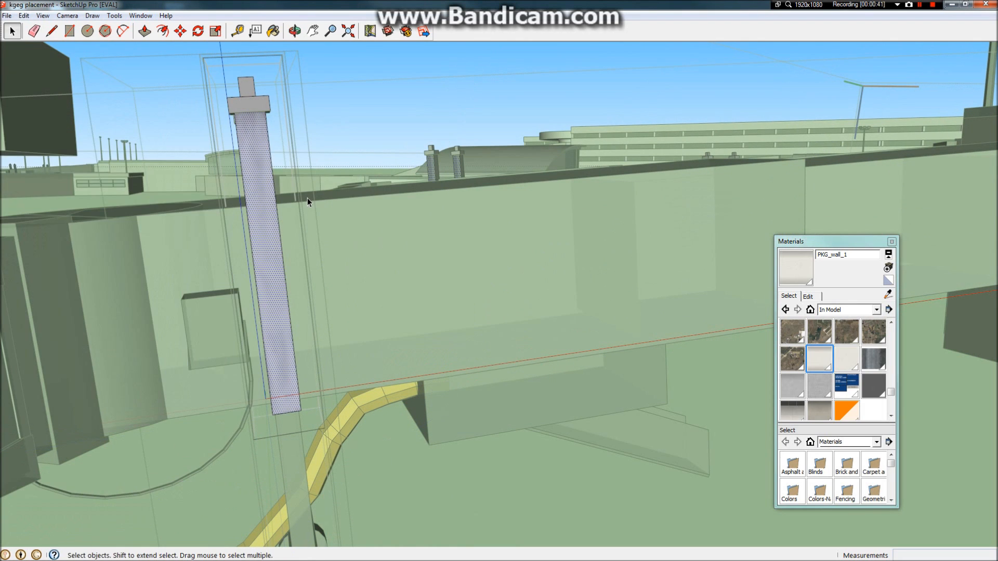
Step: Start positioning the texture on the support post and relocate its two upper free pins to the Southwest logo panel's top corners
right_click(249, 190)
mouse_move(326, 326)
left_click(375, 326)
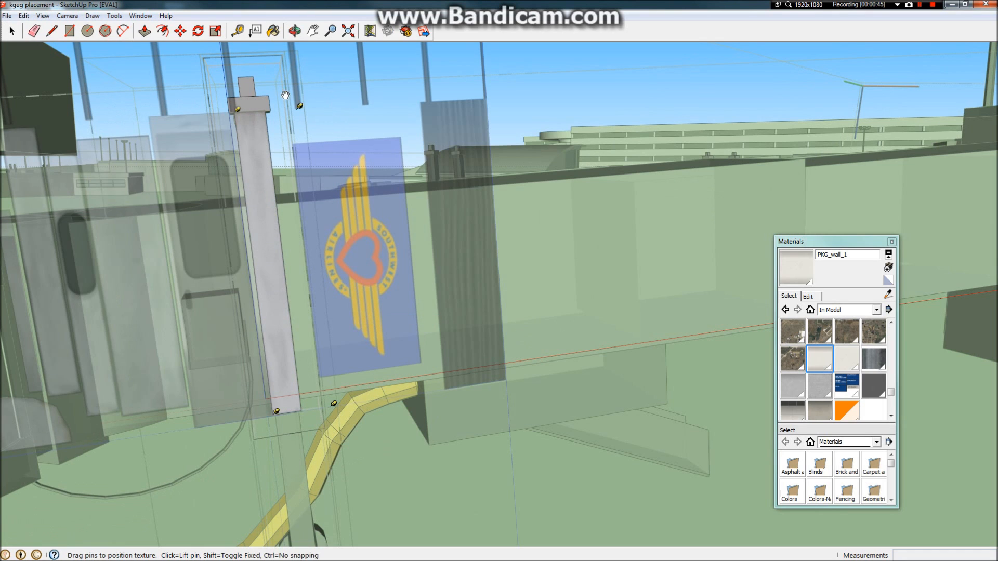
left_click(301, 105)
left_click(404, 133)
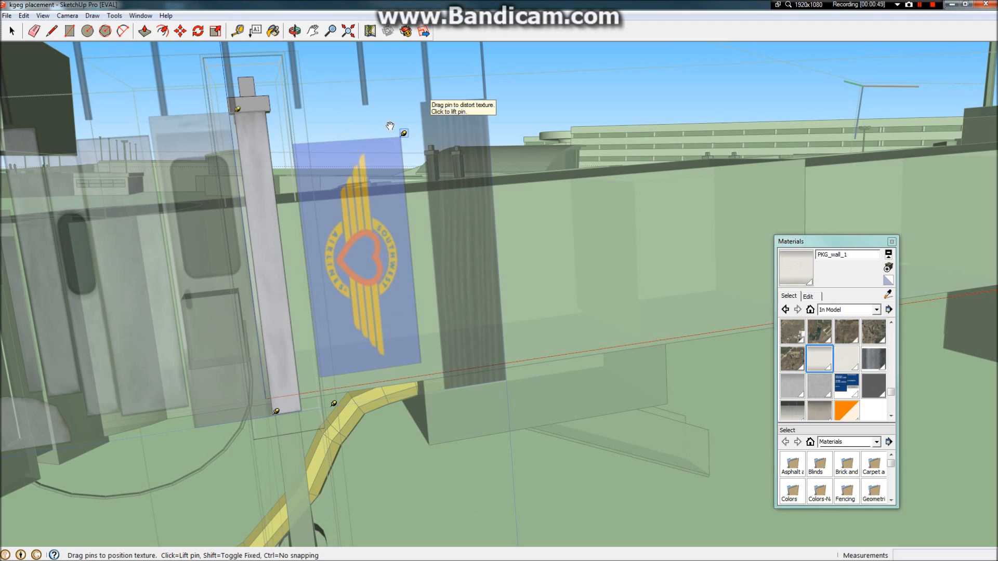
left_click(241, 107)
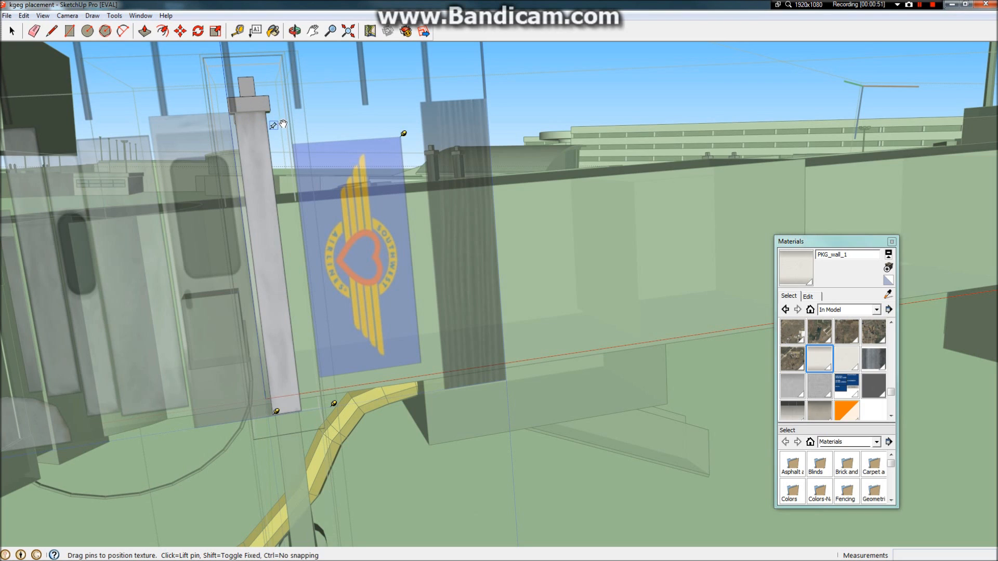
left_click(298, 139)
Step: Relocate the two lower free pins to the bottom corners of the Southwest logo panel in the texture map
scroll(363, 120, "up", 3)
scroll(379, 182, "down", 8)
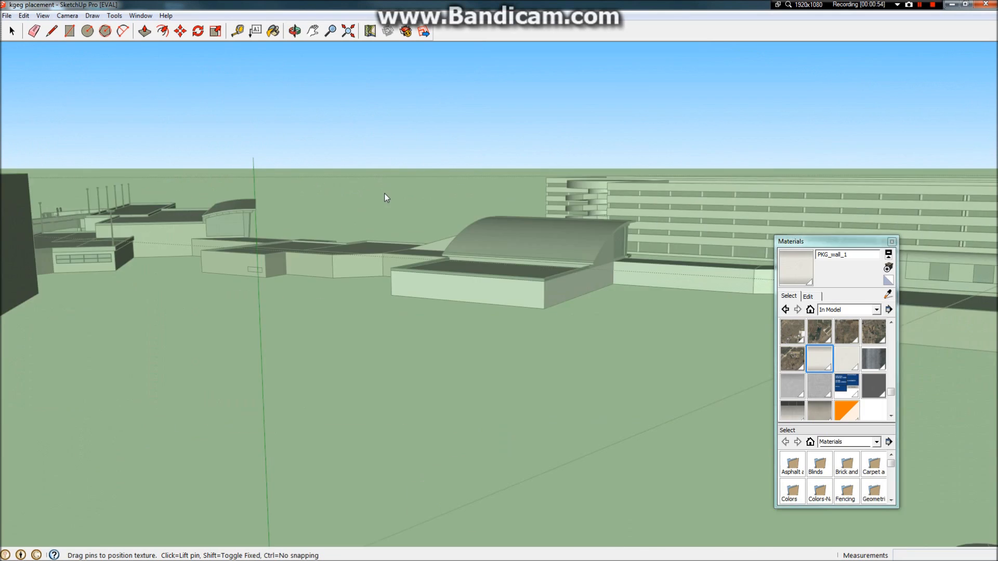
scroll(393, 214, "up", 3)
scroll(396, 215, "up", 10)
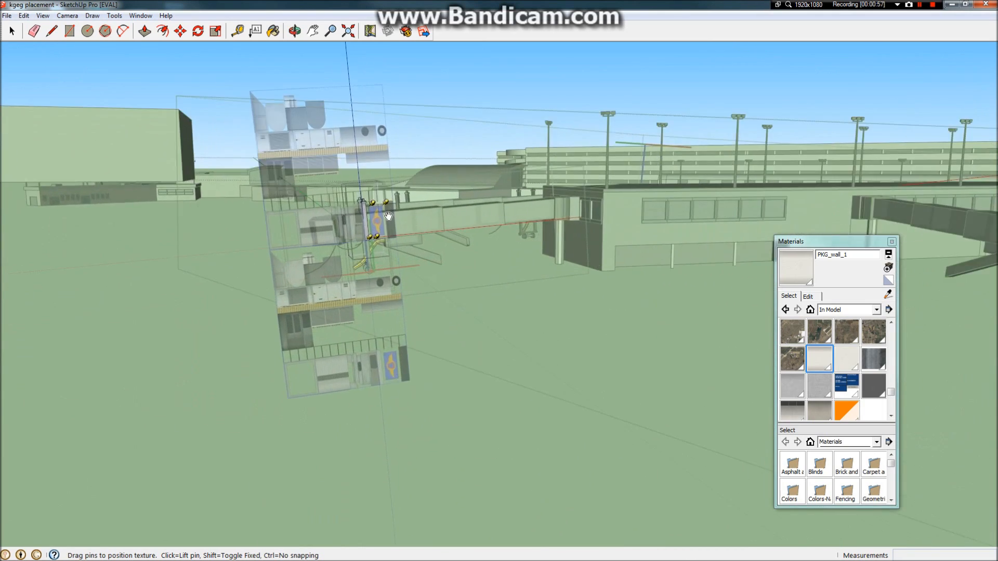
scroll(353, 218, "up", 4)
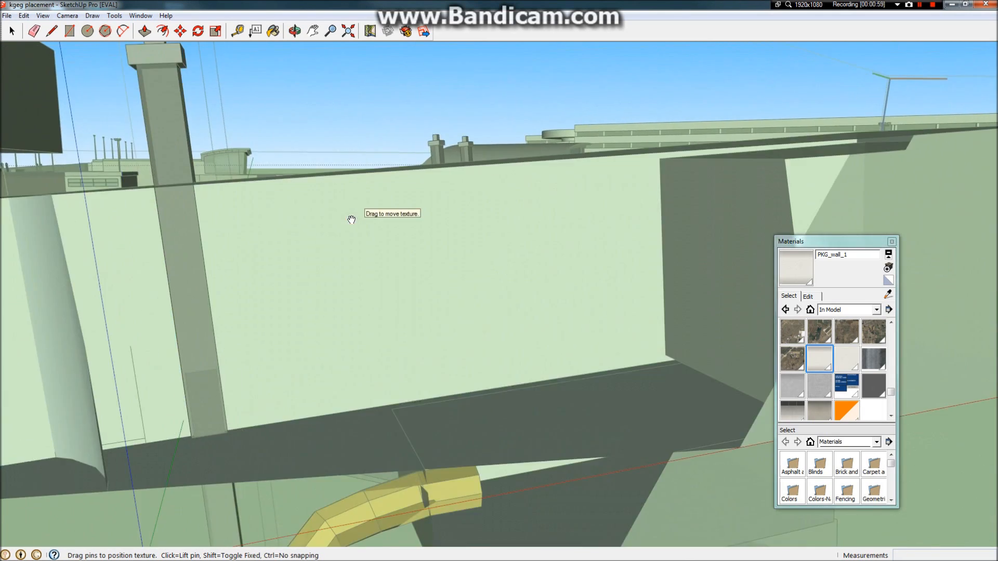
scroll(354, 221, "down", 3)
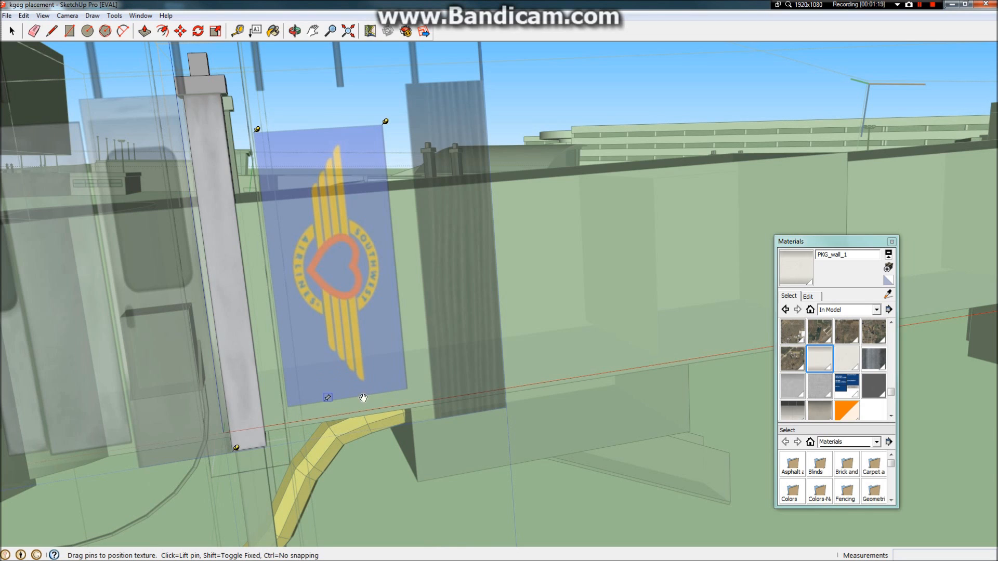
left_click(411, 386)
Step: Stretch the logo panel over the support post's face by pulling the four pins onto the face's corners and finish texture positioning
left_click_drag(291, 403, 234, 441)
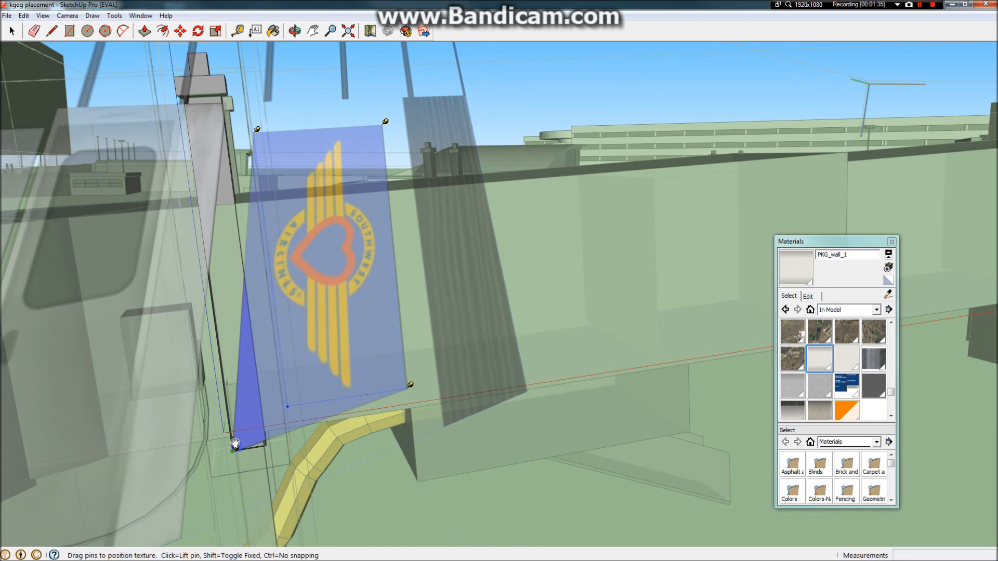
left_click_drag(409, 384, 270, 442)
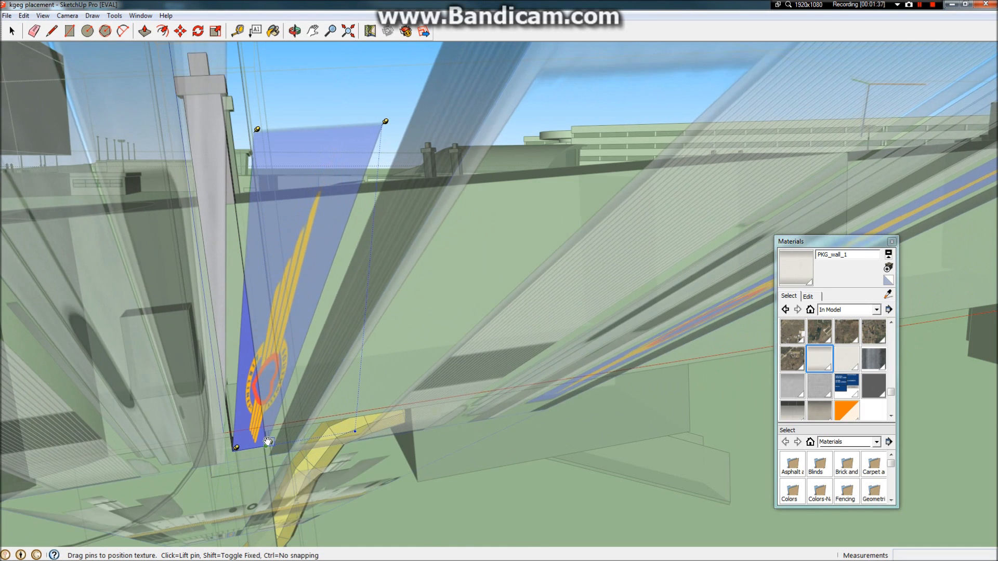
left_click_drag(257, 127, 186, 92)
left_click_drag(385, 122, 226, 96)
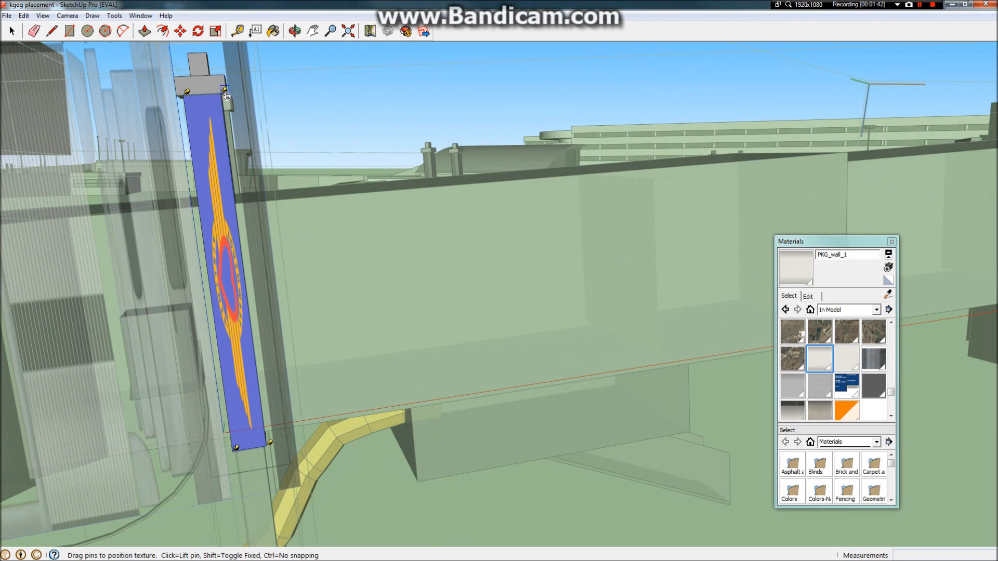
left_click(327, 92)
Step: Close the nested support post and frame groups to return to the concourse with its jet bridges
scroll(339, 136, "down", 2)
scroll(345, 142, "up", 1)
scroll(357, 299, "down", 3)
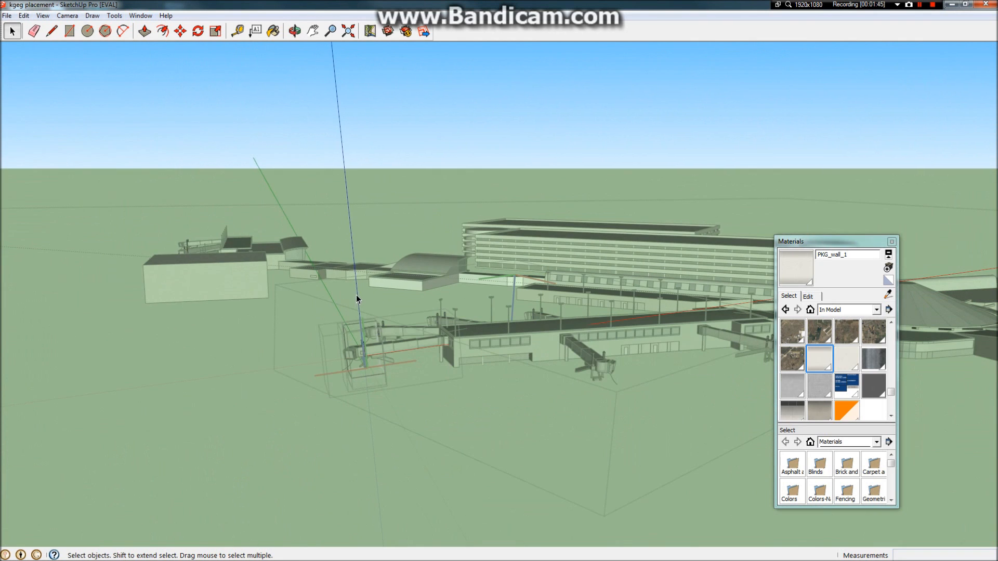
scroll(366, 376, "up", 6)
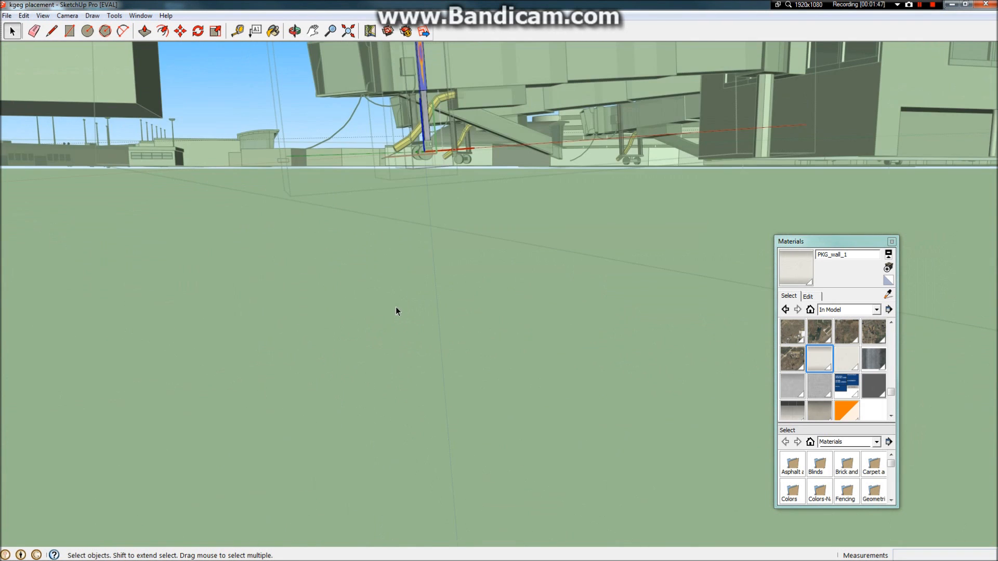
left_click(395, 307)
scroll(437, 201, "up", 2)
scroll(457, 299, "down", 4)
middle_click_drag(469, 347, 285, 316)
left_click(286, 316)
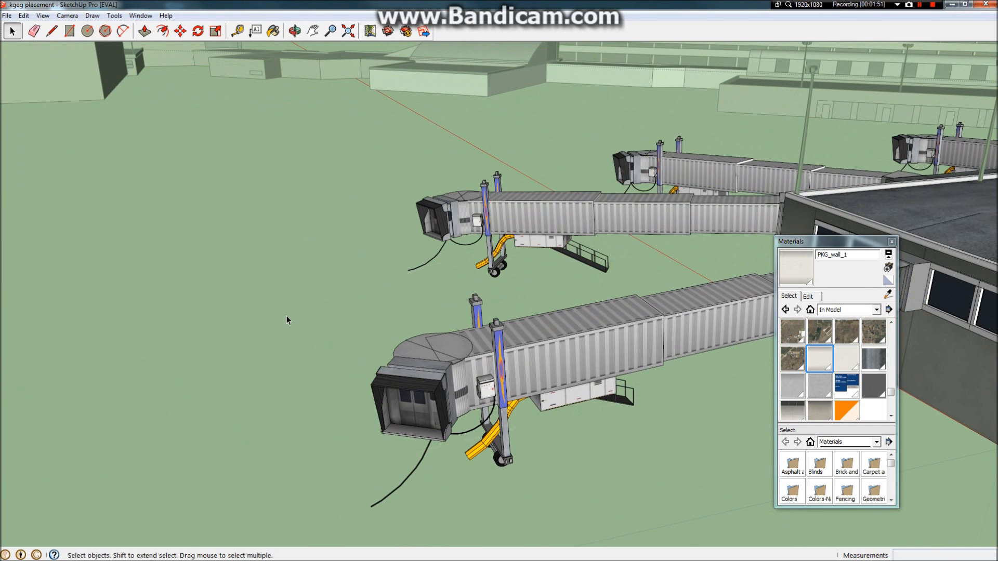
Step: Examine how the logo texture appears on the support posts of the concourse's jet bridges
scroll(523, 391, "up", 3)
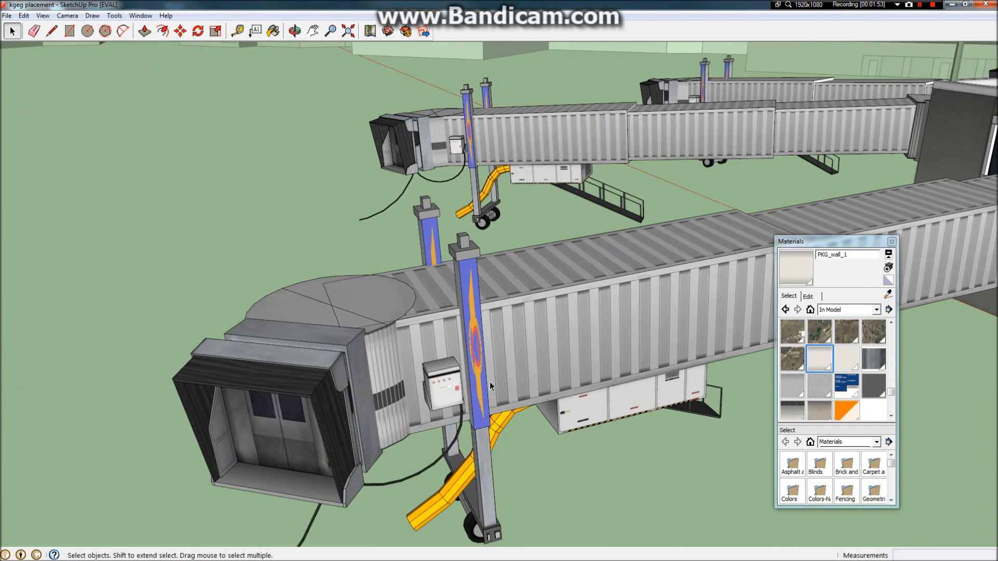
left_click(461, 322)
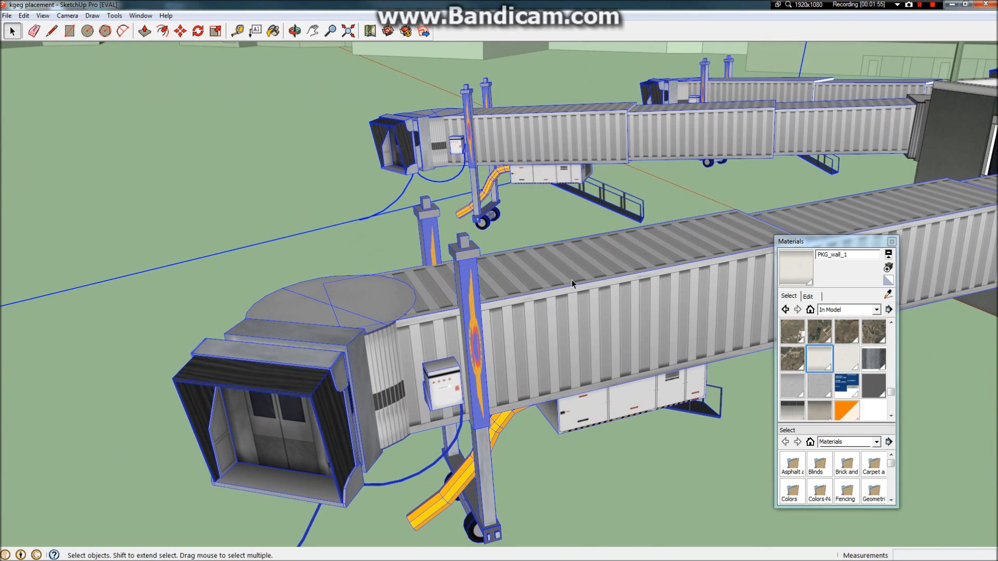
scroll(583, 272, "down", 2)
scroll(583, 271, "down", 3)
middle_click_drag(679, 242, 749, 285)
left_click(710, 275)
scroll(841, 154, "up", 5)
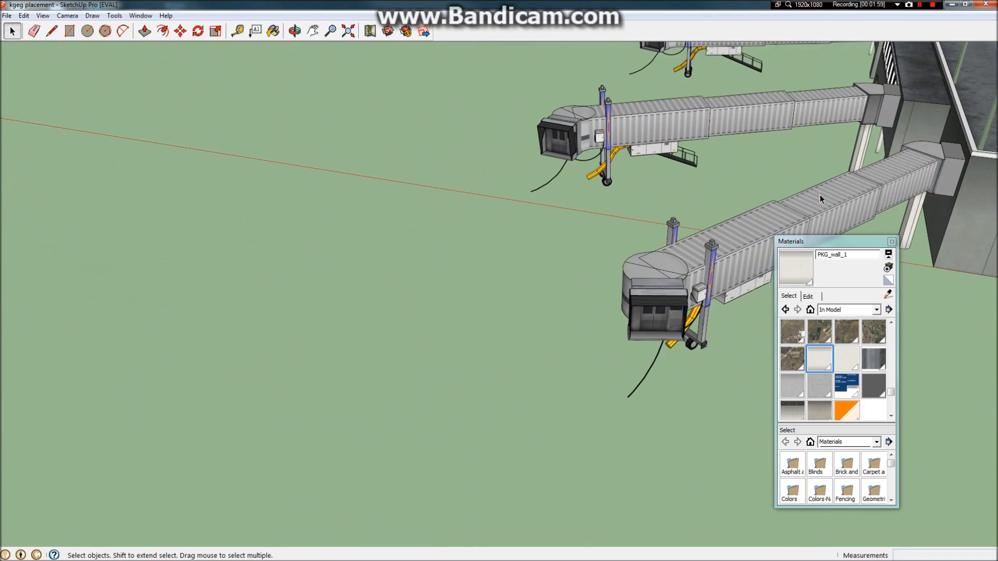
scroll(731, 286, "down", 1)
left_click(730, 287)
scroll(644, 260, "down", 4)
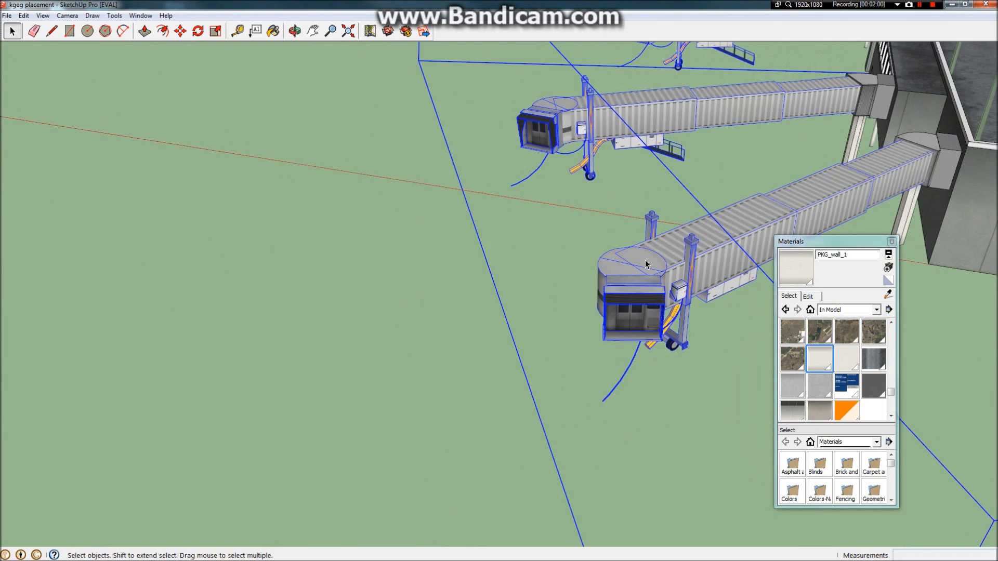
scroll(645, 260, "down", 5)
left_click(626, 349)
scroll(697, 279, "up", 1)
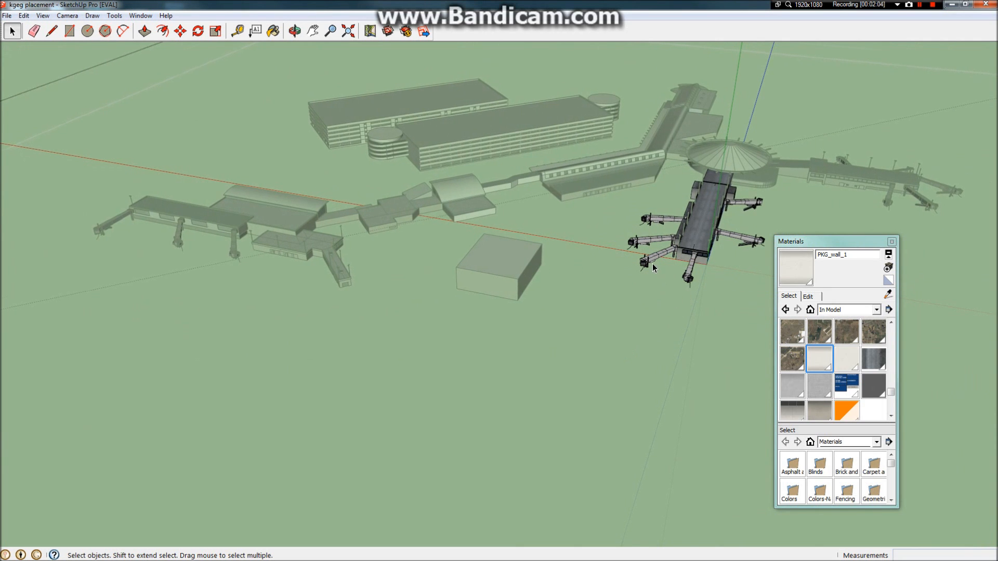
scroll(656, 268, "up", 10)
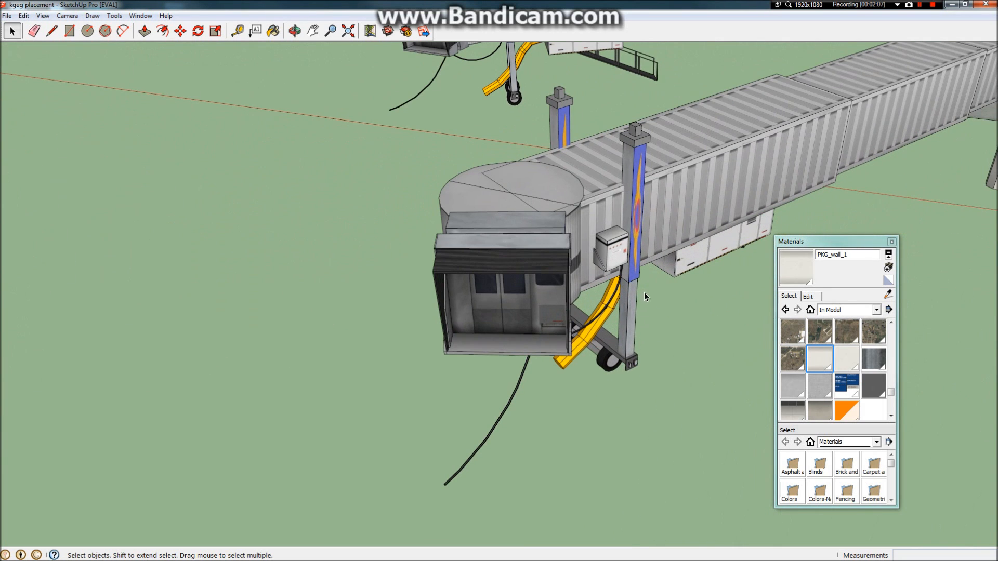
left_click(604, 300)
left_click(693, 361)
scroll(545, 304, "down", 3)
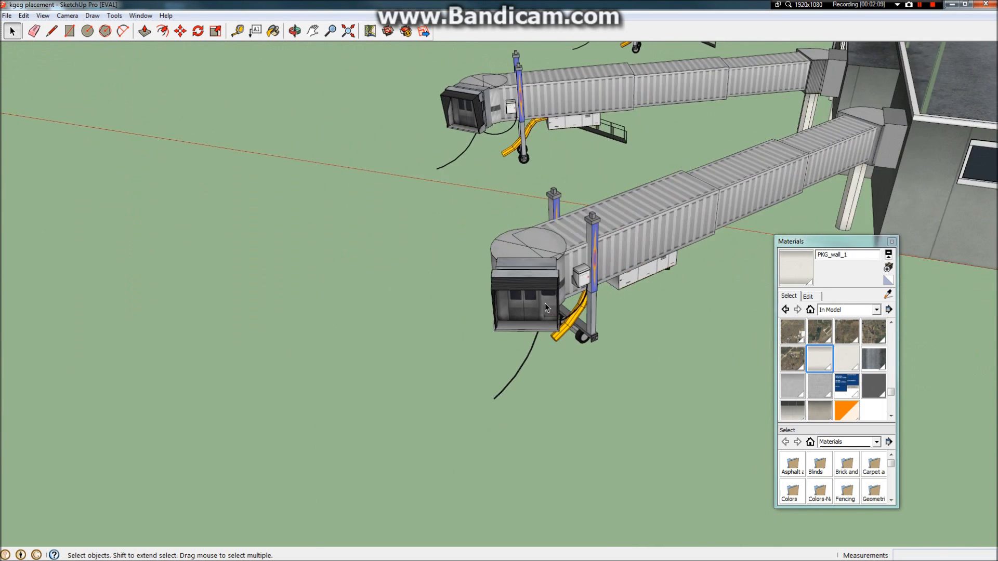
scroll(545, 303, "down", 10)
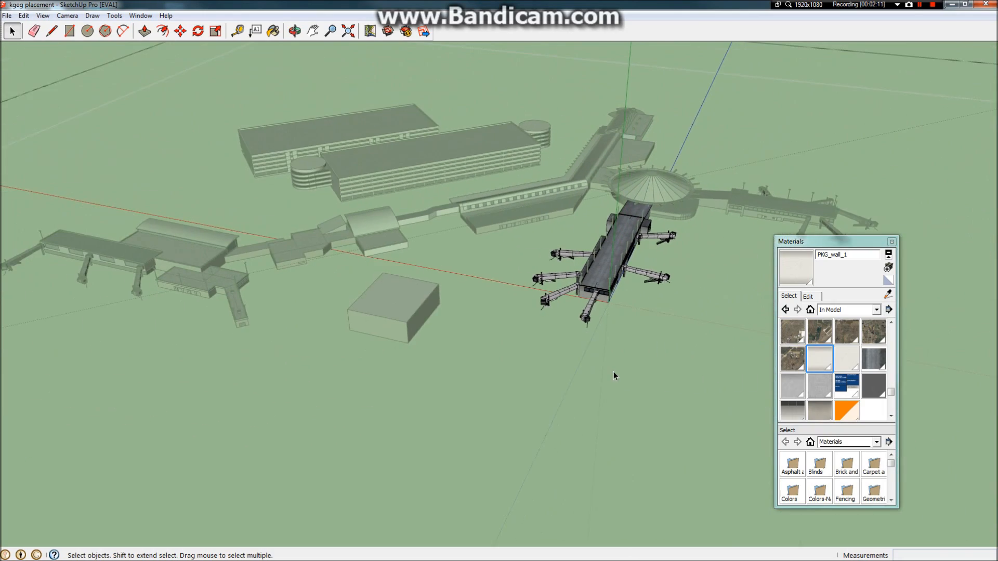
Step: Close the concourse group and review the logo-textured jet bridges within the whole terminal model
left_click(613, 372)
scroll(613, 372, "up", 8)
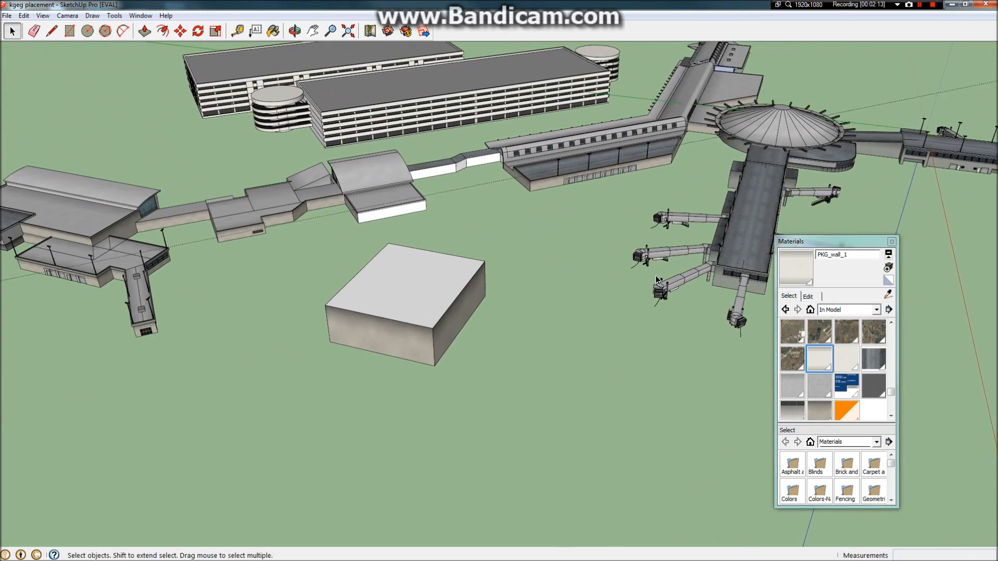
middle_click_drag(657, 275, 508, 274)
scroll(488, 261, "up", 8)
middle_click_drag(589, 358, 550, 303)
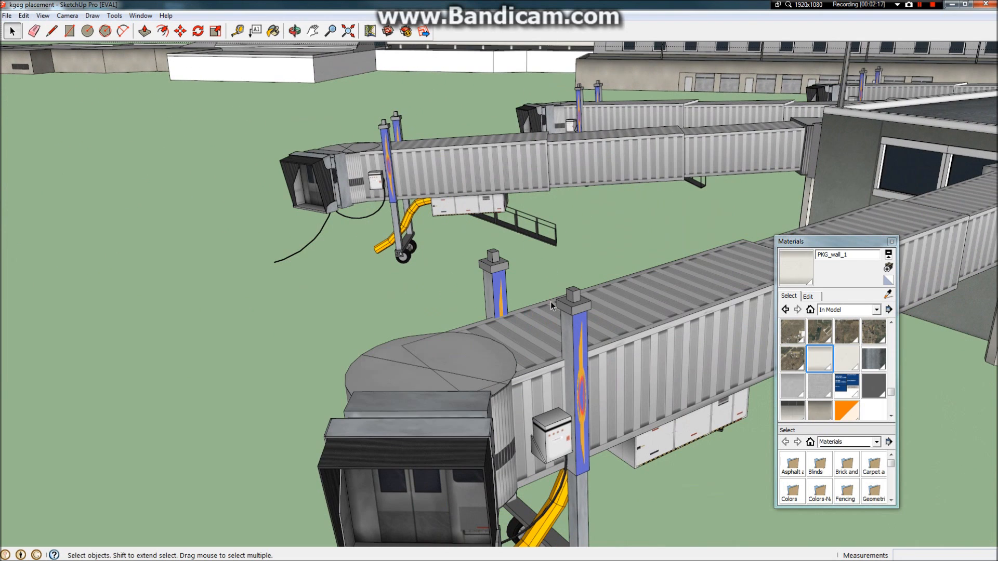
scroll(572, 300, "down", 10)
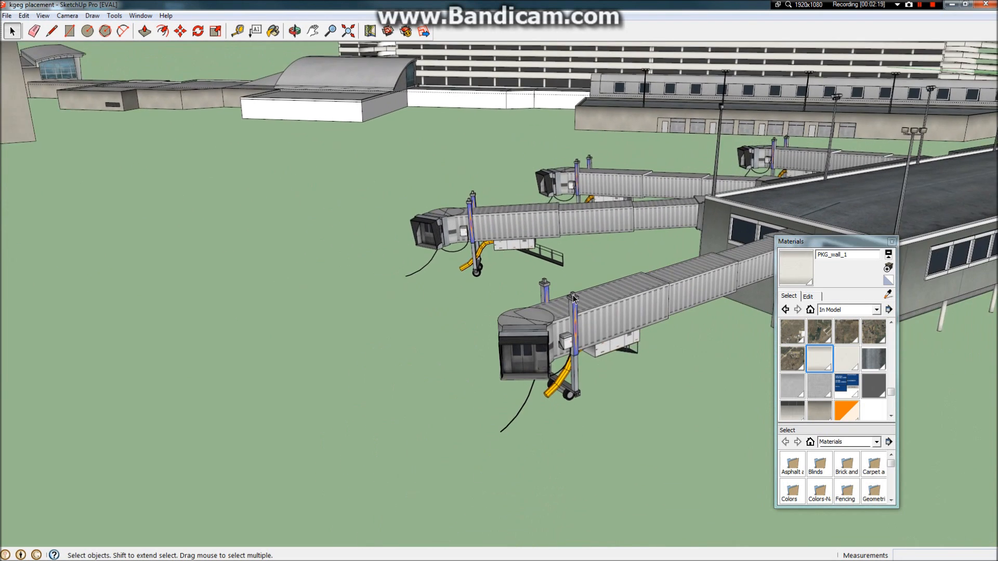
scroll(582, 308, "up", 8)
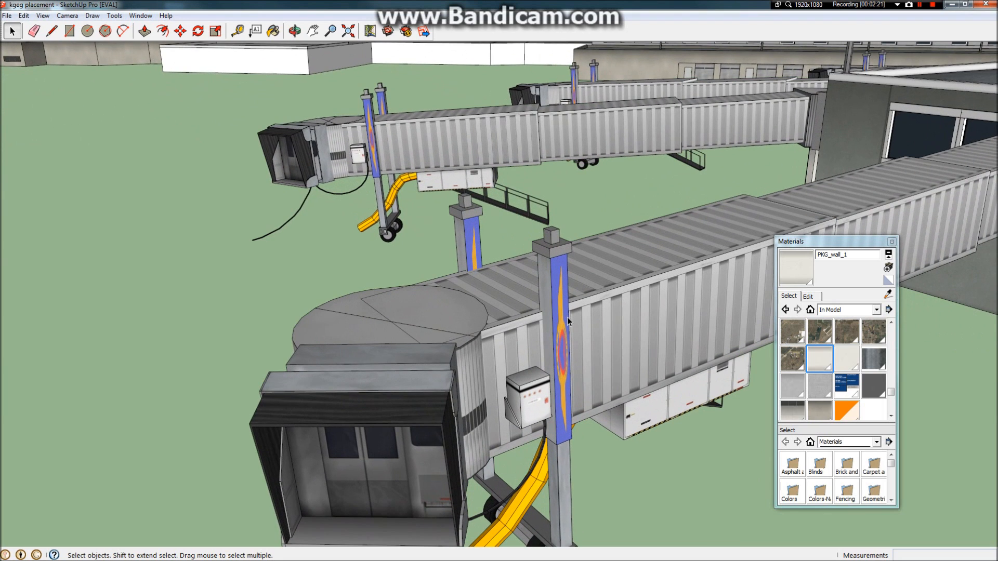
scroll(567, 319, "down", 8)
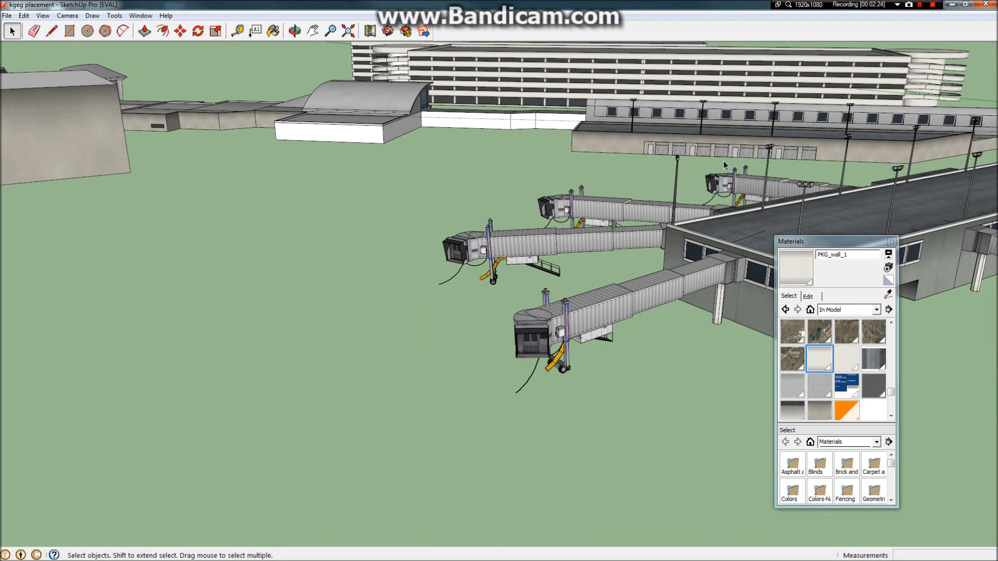
scroll(801, 152, "down", 6)
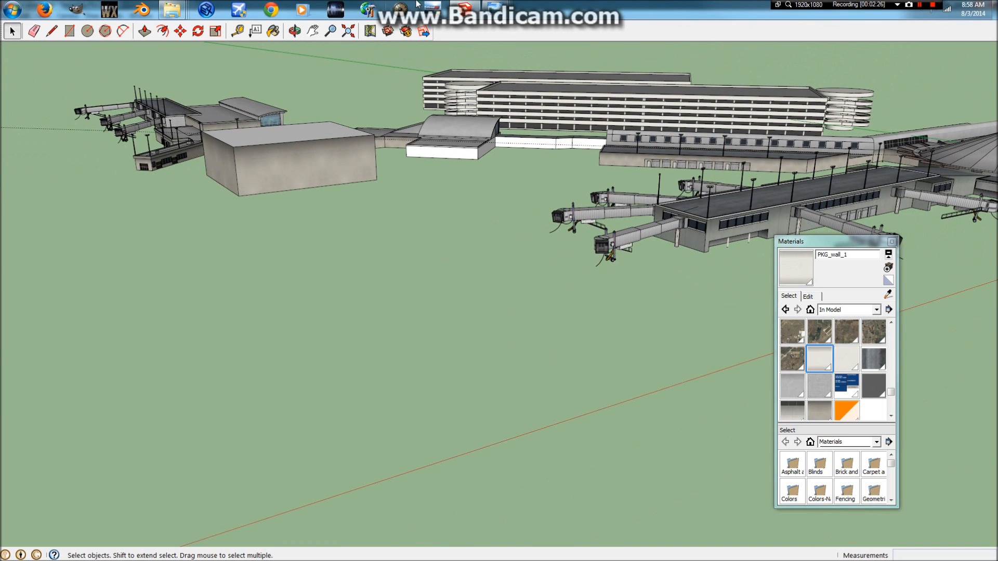
Step: Select the concourse with its jet bridges and open the group for editing
left_click(4, 5)
left_click(37, 7)
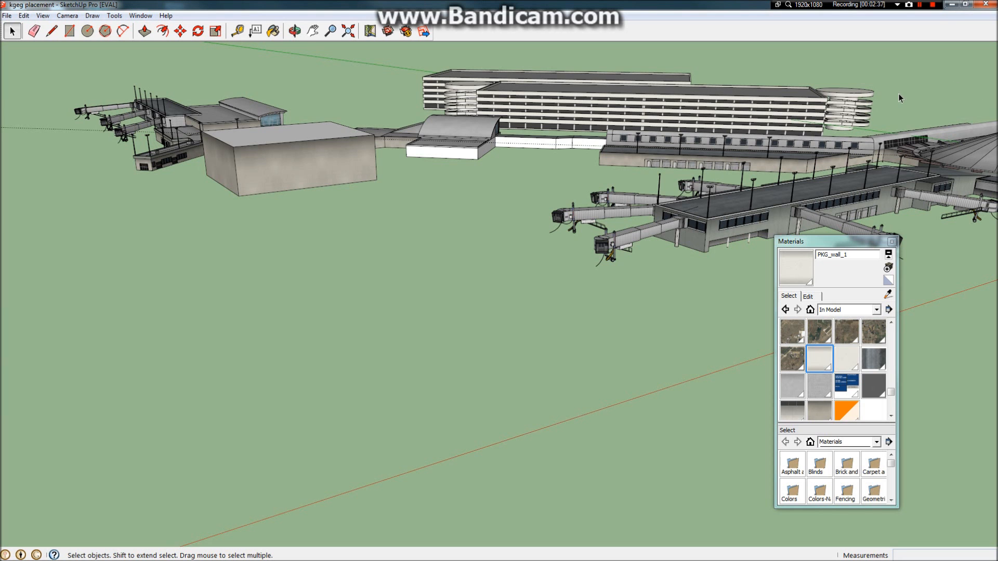
left_click(684, 220)
scroll(675, 224, "up", 10)
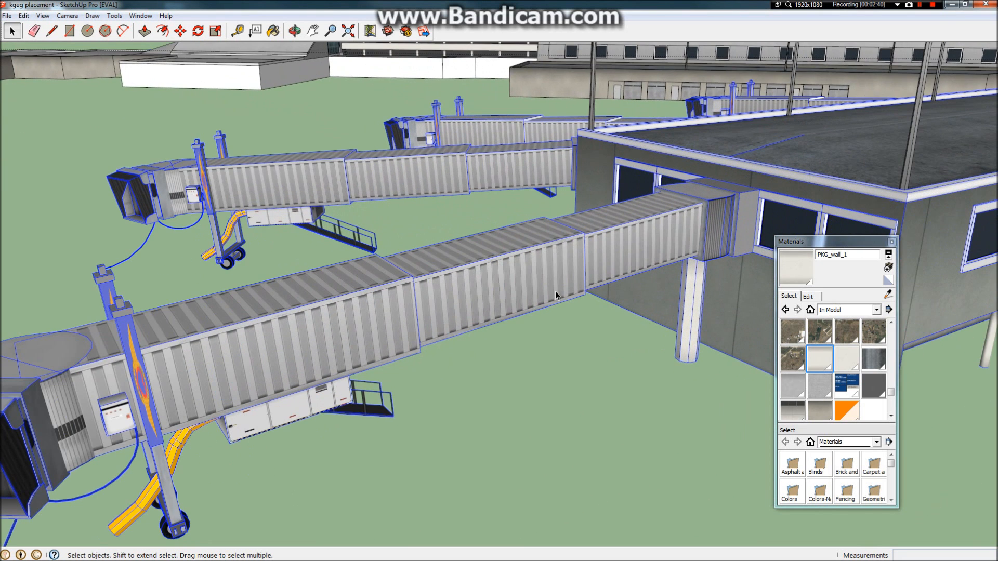
double_click(555, 291)
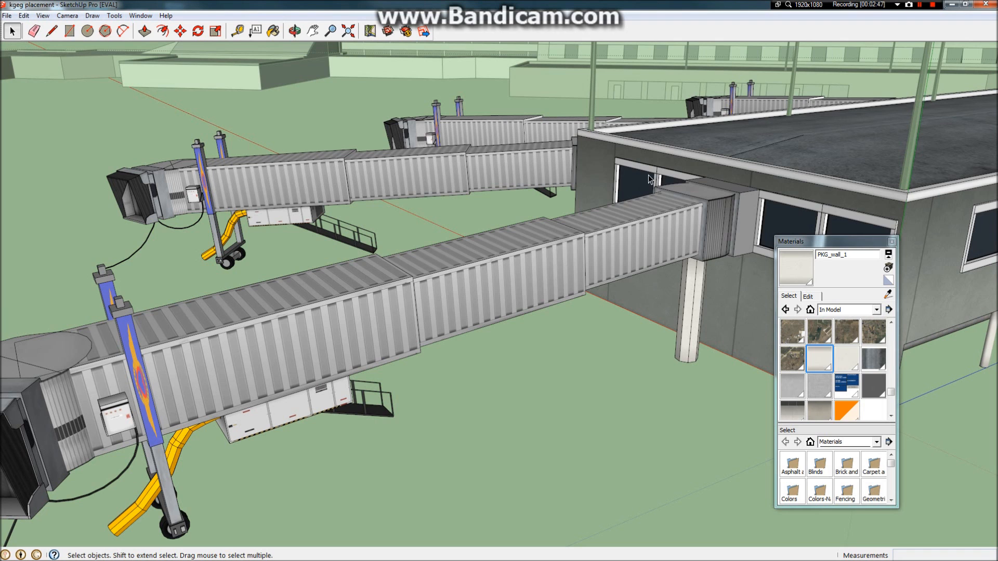
Step: Inspect the concourse's textured walls and window strip, and select the jet bridges inside the group
scroll(581, 167, "down", 5)
scroll(805, 169, "up", 6)
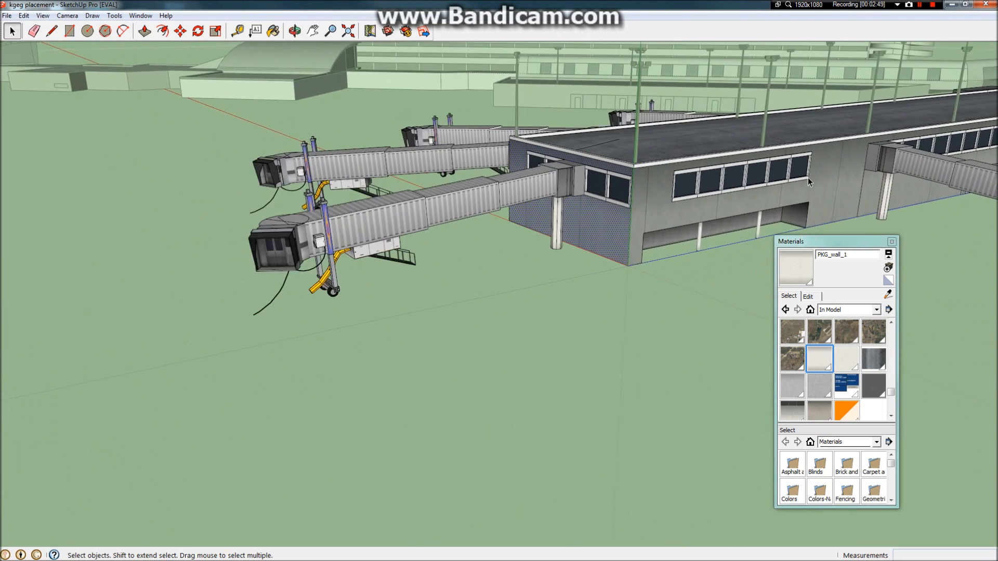
left_click(806, 165)
left_click(834, 152)
left_click(349, 185)
Step: Switch to the Jet_Map image in Windows Photo Viewer, zoom out over its regions and place the window below the concourse for comparison
mouse_move(495, 9)
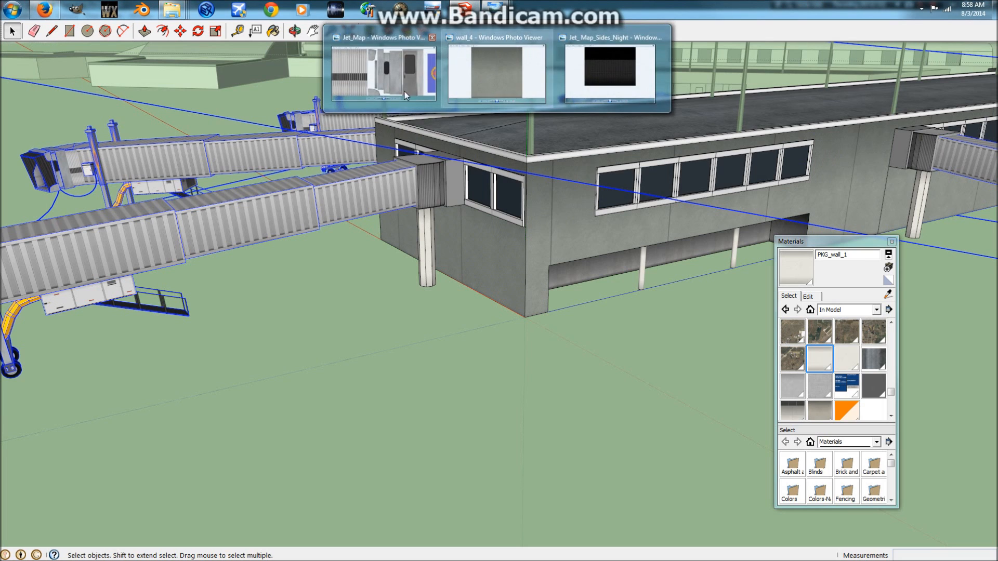
left_click(378, 83)
scroll(666, 261, "down", 5)
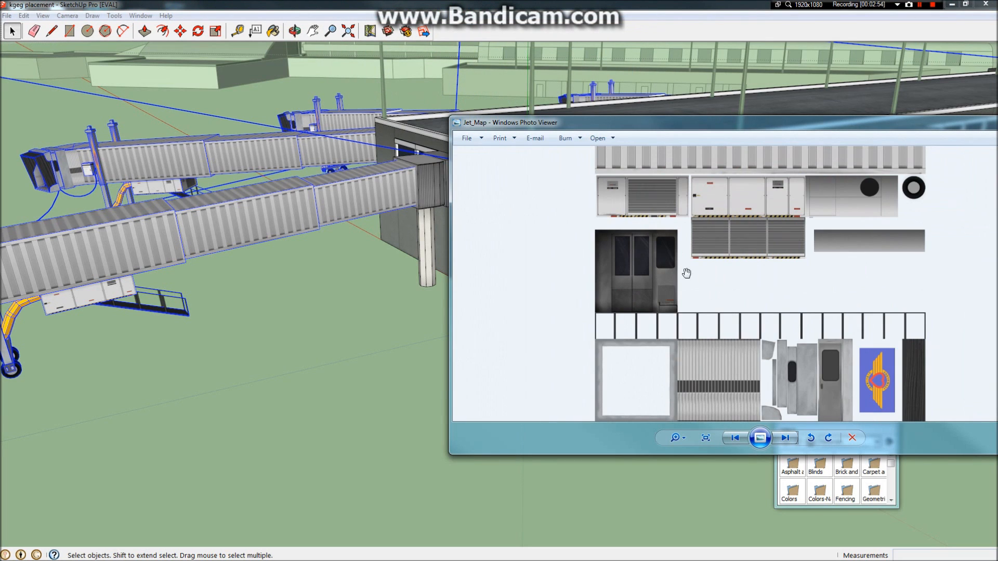
left_click_drag(780, 127, 219, 205)
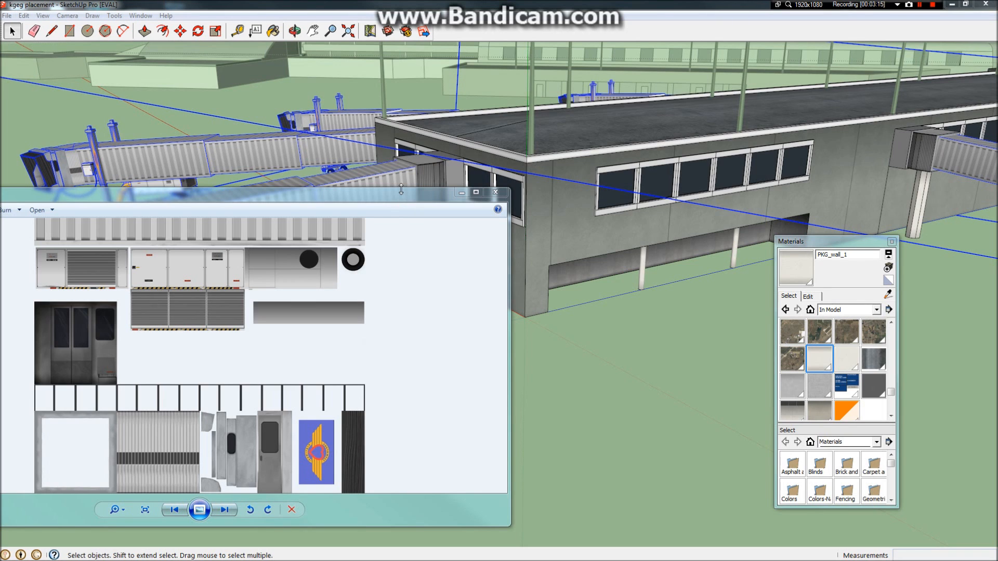
mouse_move(403, 193)
left_mouse_down()
mouse_move(399, 323)
mouse_move(795, 312)
mouse_move(795, 281)
mouse_move(780, 299)
mouse_move(721, 292)
left_mouse_up()
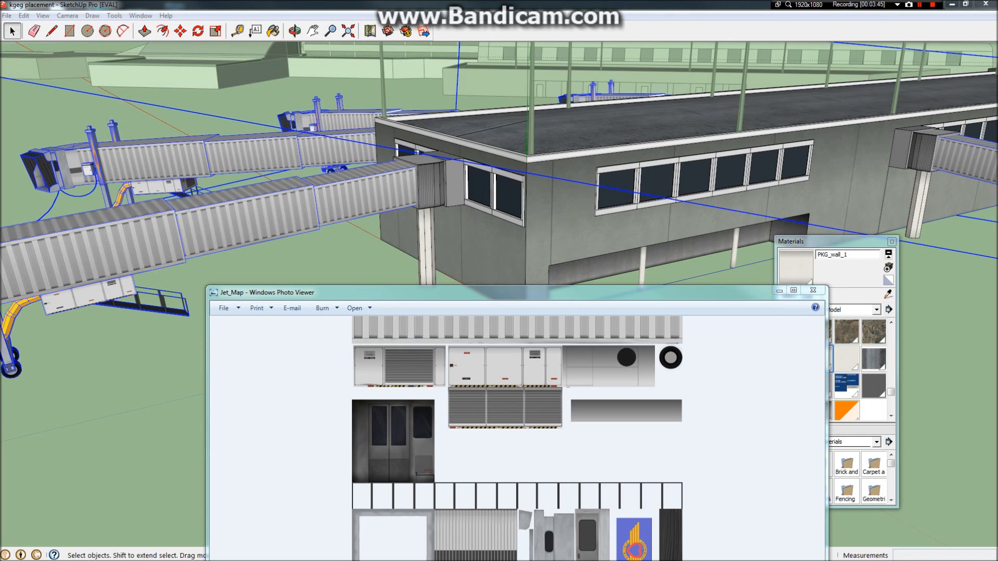
Step: Inspect the concourse and its jet bridges from low and high angles, and close the concourse group
left_click(599, 140)
middle_click_drag(597, 135, 295, 80)
left_click(294, 32)
left_click_drag(659, 154, 748, 115)
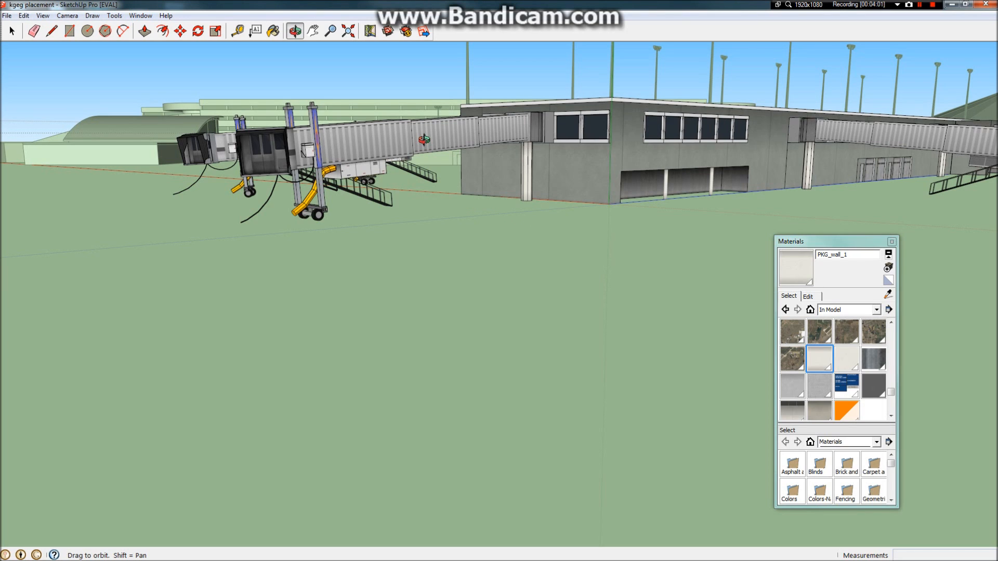
left_click_drag(424, 139, 451, 308)
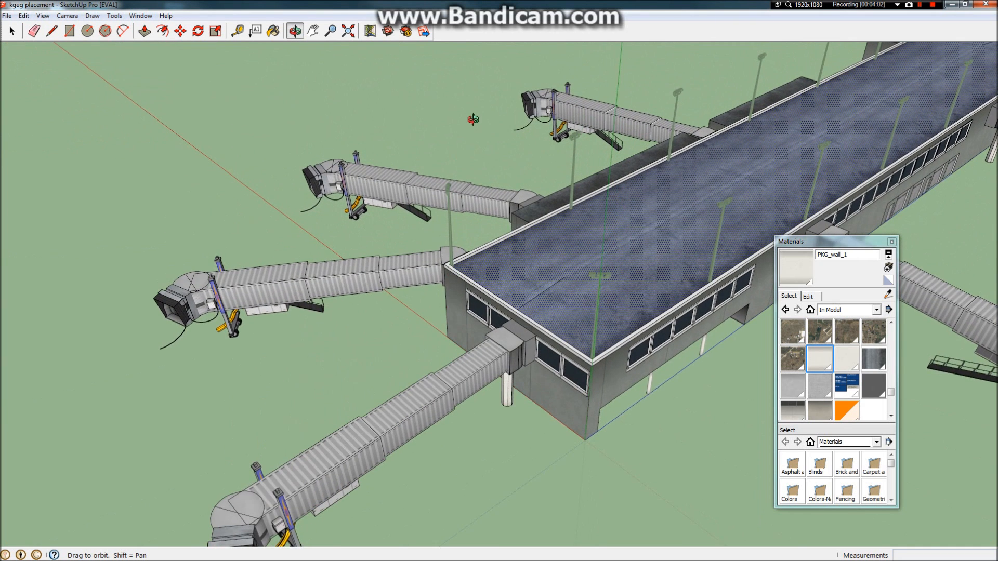
scroll(472, 119, "down", 3)
left_click(16, 34)
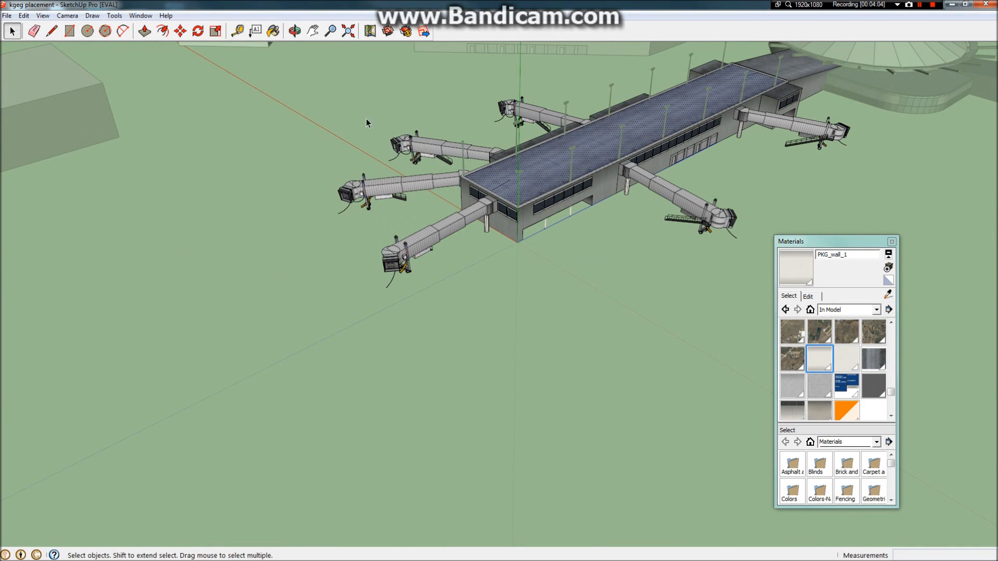
left_click(321, 121)
scroll(703, 164, "down", 4)
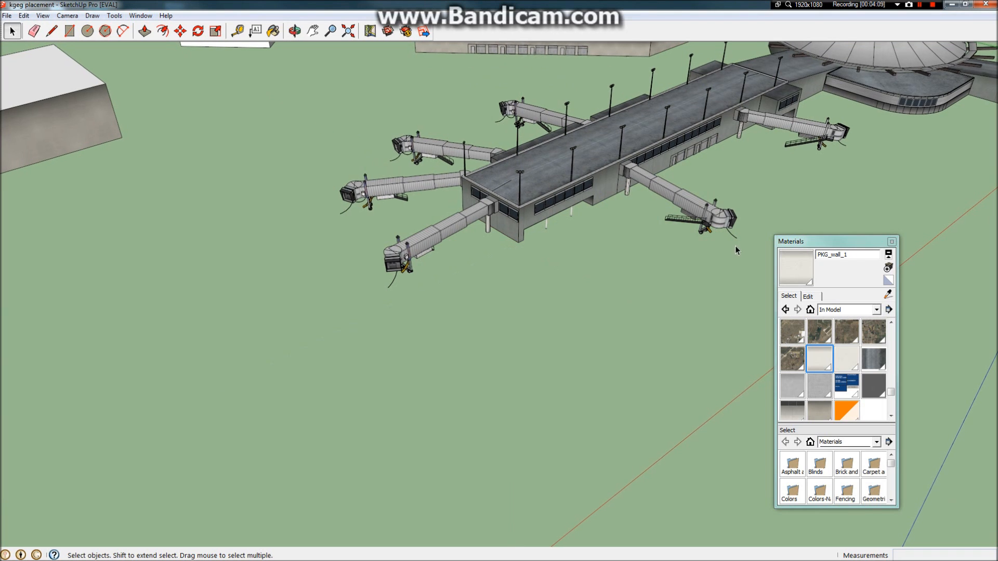
Step: Open the rotunda roof for editing down to one wedge panel and examine its textured face
scroll(702, 161, "down", 2)
scroll(822, 67, "up", 7)
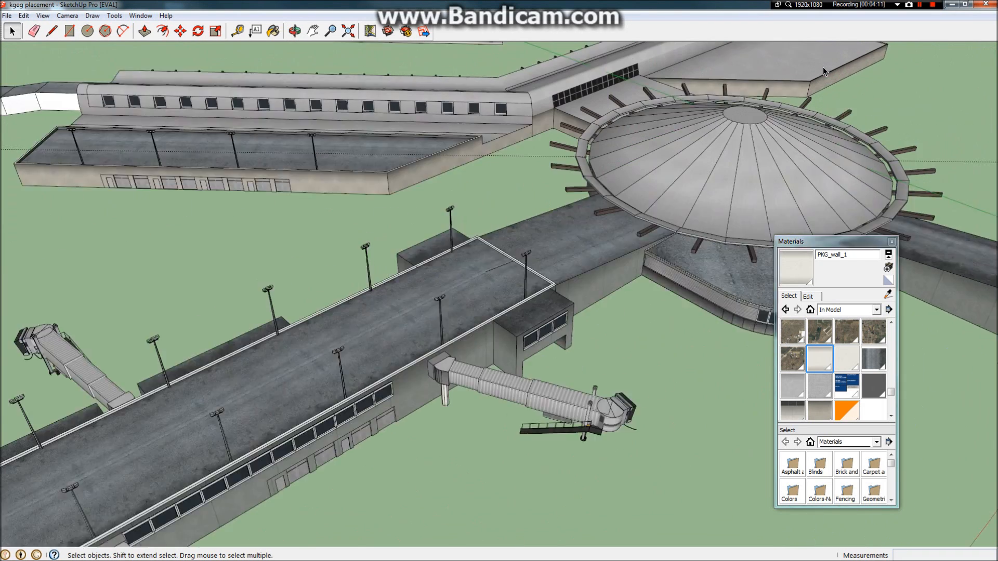
double_click(632, 238)
left_click(632, 238)
double_click(632, 236)
left_click(632, 233)
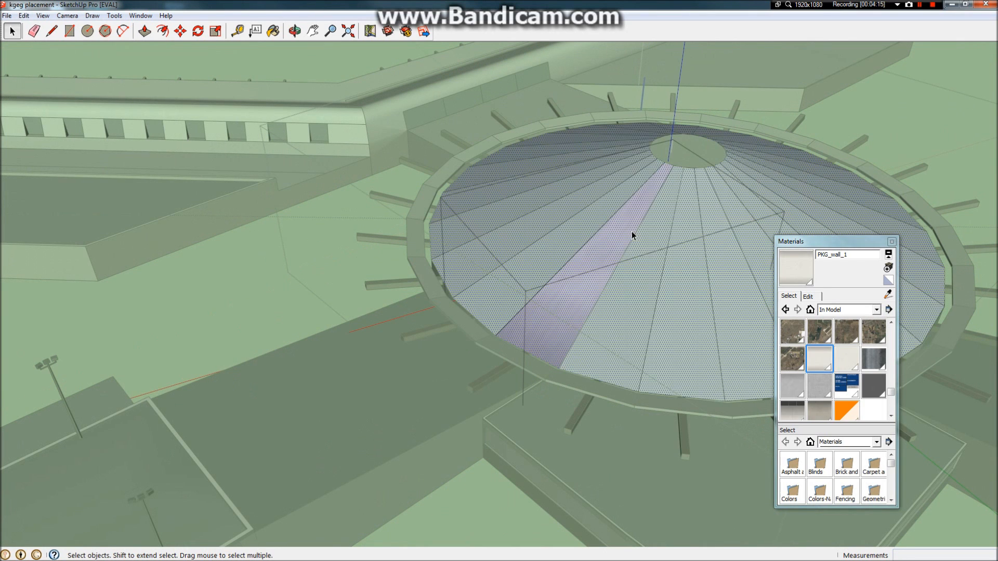
double_click(612, 237)
left_click(612, 238, "shift")
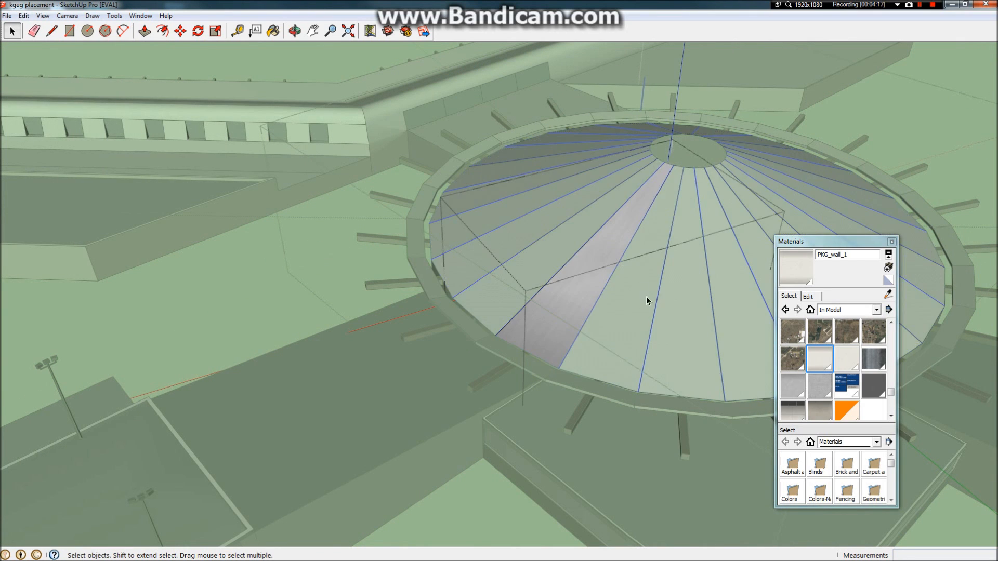
Step: Close the wedge panel, examine the dome from above, and open single wedge components to check how the texture repeats
left_click(250, 334)
middle_click_drag(517, 216, 420, 298)
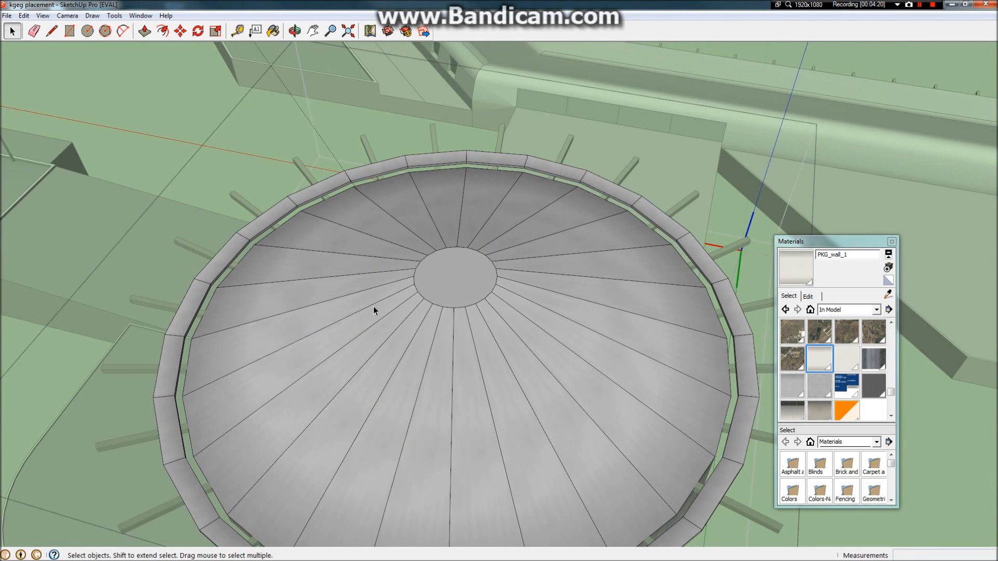
left_click(285, 362)
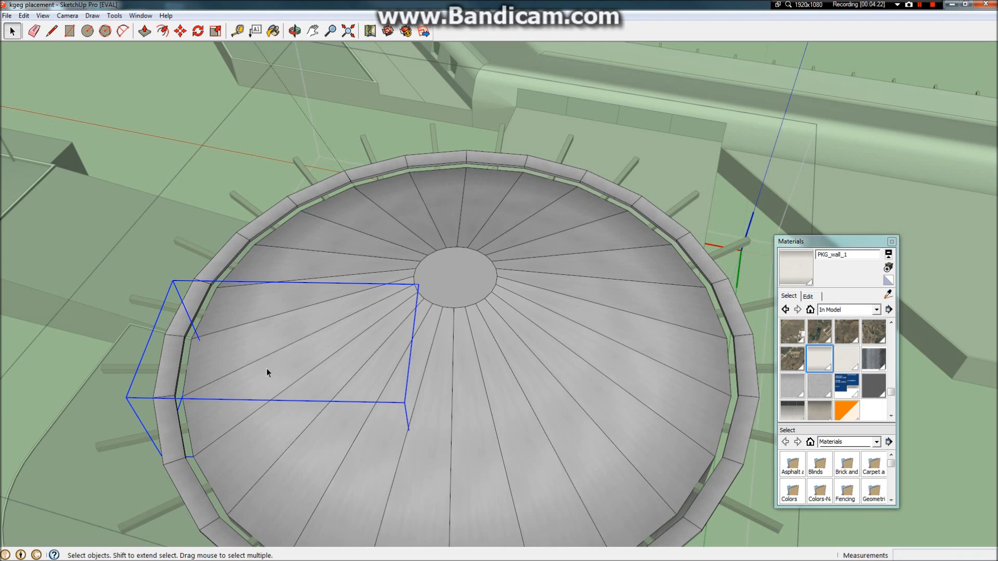
double_click(268, 373)
left_click(206, 146)
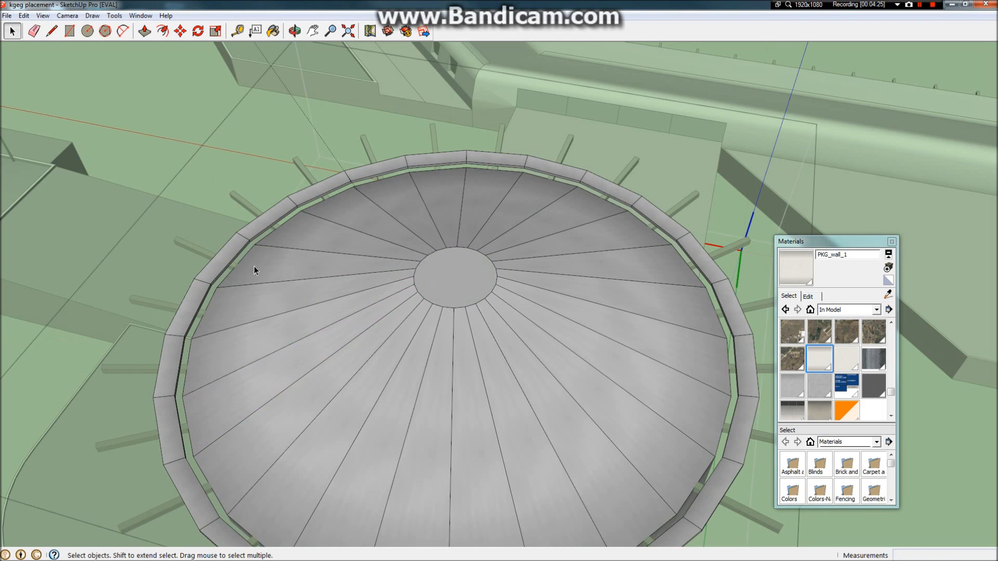
double_click(320, 361)
Step: Try to rotate one wedge component out of the rotunda roof by 75 degrees
left_click(198, 31)
left_click(12, 32)
left_click(160, 96)
left_click(286, 361)
left_click(198, 32)
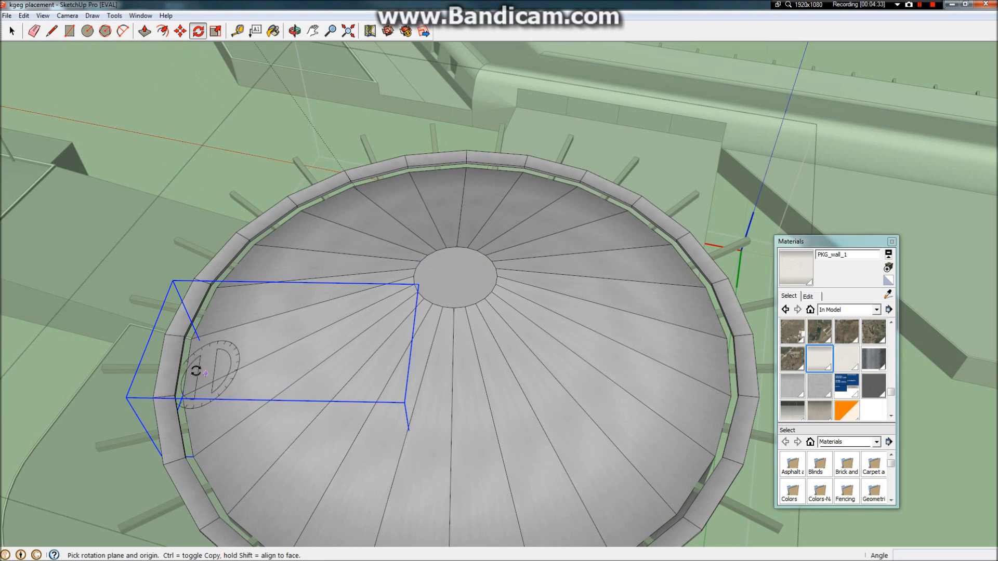
left_click(139, 383)
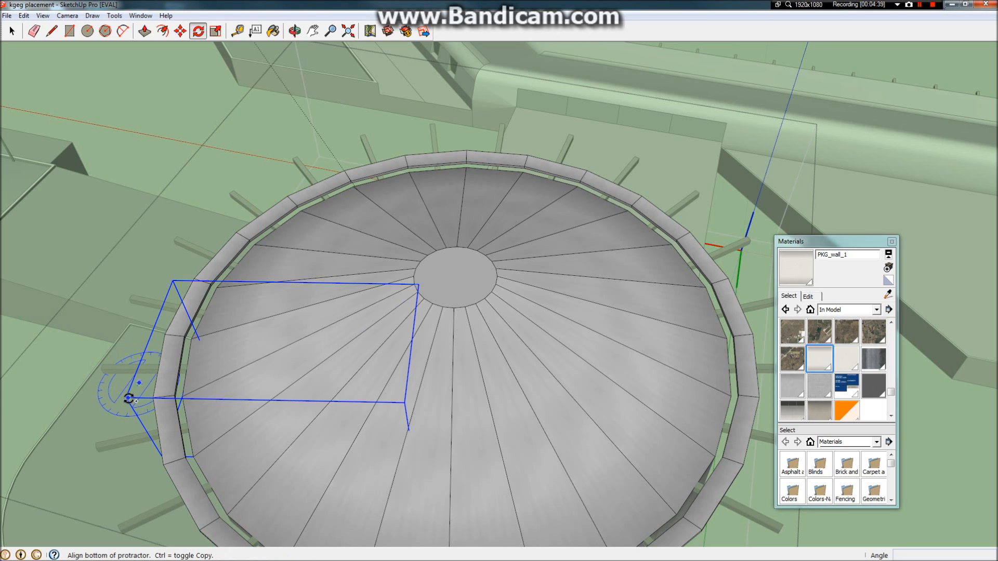
left_click(150, 406)
left_click(114, 403)
right_click(116, 372)
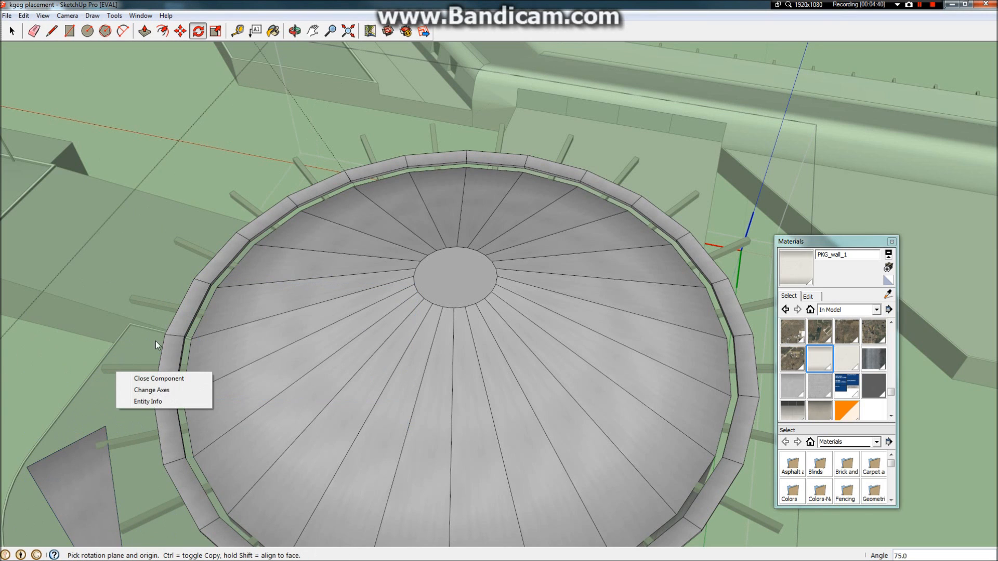
scroll(213, 189, "down", 6)
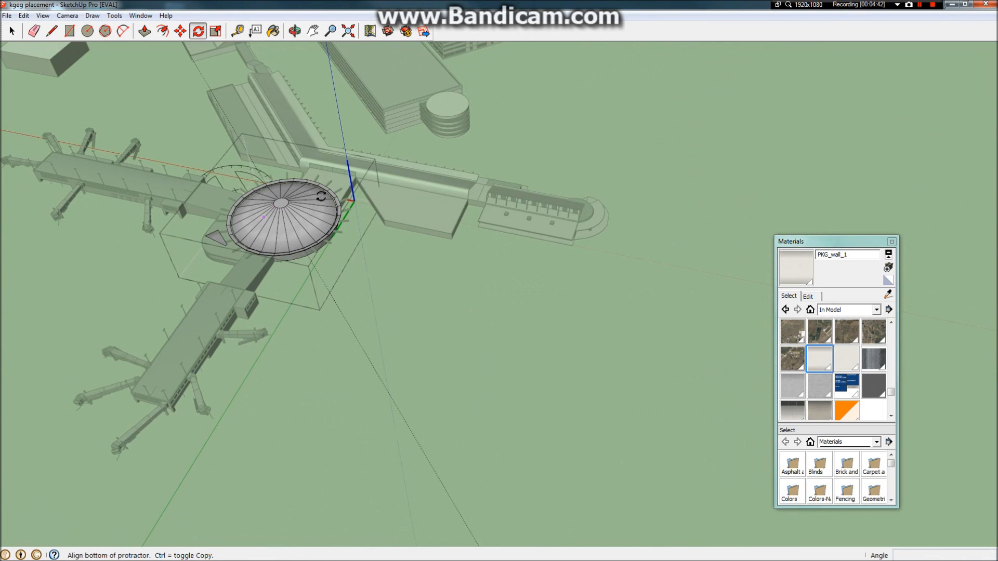
scroll(249, 211, "up", 2)
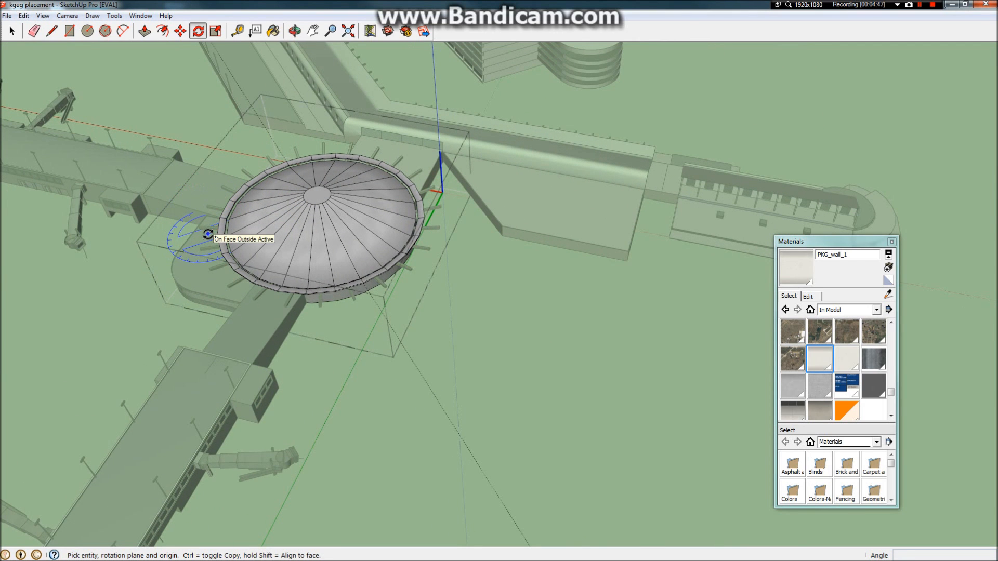
right_click(208, 187)
left_click(488, 272)
scroll(369, 253, "up", 2)
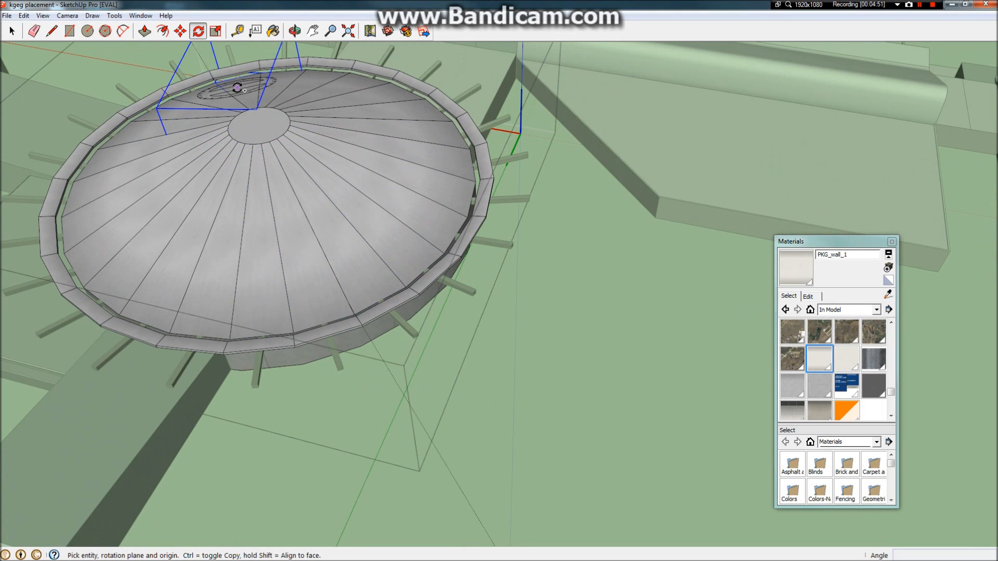
left_click(11, 31)
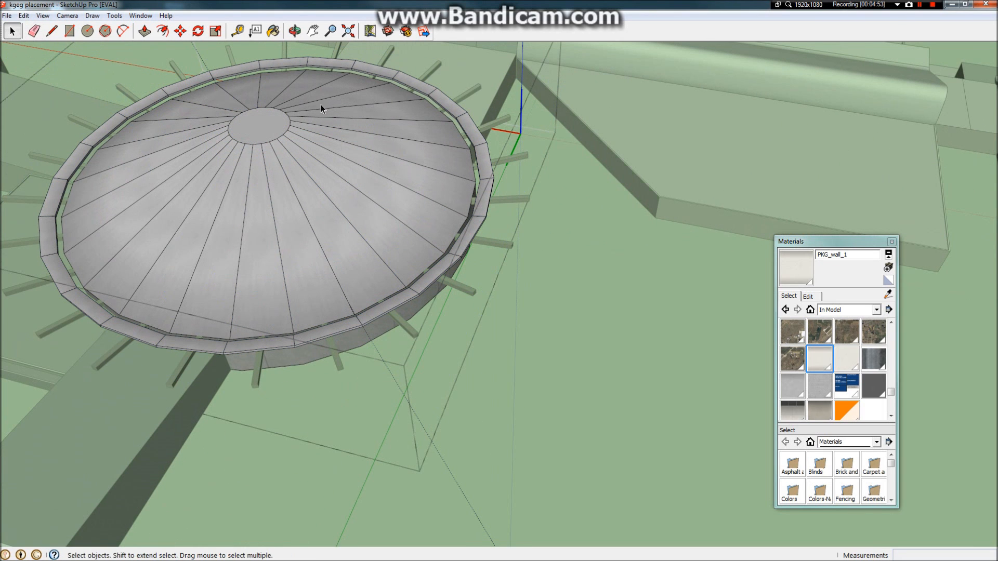
Step: Open one wedge of the rotunda roof for editing and examine its place in the dome
left_click(312, 31)
left_click_drag(343, 207, 725, 293)
scroll(584, 253, "up", 5)
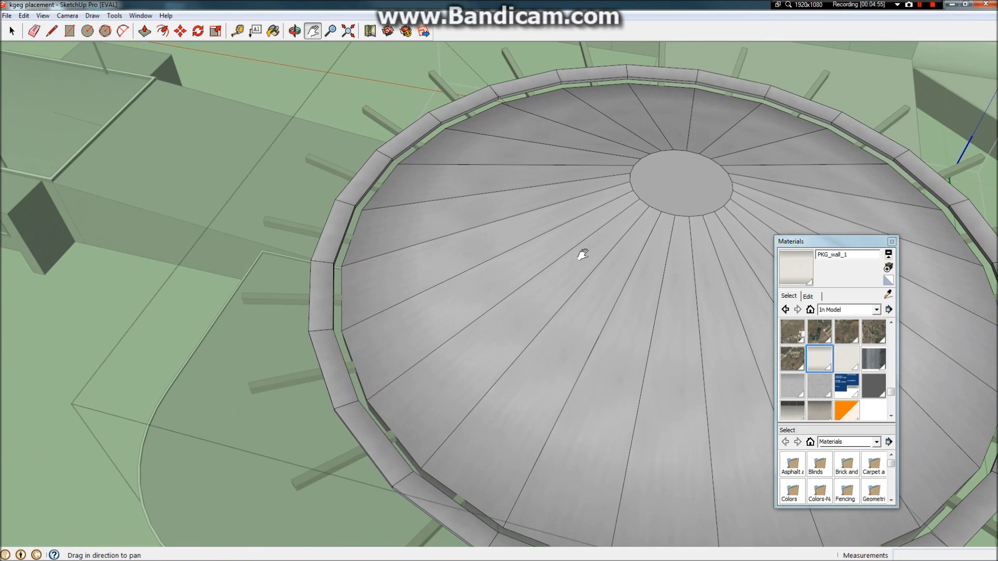
left_click(11, 31)
double_click(586, 227)
scroll(588, 223, "down", 5)
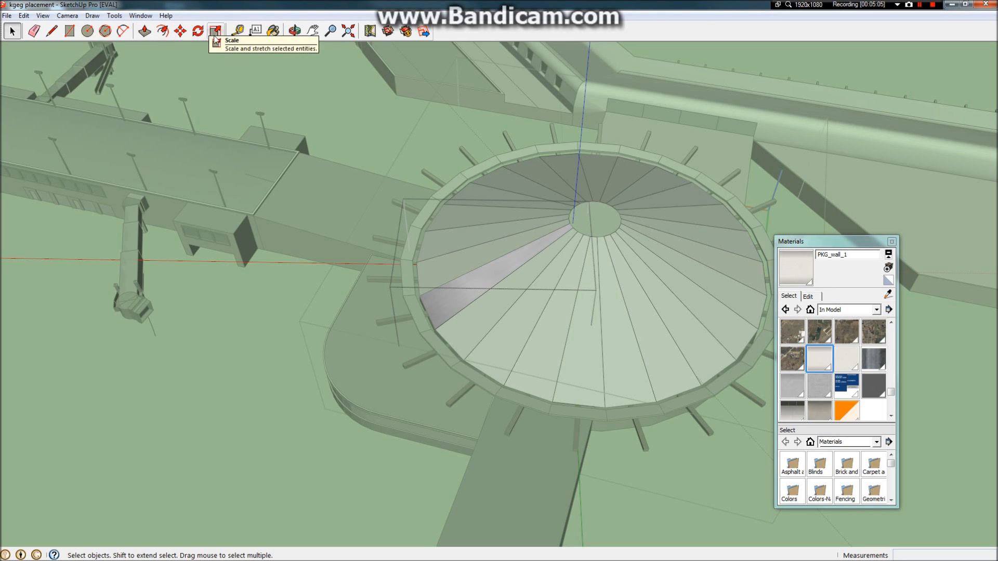
Step: Close the wedge panel and the rotunda roof to return to the whole model
left_click(198, 31)
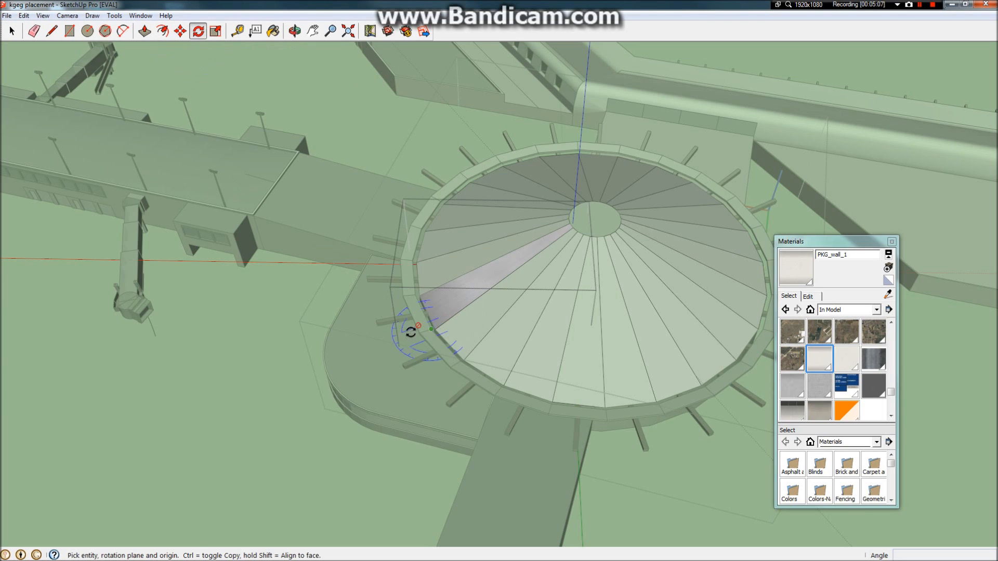
left_click(12, 32)
left_click(59, 59)
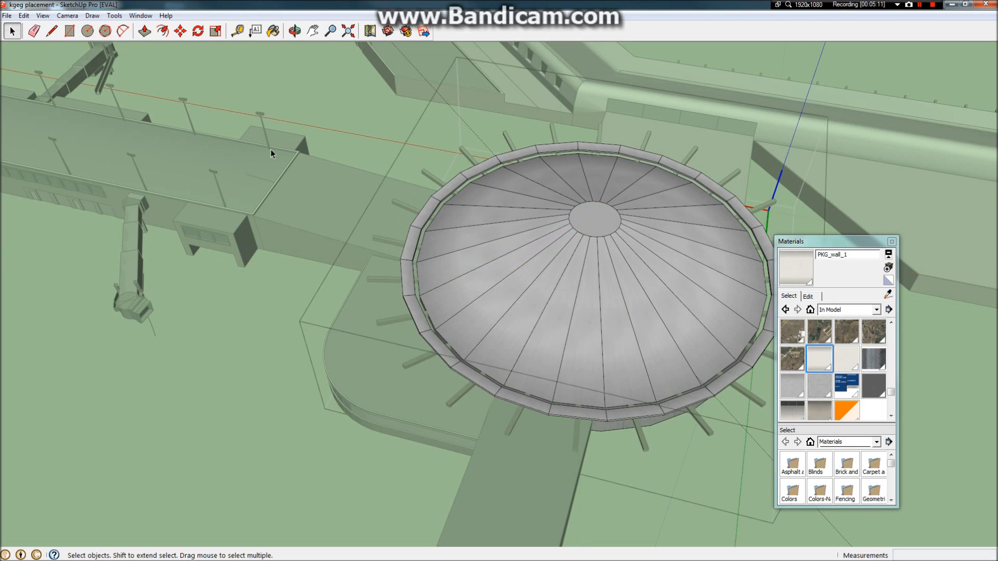
left_click(198, 32)
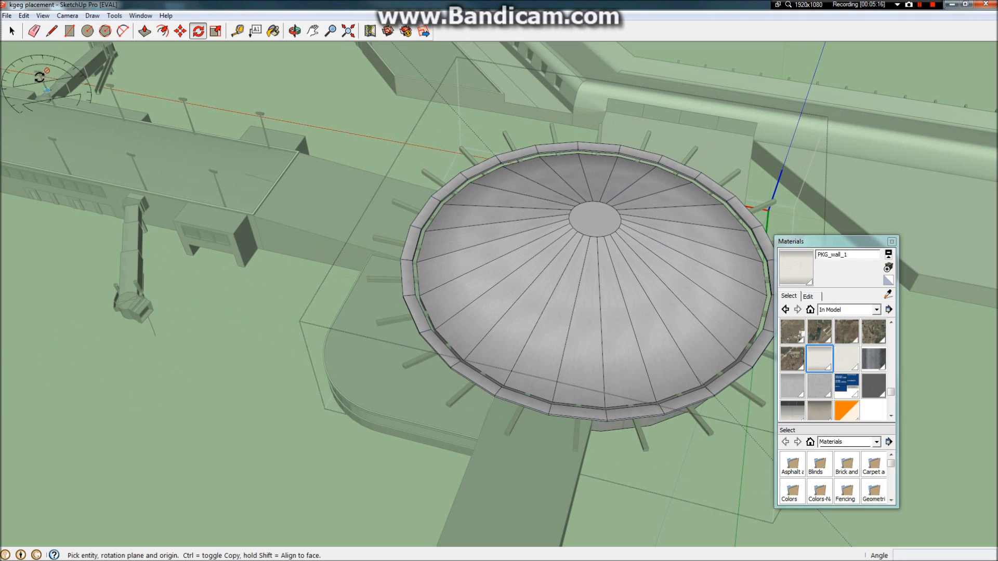
left_click(12, 31)
left_click(174, 356)
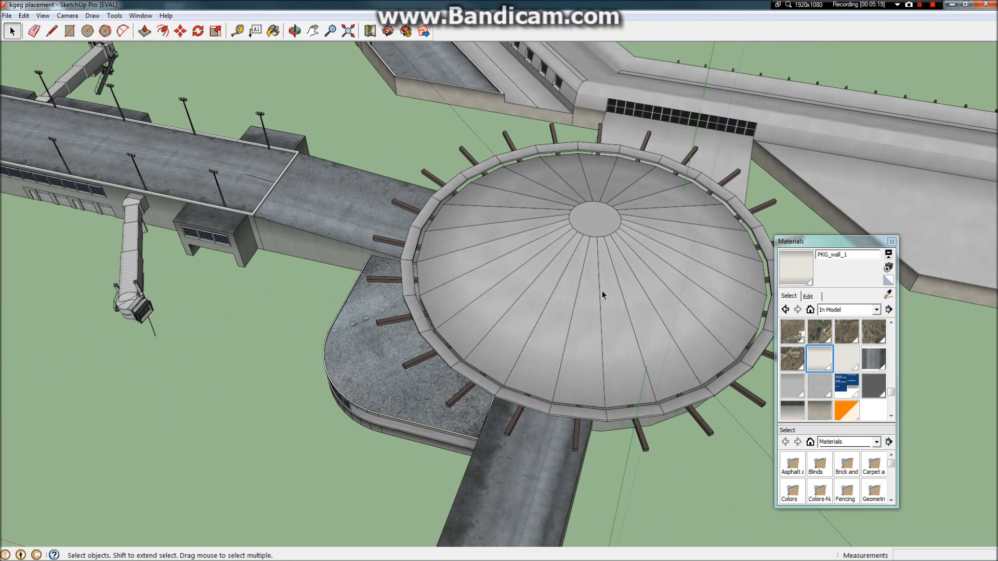
Step: Review the textured terminal from several angles, covering the rotunda, concourses, jet bridges and parking buildings
middle_click_drag(534, 252, 249, 390)
scroll(513, 277, "up", 5)
scroll(535, 254, "down", 3)
scroll(536, 258, "down", 4)
middle_click_drag(535, 261, 871, 150)
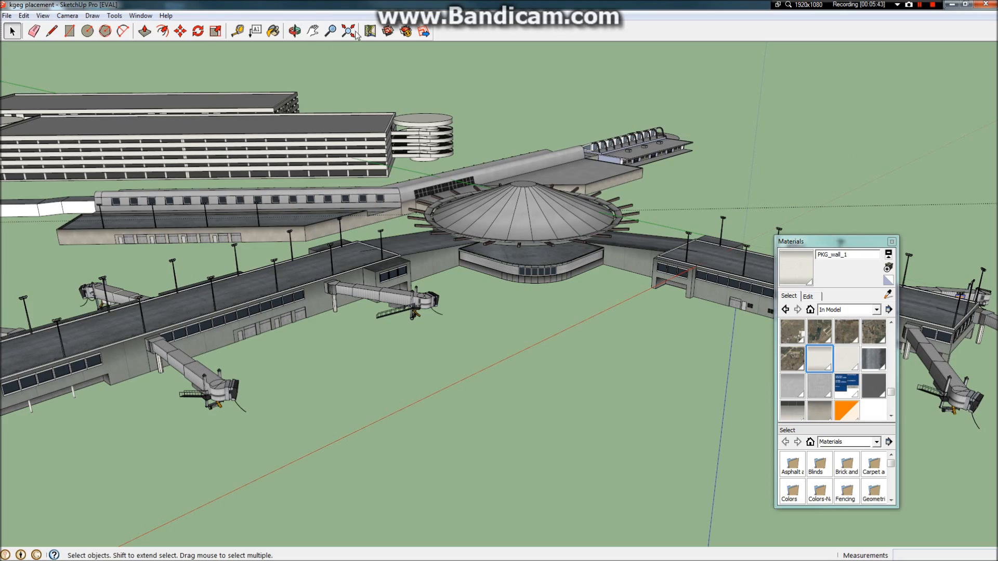
left_click(295, 31)
left_click_drag(469, 205, 293, 122)
scroll(292, 123, "down", 10)
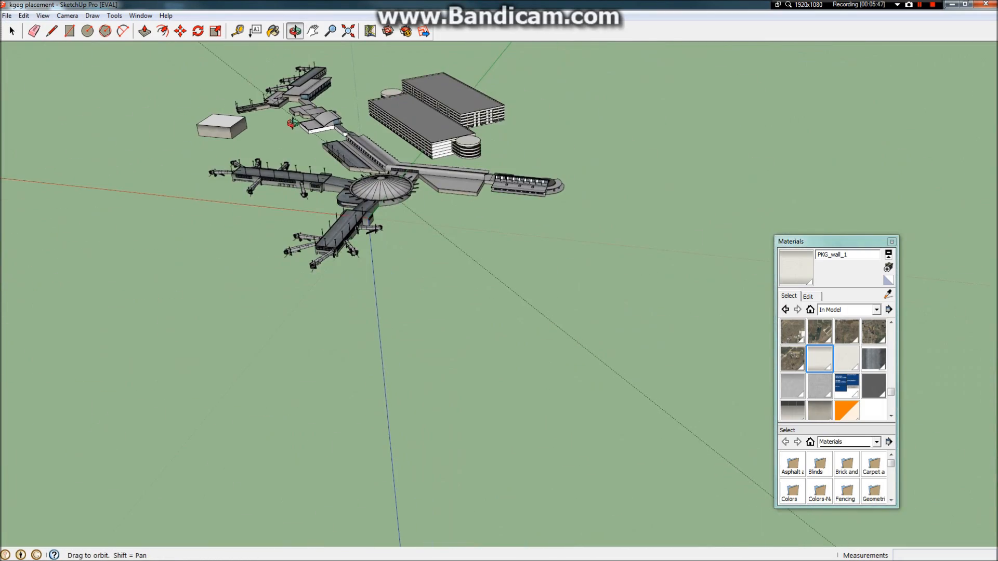
scroll(302, 123, "up", 5)
left_click_drag(439, 146, 457, 108)
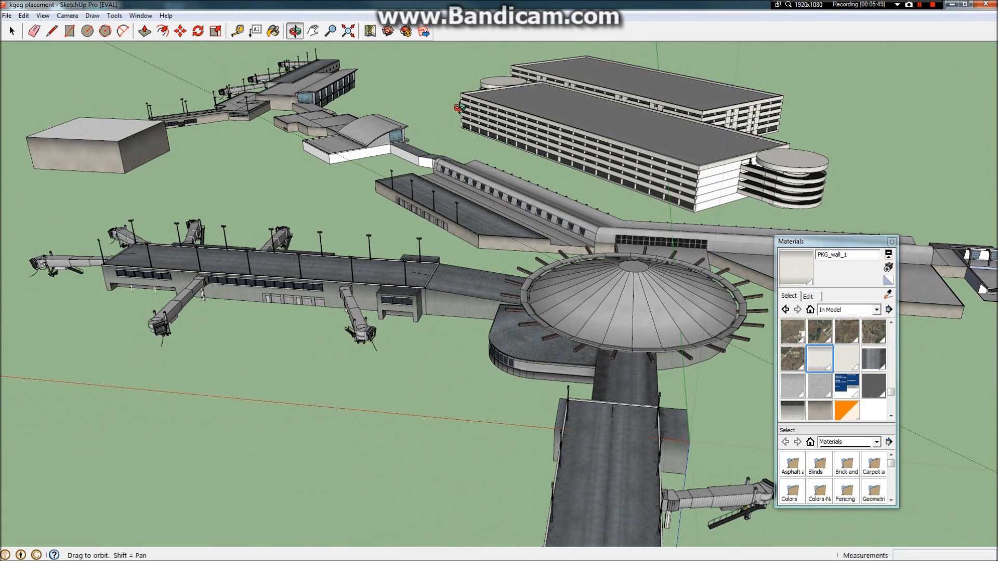